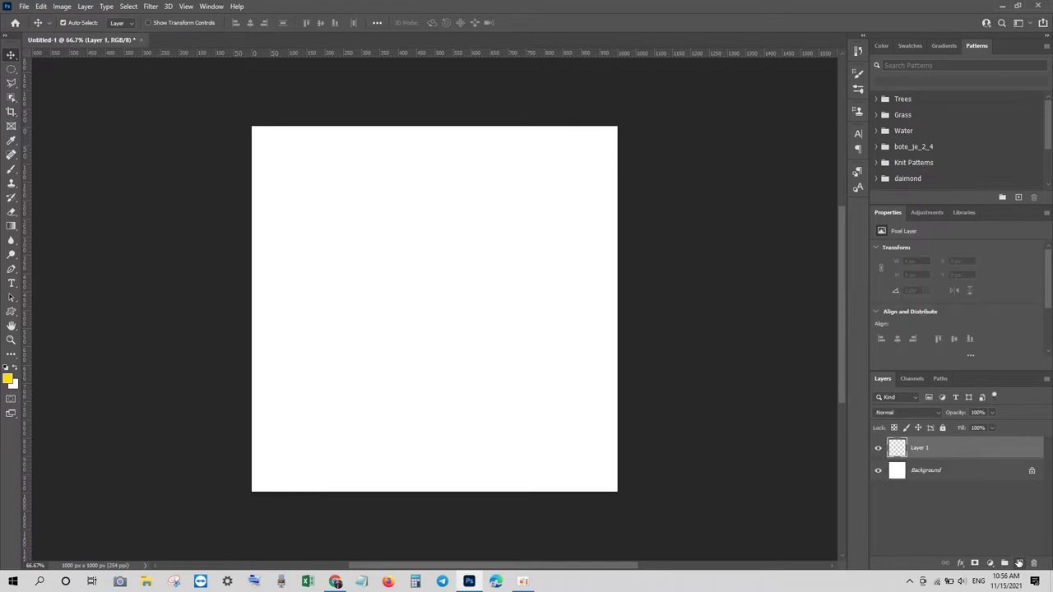
- Set the background colour to red #f42b04 and fill Layer 1 with it
key("ctrl+BackSpace")
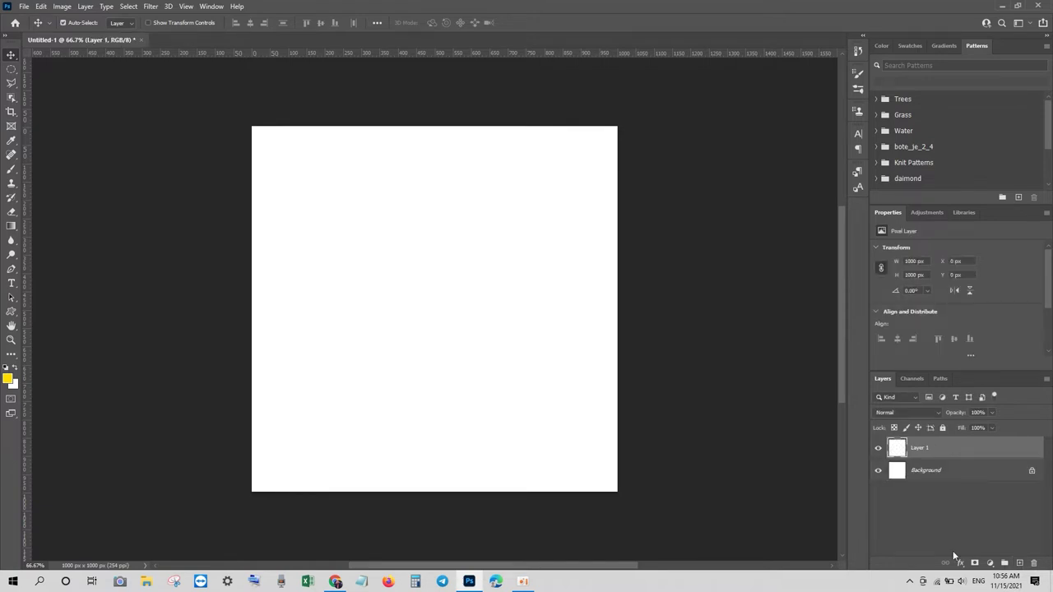
left_click(15, 385)
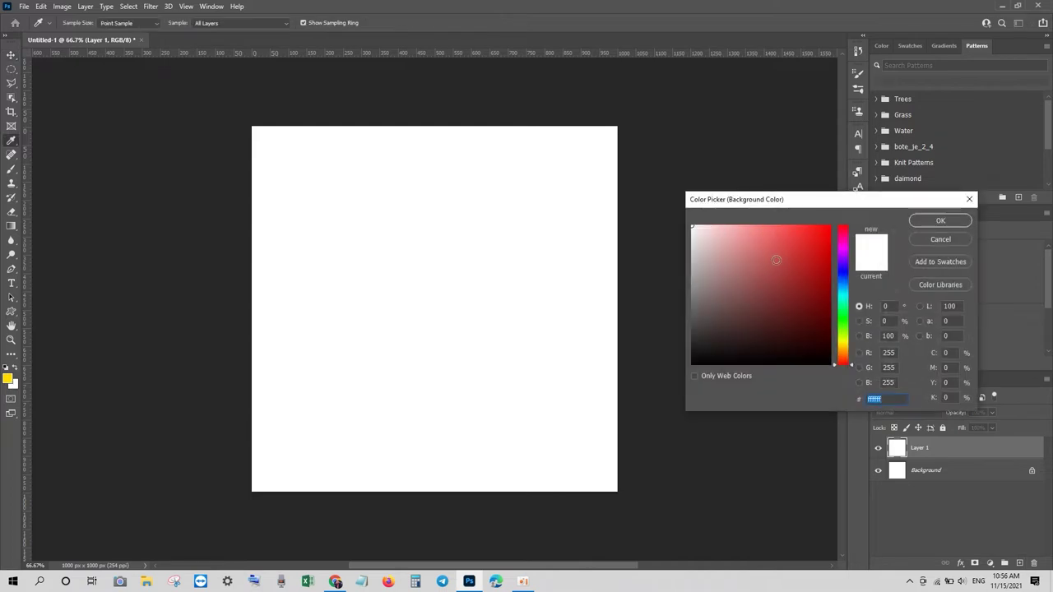
left_click(841, 361)
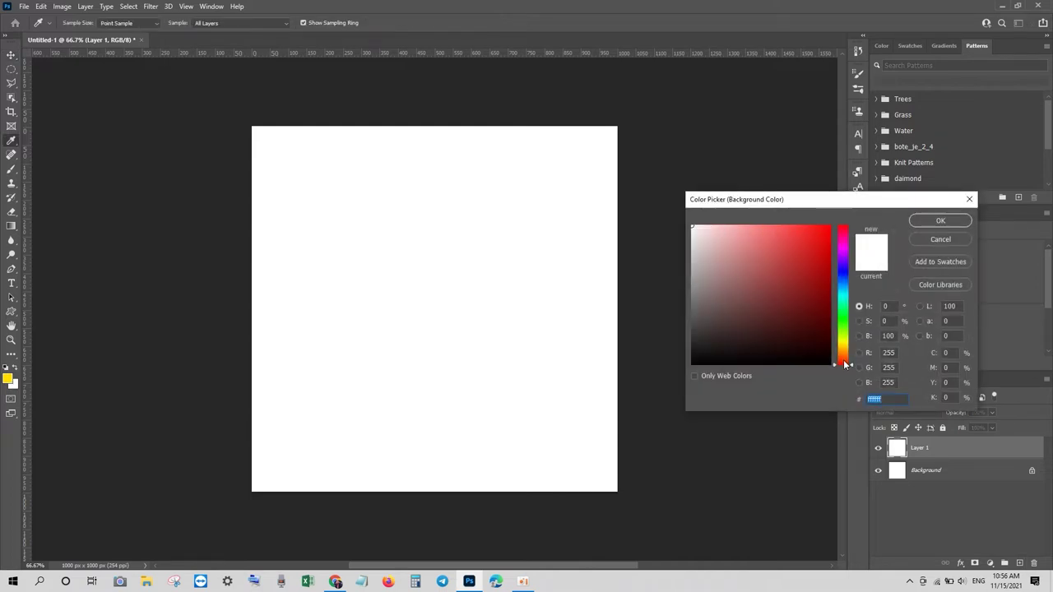
left_click(829, 231)
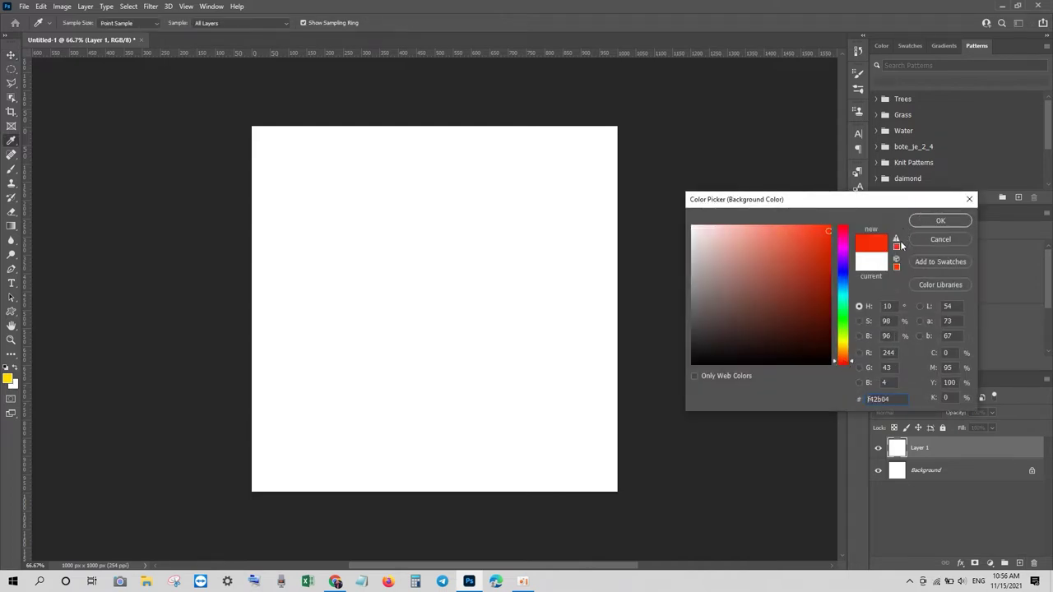
left_click(919, 224)
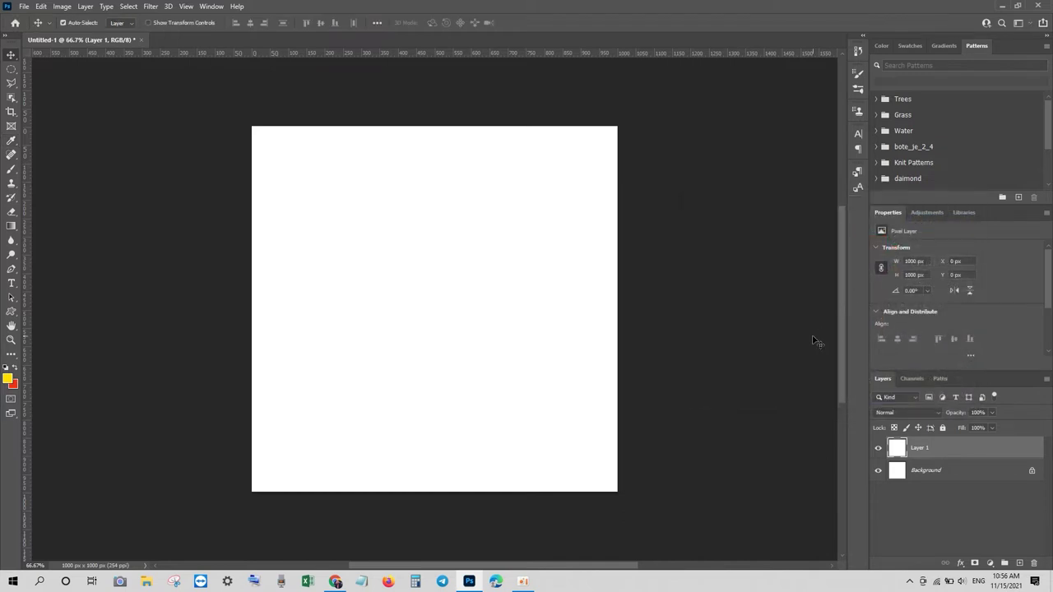
key("ctrl+BackSpace")
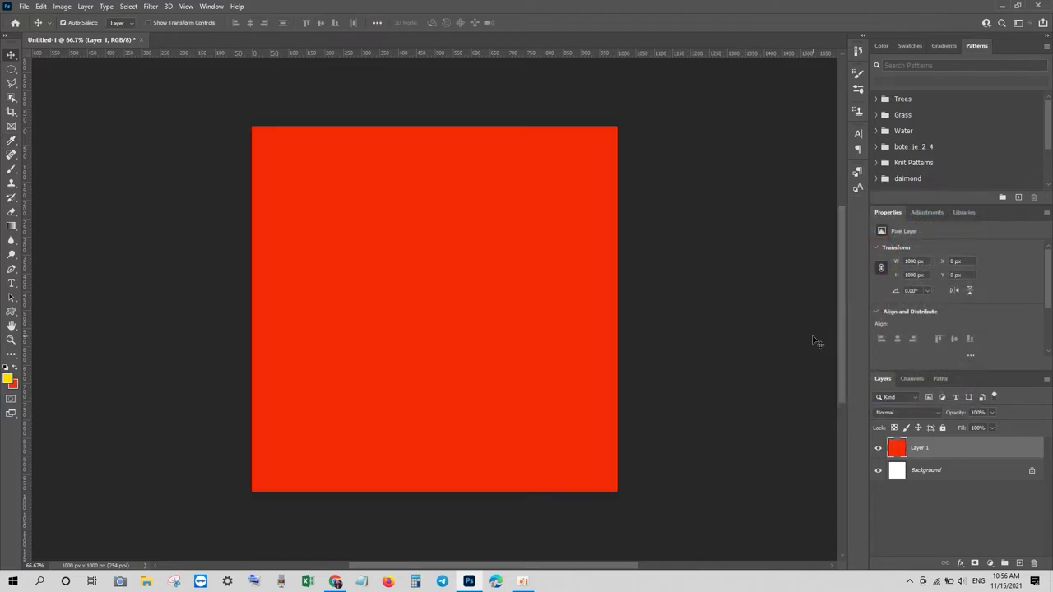
- Add the yellow text "AGT" in the upper part of the red canvas
left_click(12, 283)
left_click(322, 278)
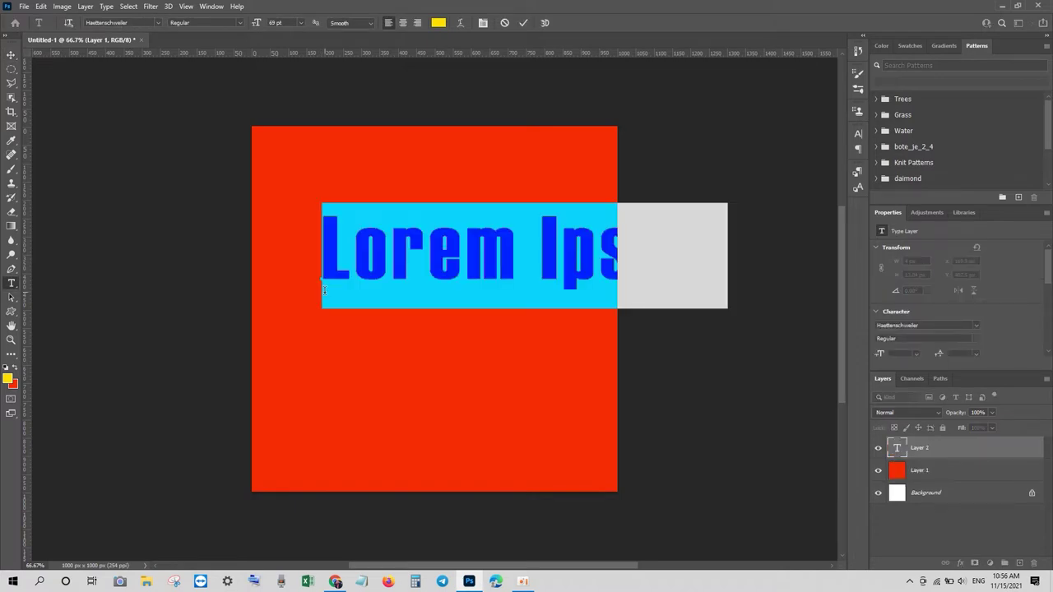
type("a")
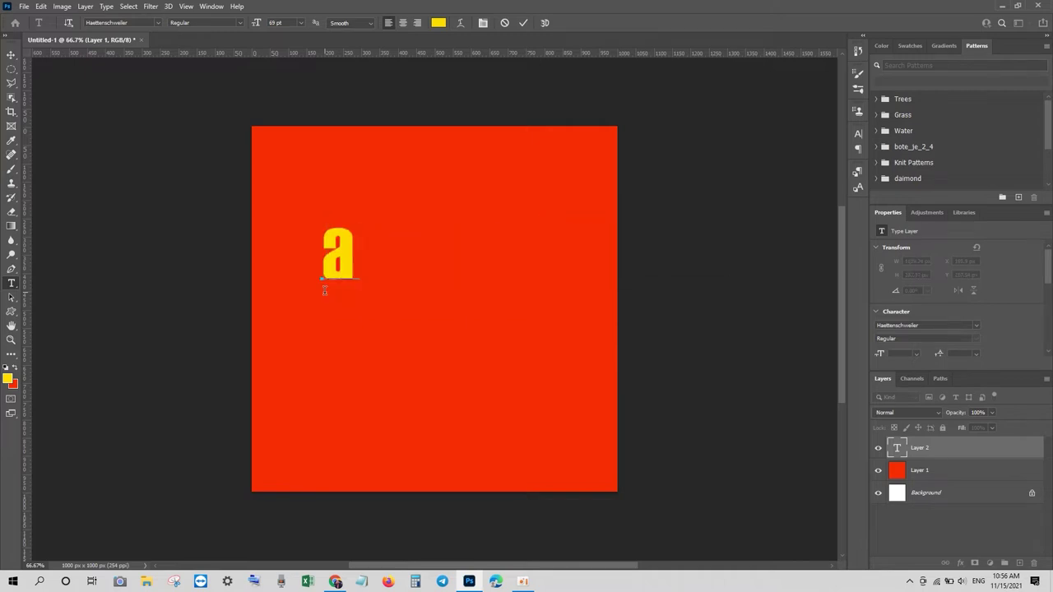
key("BackSpace")
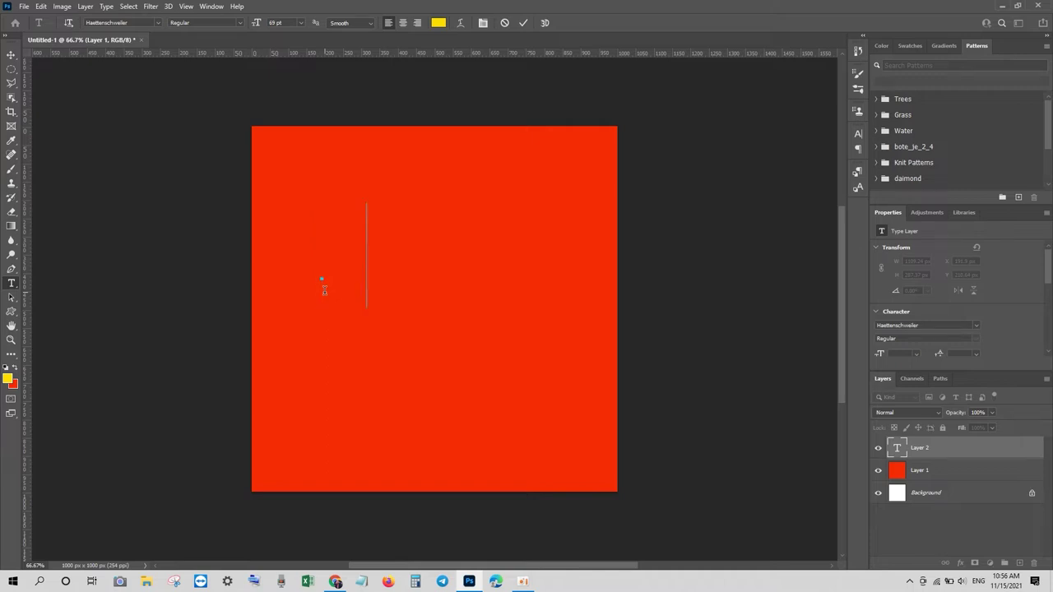
type("A")
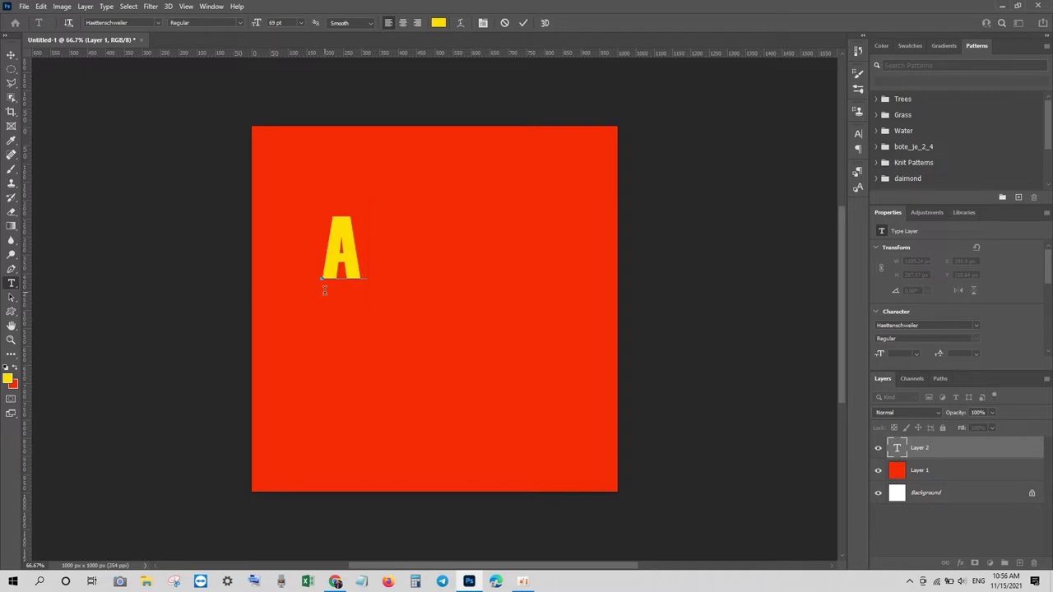
type("GT")
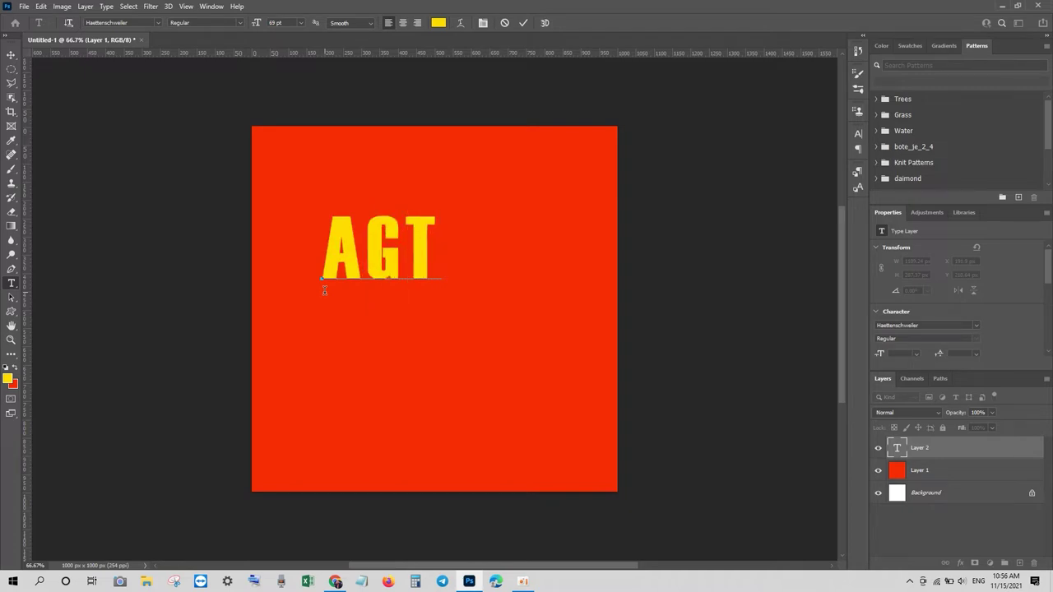
- Enlarge the AGT text to 182 pt and move it down fully inside the red square
left_click_drag(437, 239, 334, 235)
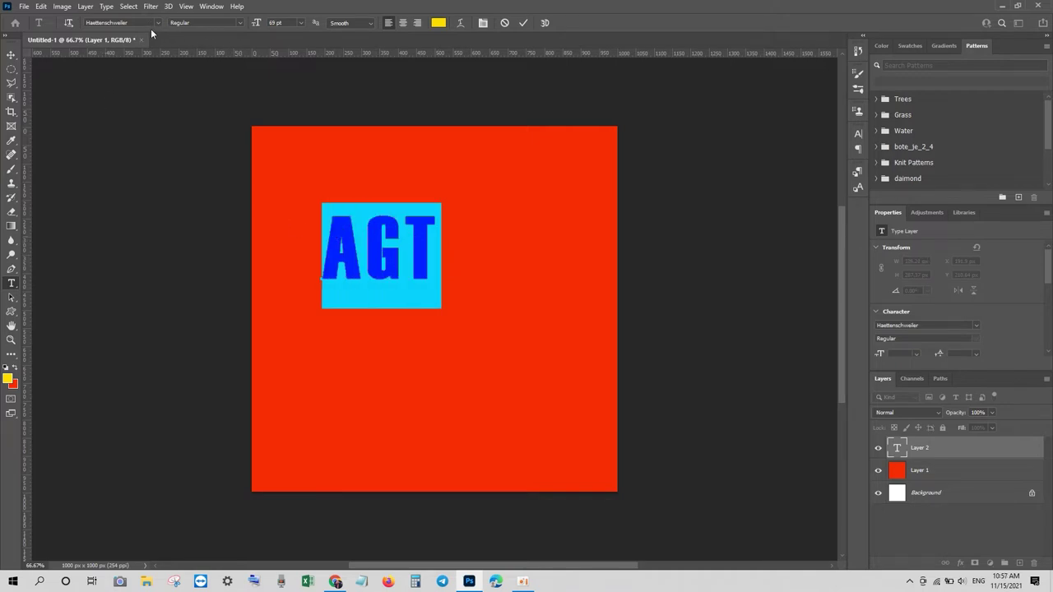
left_click_drag(257, 25, 319, 27)
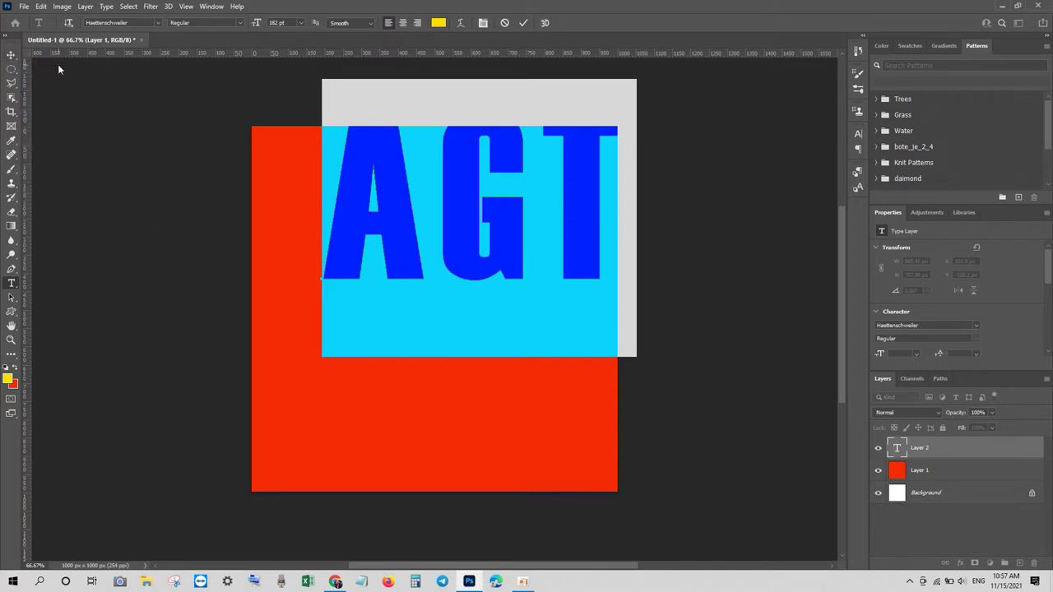
left_click(12, 55)
left_click_drag(389, 171, 356, 249)
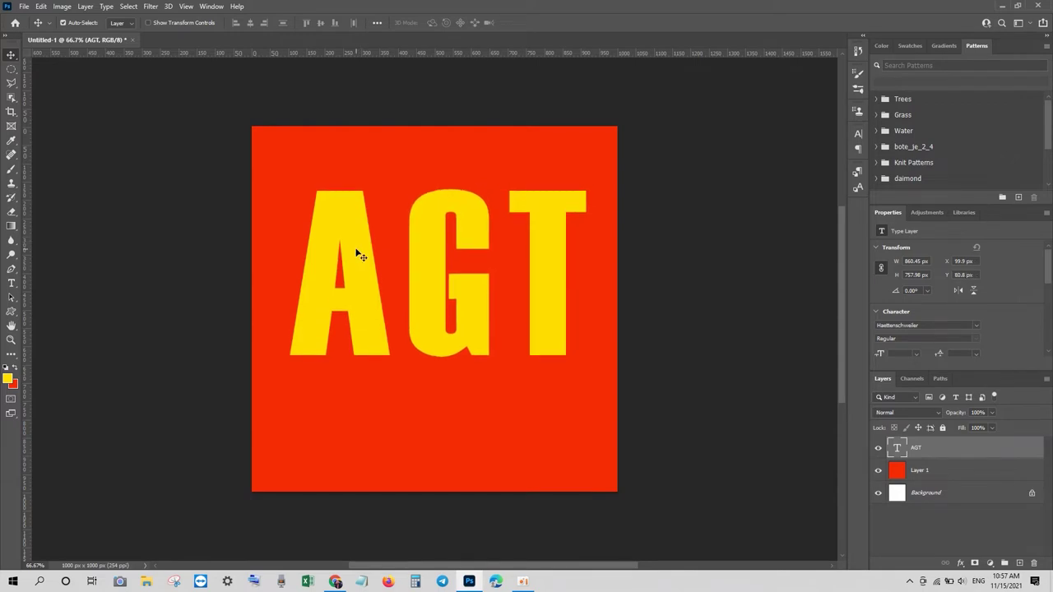
- Reduce the AGT text to 158 pt and centre it horizontally in the upper half of the canvas
double_click(898, 447)
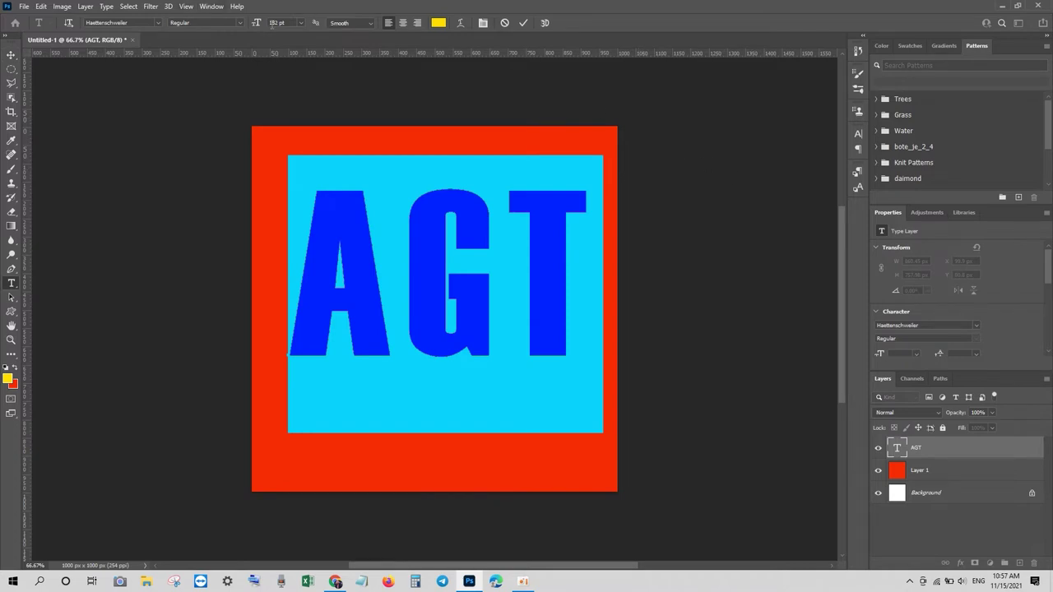
left_click_drag(256, 27, 241, 29)
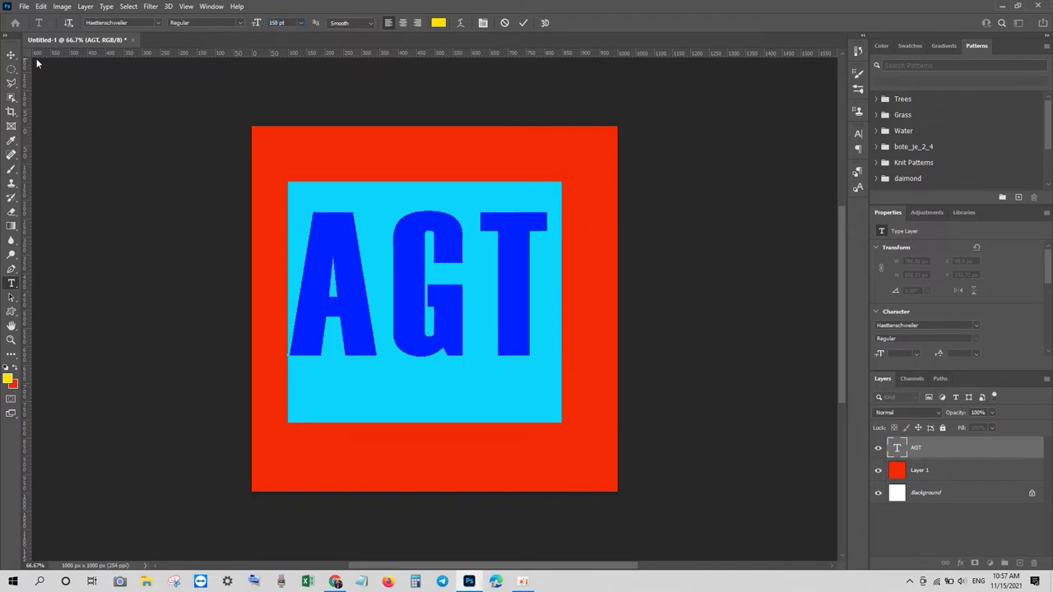
left_click(12, 54)
left_click_drag(418, 246, 430, 236)
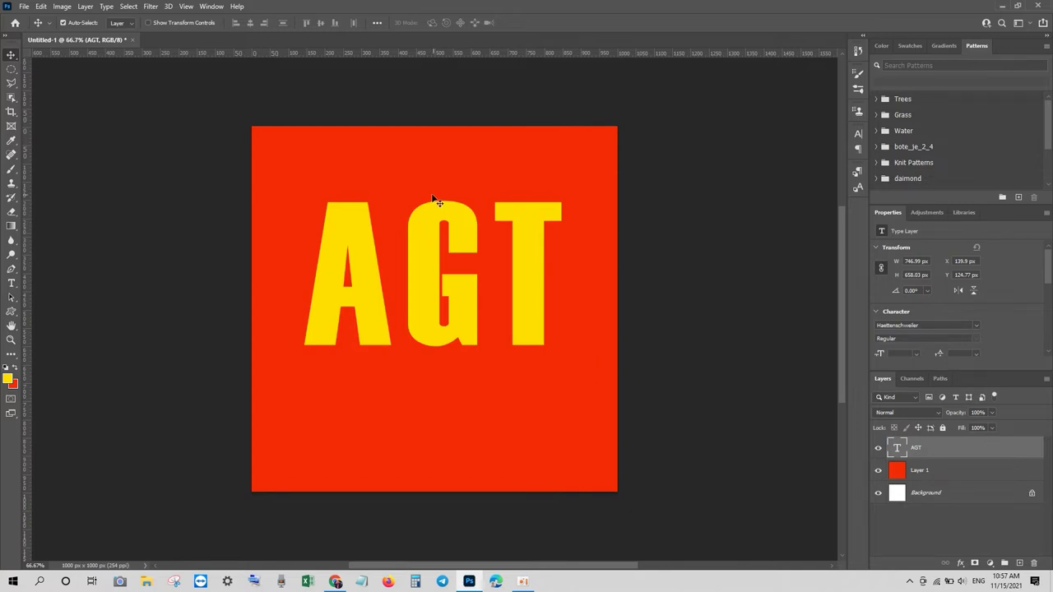
double_click(897, 448)
left_click(552, 311)
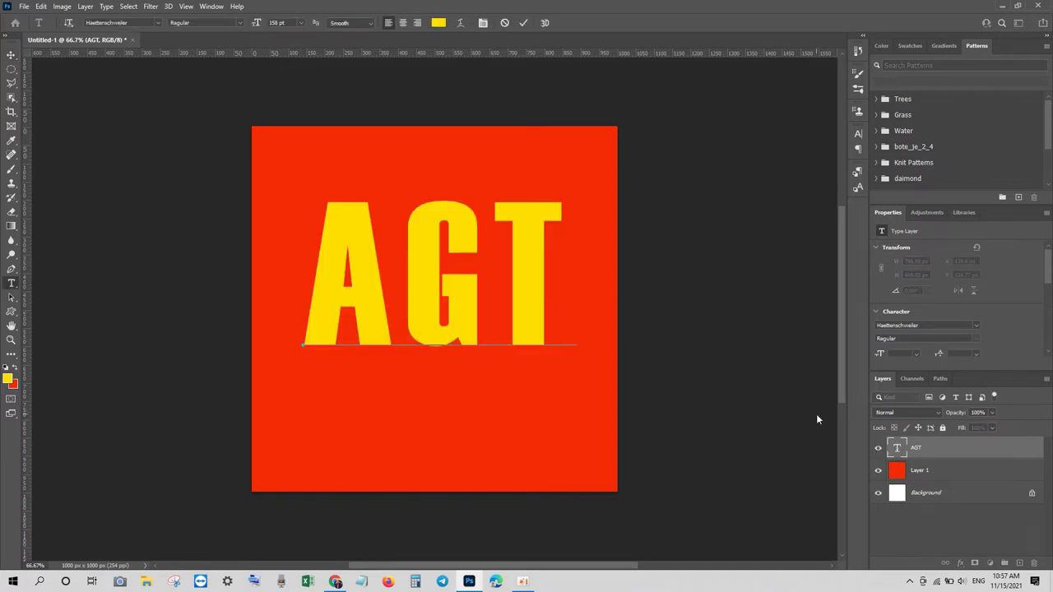
left_click(200, 170)
key("v")
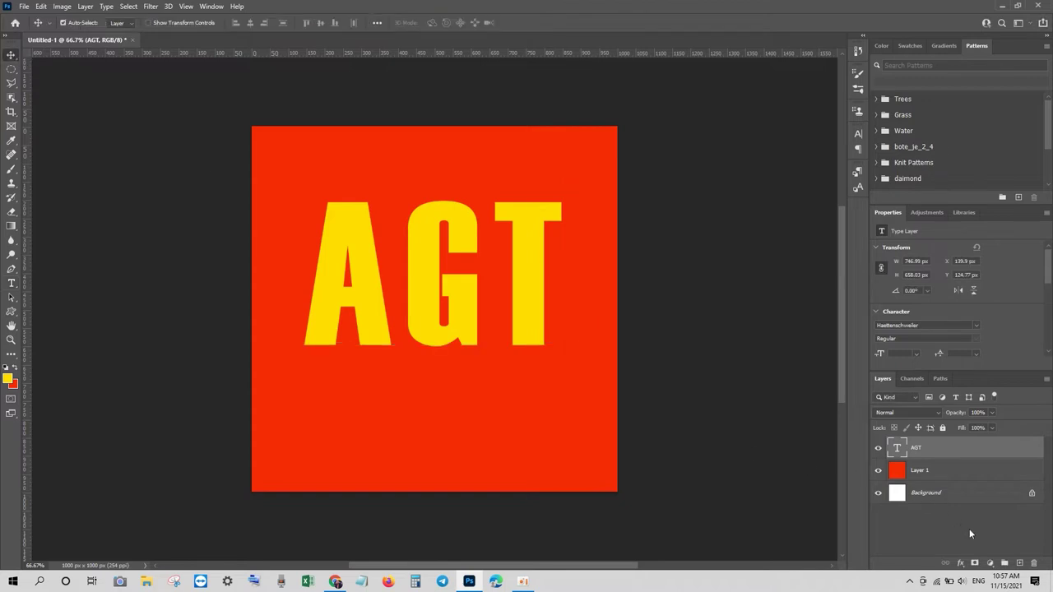
- Start a text line on a new layer below AGT, set its font size to 34 pt and select the placeholder text
left_click(1020, 563)
key("t")
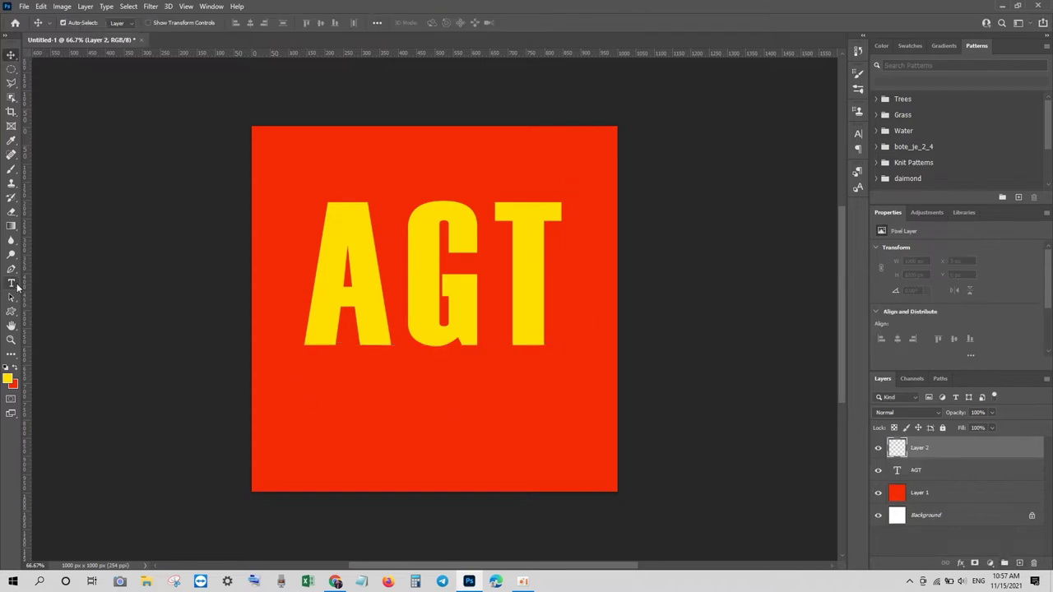
left_click(311, 424)
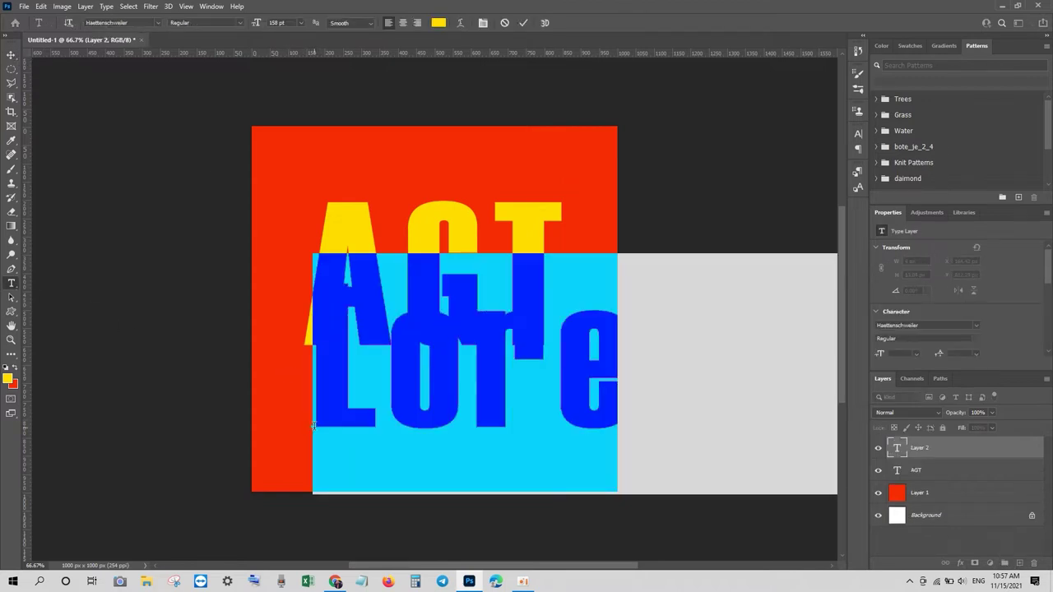
left_click_drag(255, 25, 189, 31)
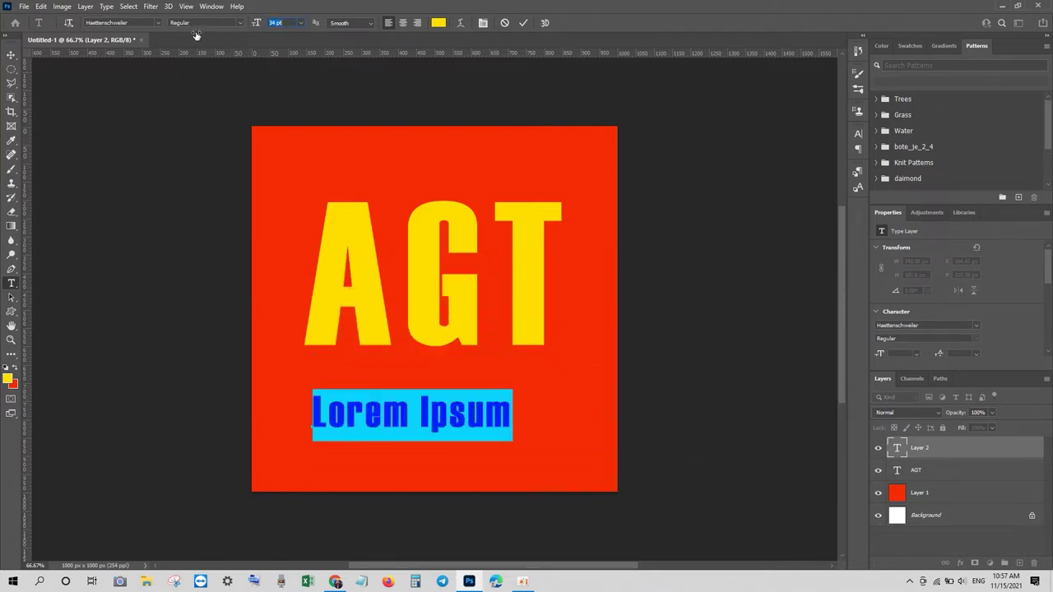
left_click(509, 412)
left_click_drag(509, 411, 303, 404)
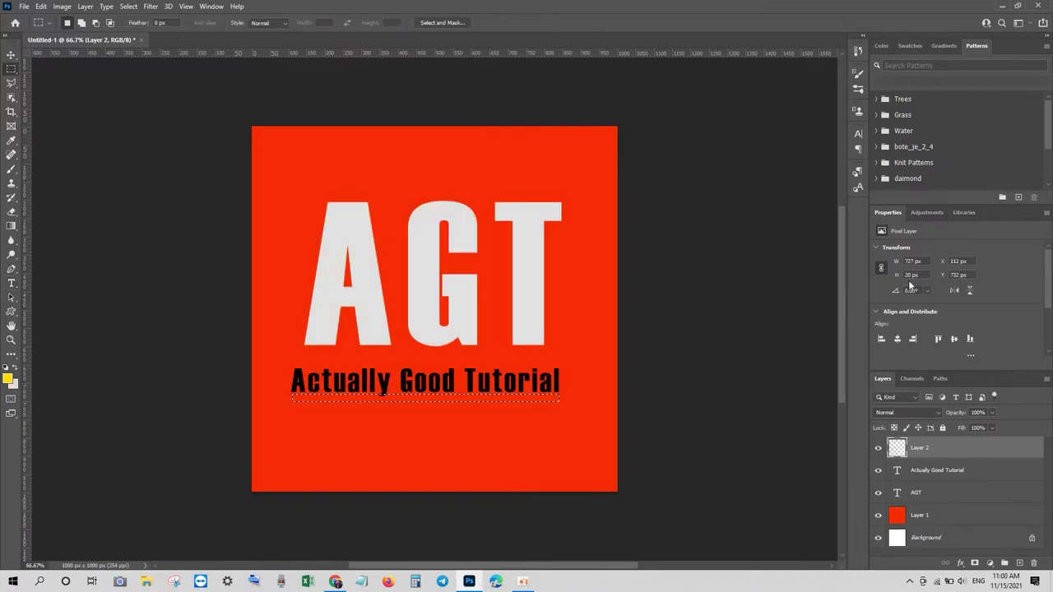
- Fill the thin selected strip under the tagline with the light grey background colour and clear the selection
key("ctrl+BackSpace")
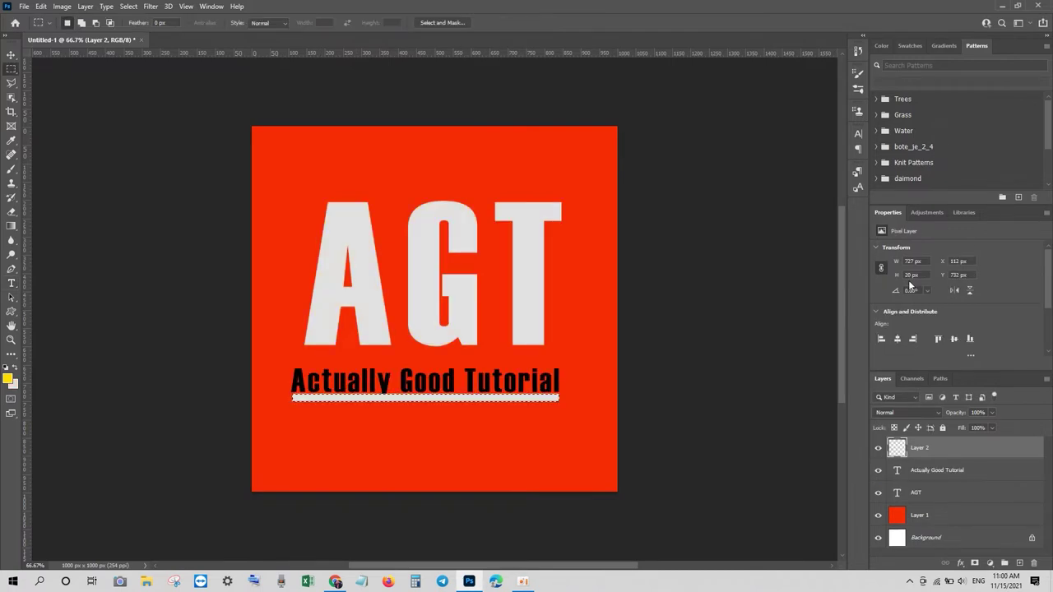
key("ctrl+d")
key("v")
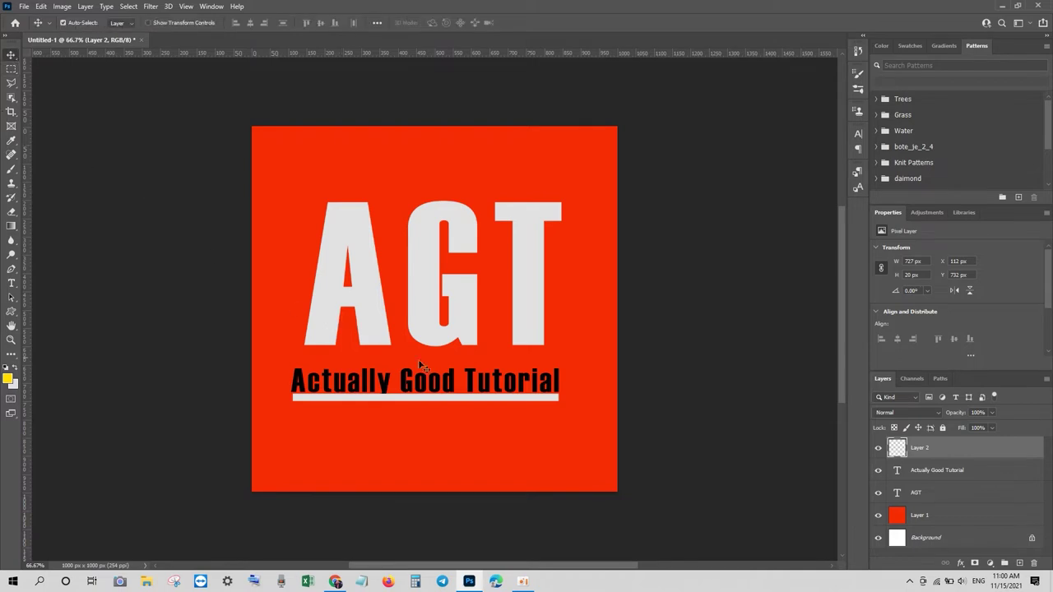
- Change the text colour of the "Actually Good Tutorial" tagline from black to light grey #e2e2e2
left_click(443, 384)
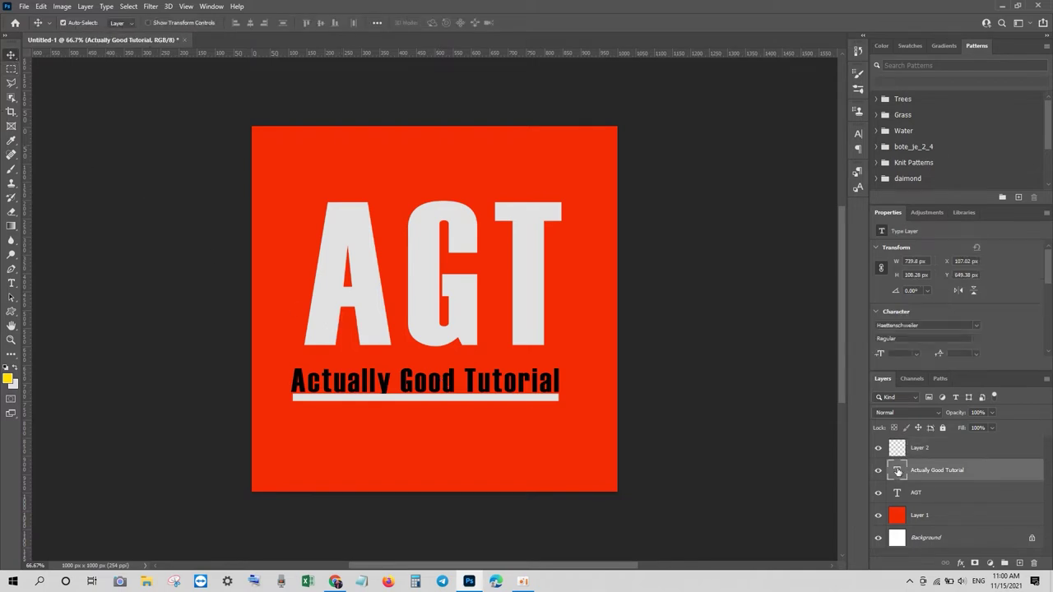
key("Return")
left_click(439, 22)
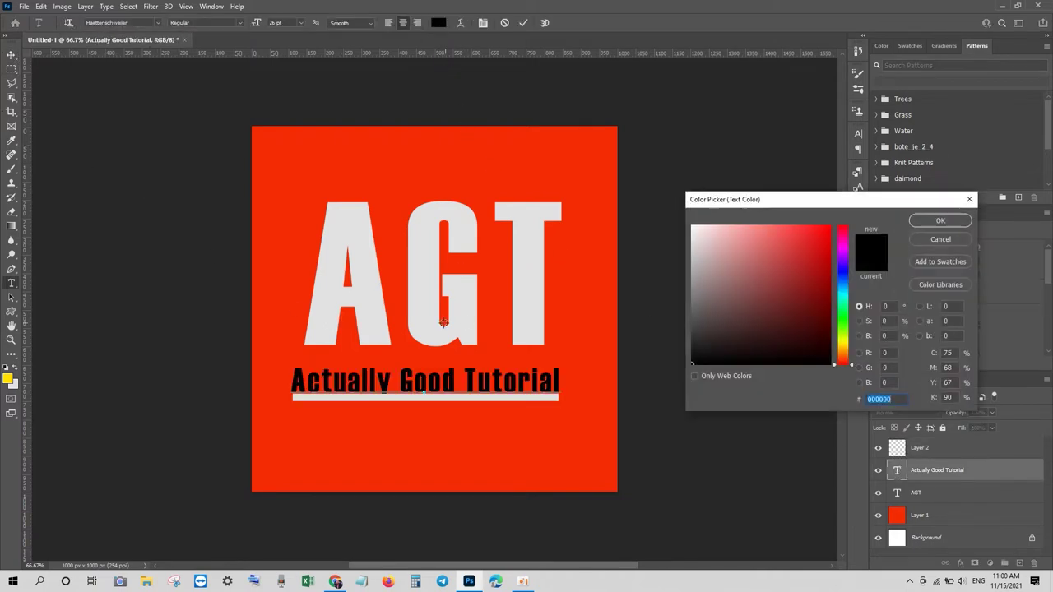
left_click(423, 318)
left_click_drag(710, 239, 692, 227)
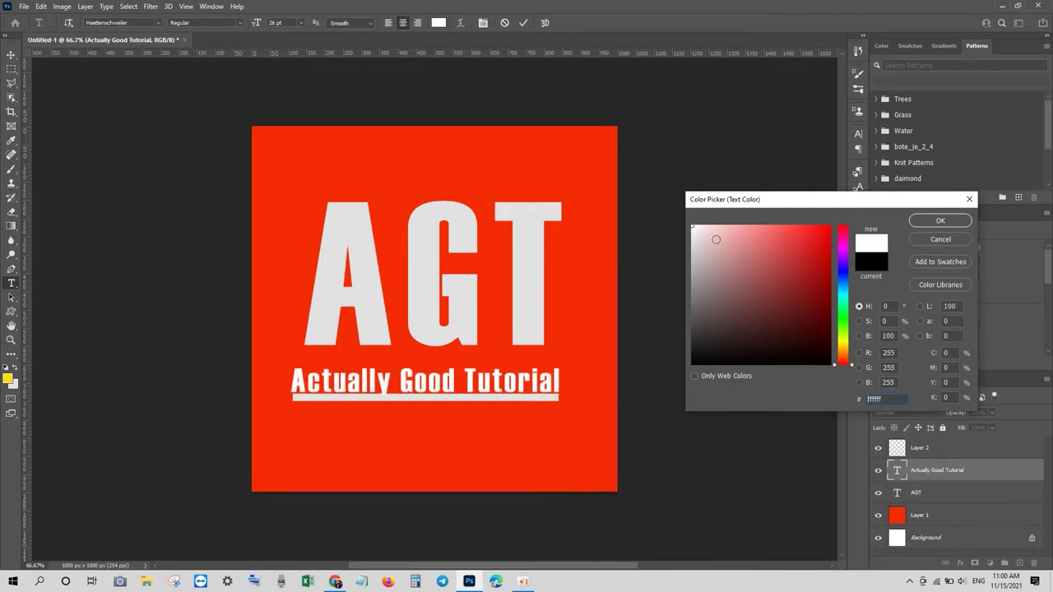
left_click_drag(705, 253, 685, 248)
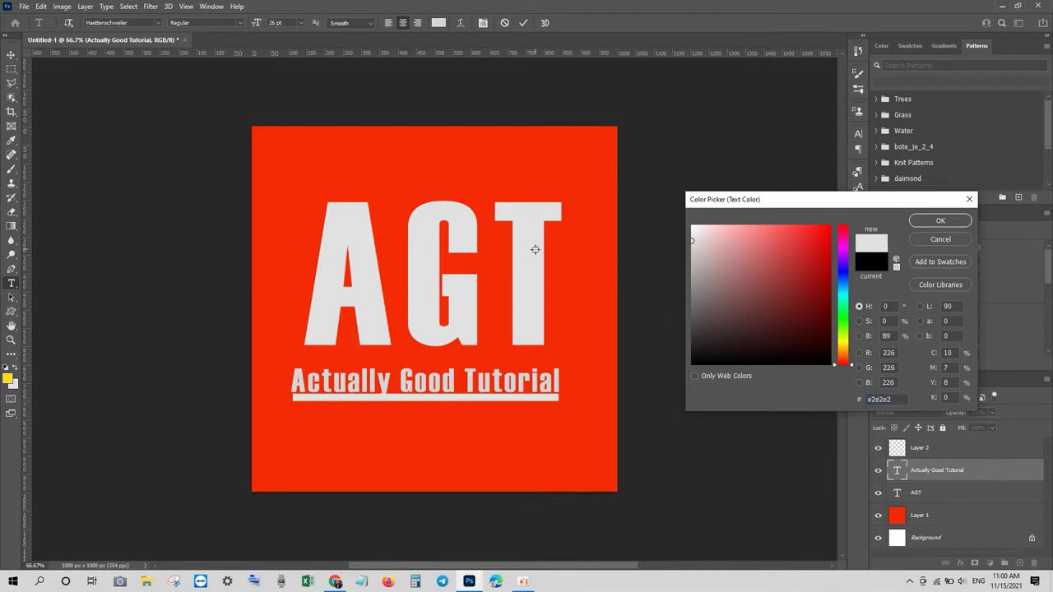
left_click(940, 220)
left_click(11, 55)
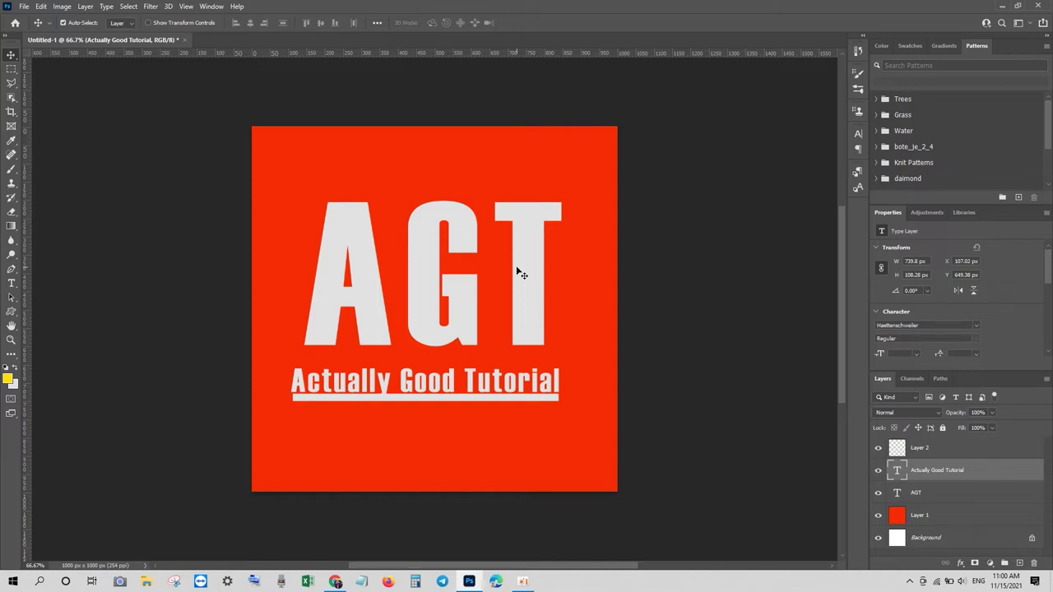
- Add a new layer directly above the AGT text layer and make light grey #e2e2e2 the foreground colour
left_click(464, 230)
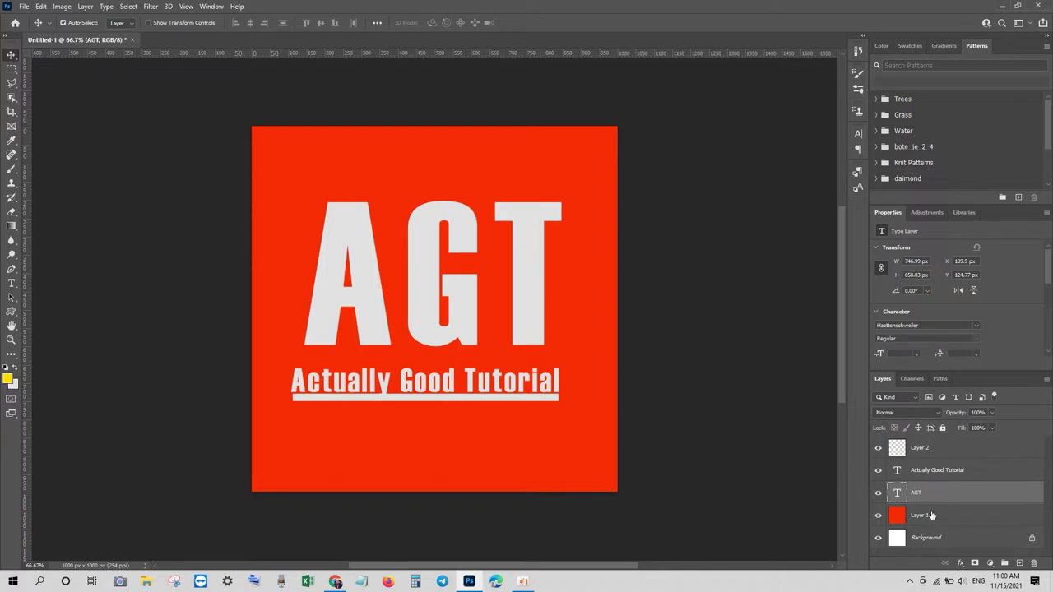
left_click(1019, 563)
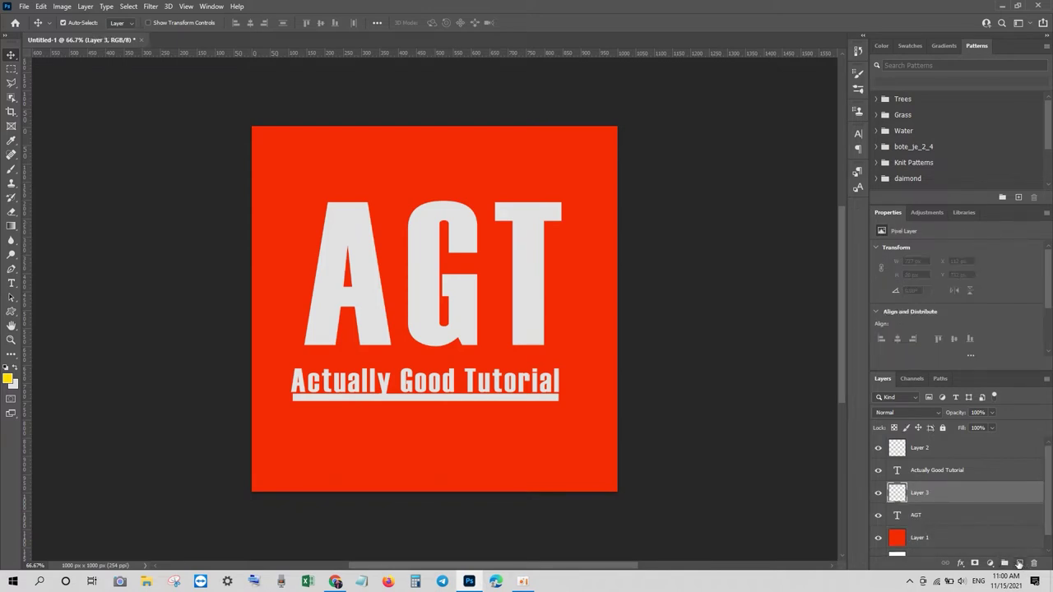
left_click(15, 370)
left_click(9, 376)
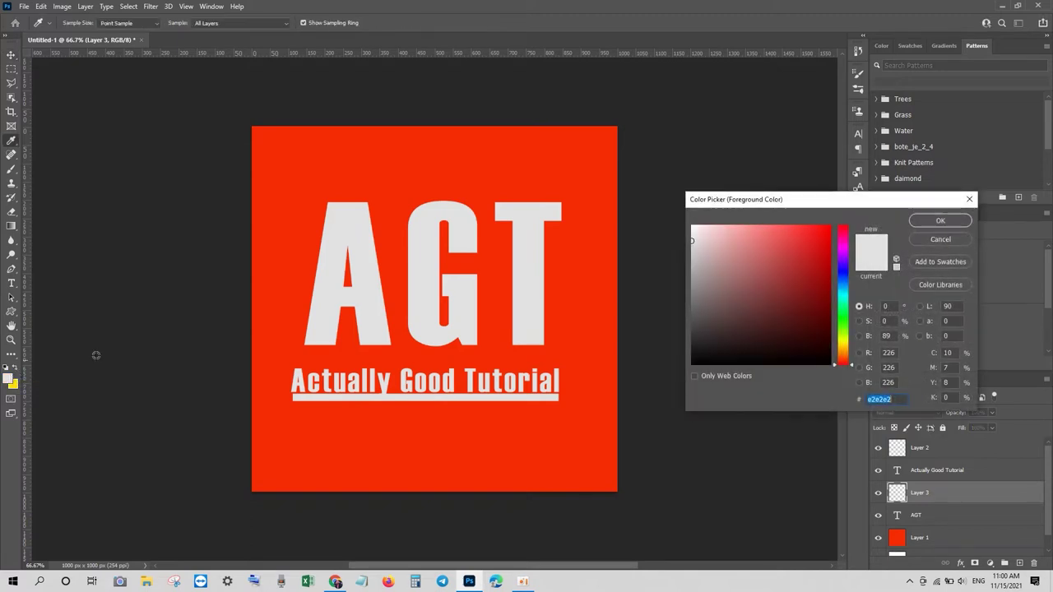
left_click(940, 220)
key("v")
- Choose the KYLE Bonus Chunky Charcoal brush at 100% opacity and dab a first patch over the letter A on Layer 3
left_click(12, 169)
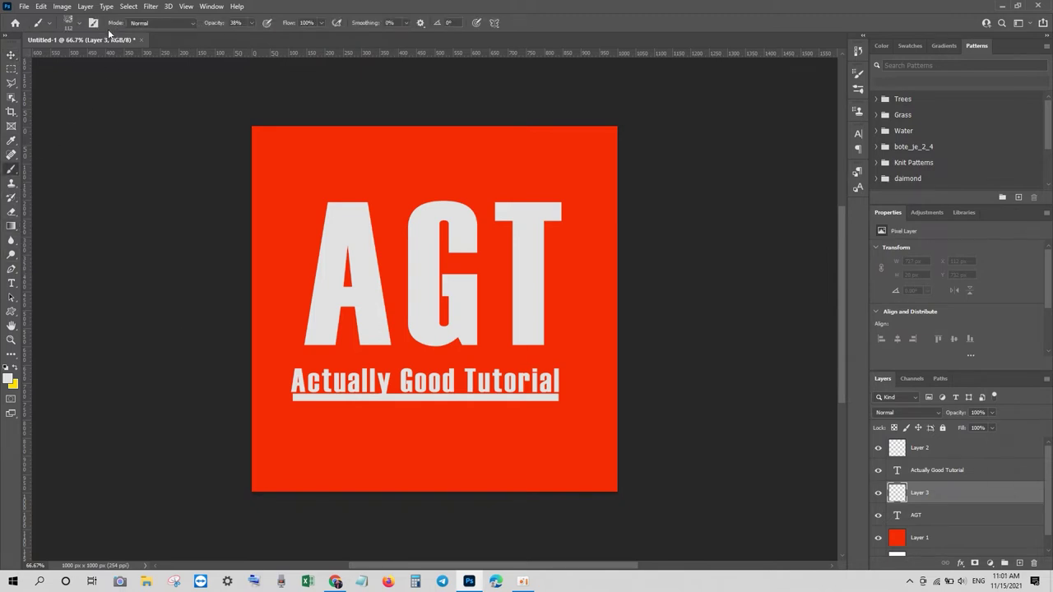
left_click(80, 27)
left_click(93, 272)
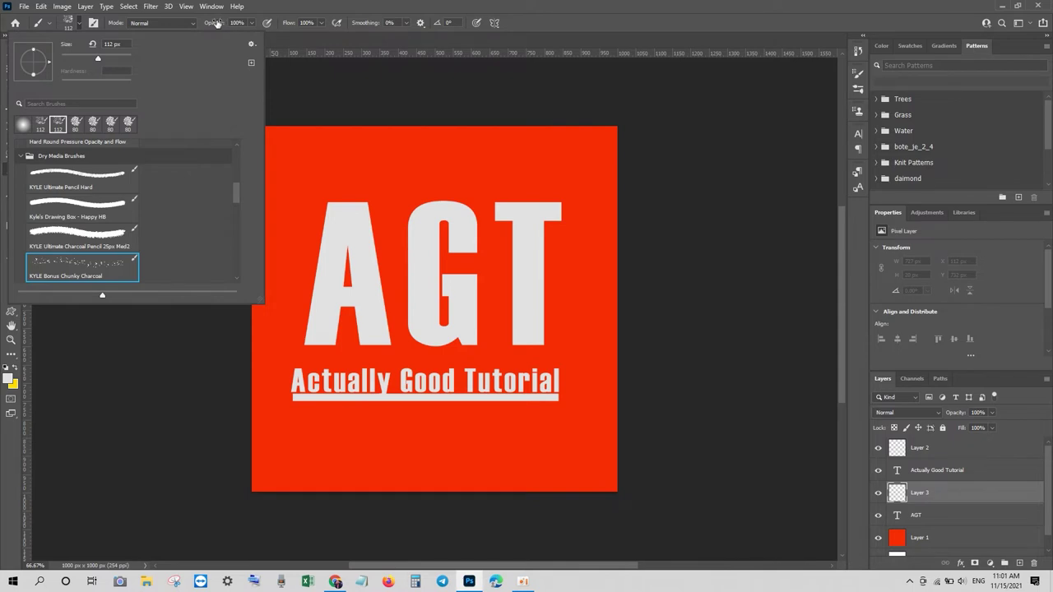
left_click(216, 22)
left_click(215, 22)
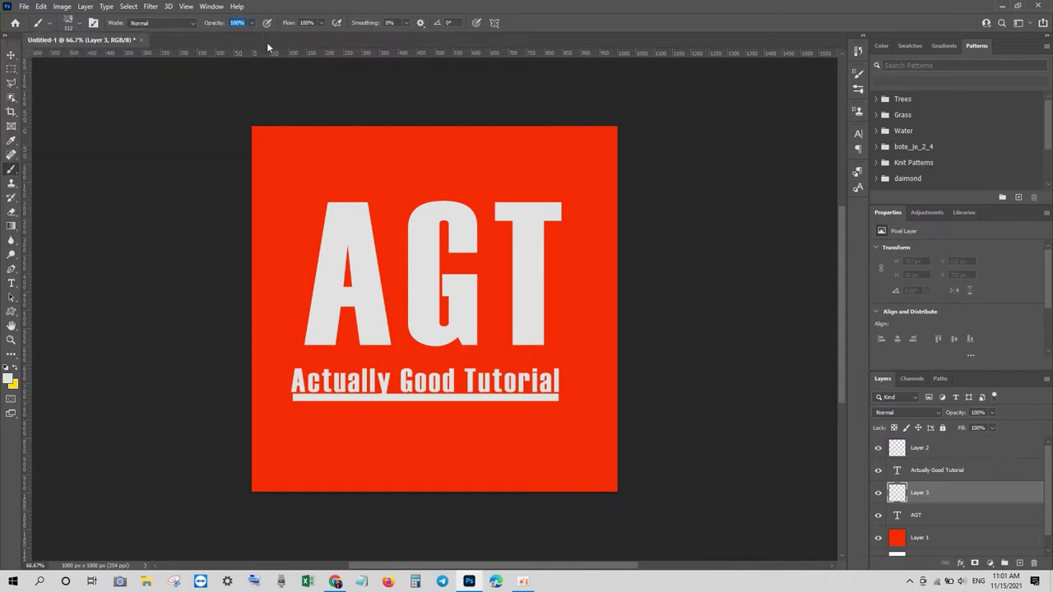
left_click(345, 235)
left_click(356, 224)
- Enlarge the KYLE Bonus Chunky Charcoal brush to 193 px
left_click(80, 25)
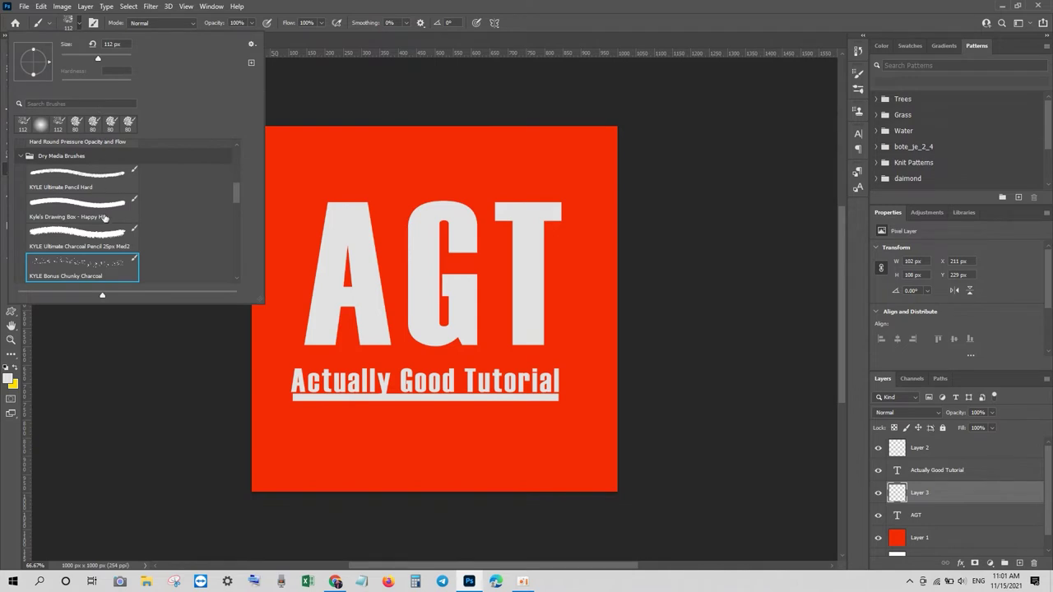
mouse_move(235, 197)
left_mouse_down()
mouse_move(234, 278)
mouse_move(250, 144)
mouse_move(244, 169)
left_mouse_up()
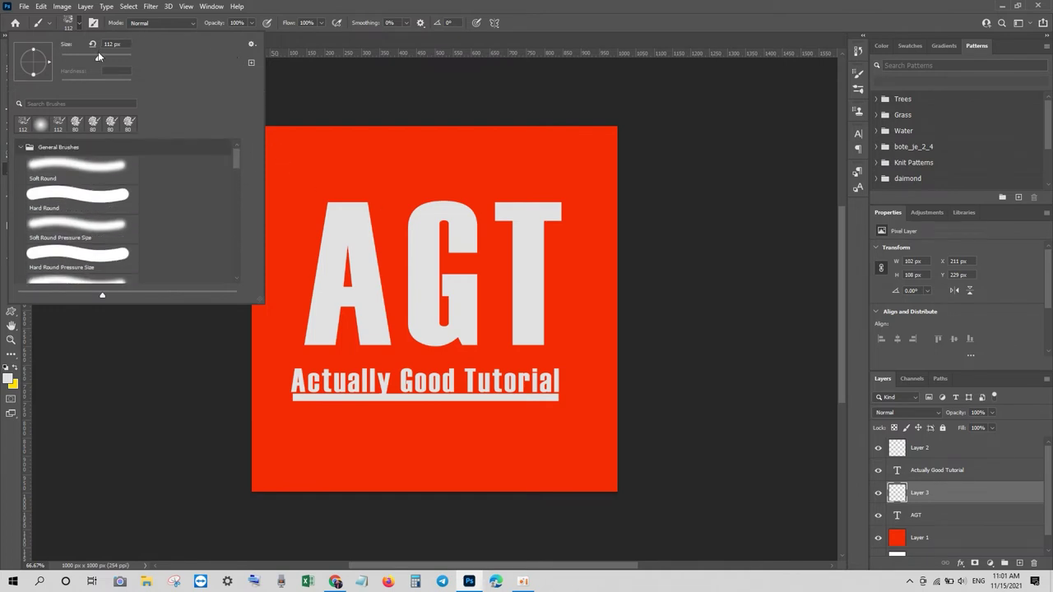
left_click(274, 37)
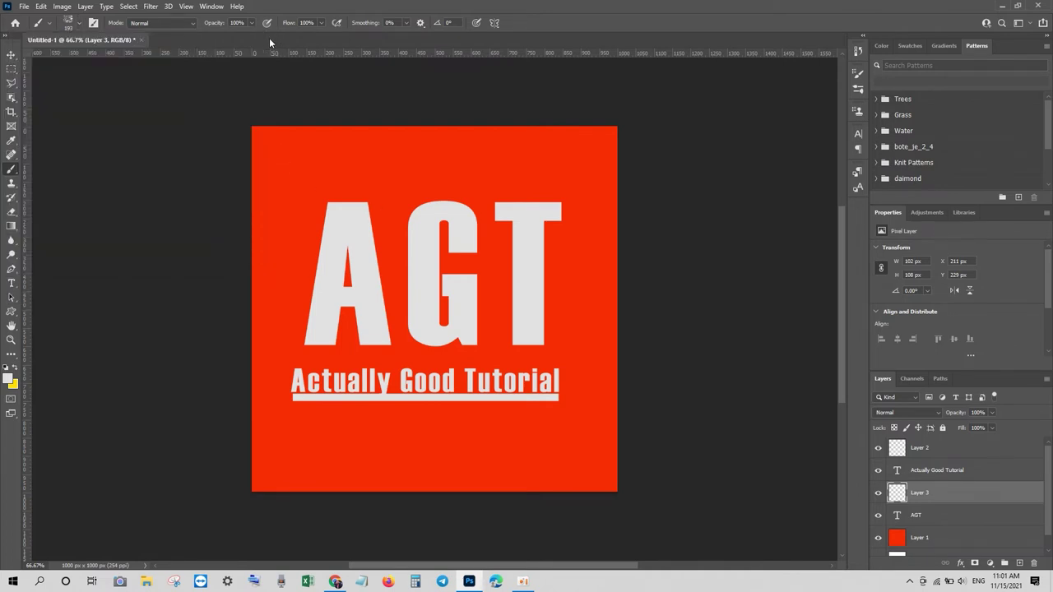
left_click(69, 23)
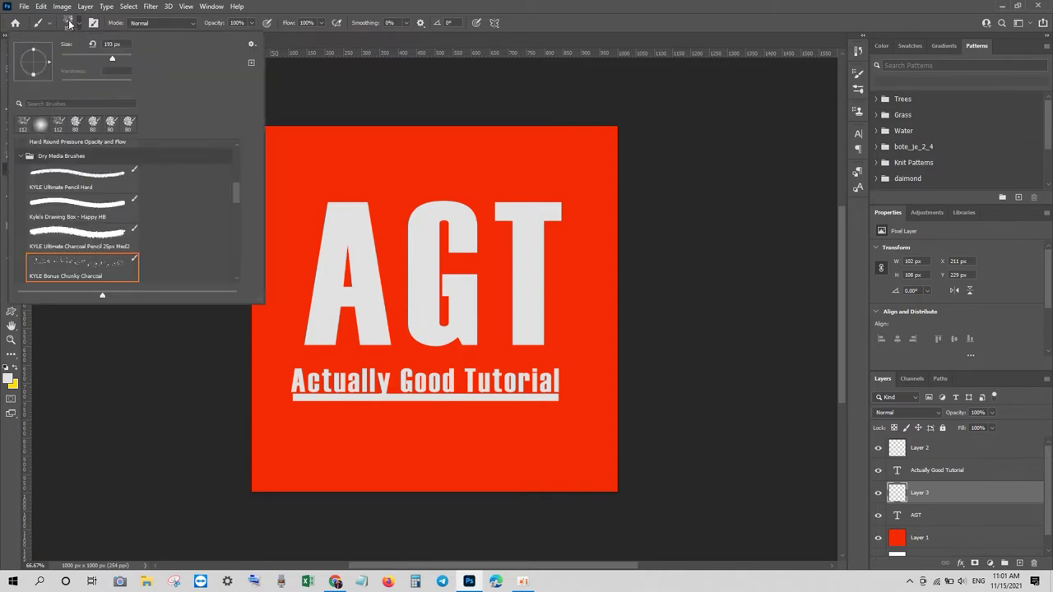
left_click(69, 23)
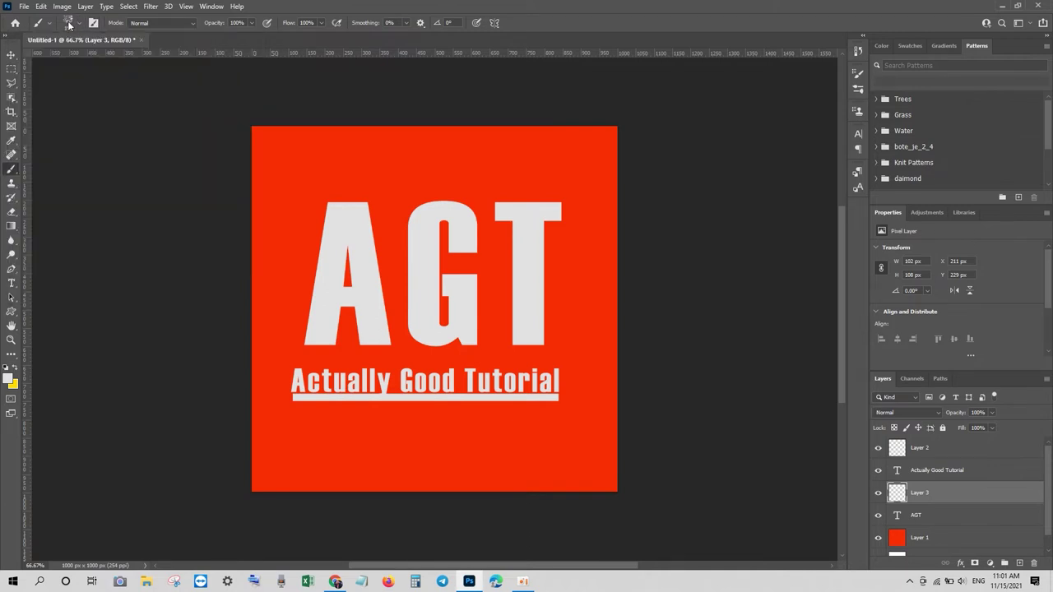
left_click(51, 25)
left_click(52, 26)
- Paint rough light grey charcoal strokes over all three AGT letters on Layer 3, extending past their edges
mouse_move(331, 235)
left_mouse_down()
mouse_move(342, 208)
mouse_move(363, 212)
mouse_move(359, 220)
mouse_move(345, 208)
mouse_move(337, 214)
mouse_move(336, 240)
mouse_move(349, 205)
mouse_move(363, 226)
mouse_move(370, 295)
mouse_move(362, 280)
mouse_move(348, 297)
mouse_move(305, 303)
mouse_move(329, 260)
mouse_move(320, 331)
left_mouse_up()
mouse_move(346, 264)
left_mouse_down()
mouse_move(362, 341)
mouse_move(409, 339)
left_mouse_up()
mouse_move(442, 228)
left_mouse_down()
mouse_move(407, 247)
mouse_move(432, 197)
mouse_move(473, 193)
mouse_move(439, 270)
mouse_move(399, 300)
mouse_move(444, 312)
mouse_move(445, 287)
mouse_move(462, 322)
mouse_move(492, 284)
mouse_move(475, 354)
mouse_move(441, 272)
mouse_move(503, 197)
mouse_move(554, 197)
mouse_move(548, 224)
mouse_move(525, 217)
mouse_move(505, 317)
mouse_move(549, 321)
mouse_move(526, 329)
mouse_move(492, 371)
left_mouse_up()
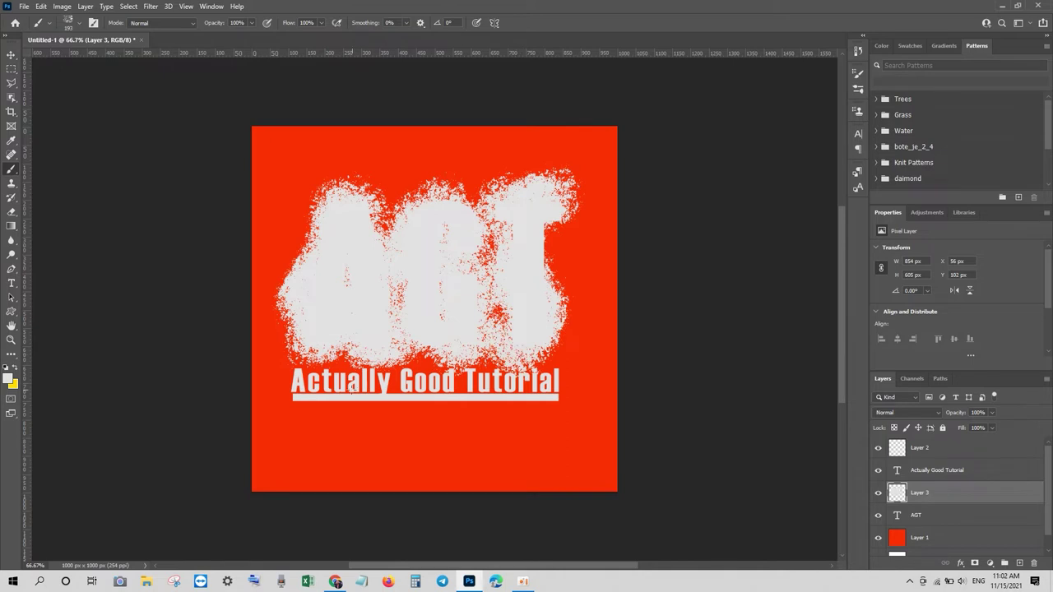
- Load the AGT text outline as a selection and copy that part of the Layer 3 brush texture to a new layer
left_click(12, 54)
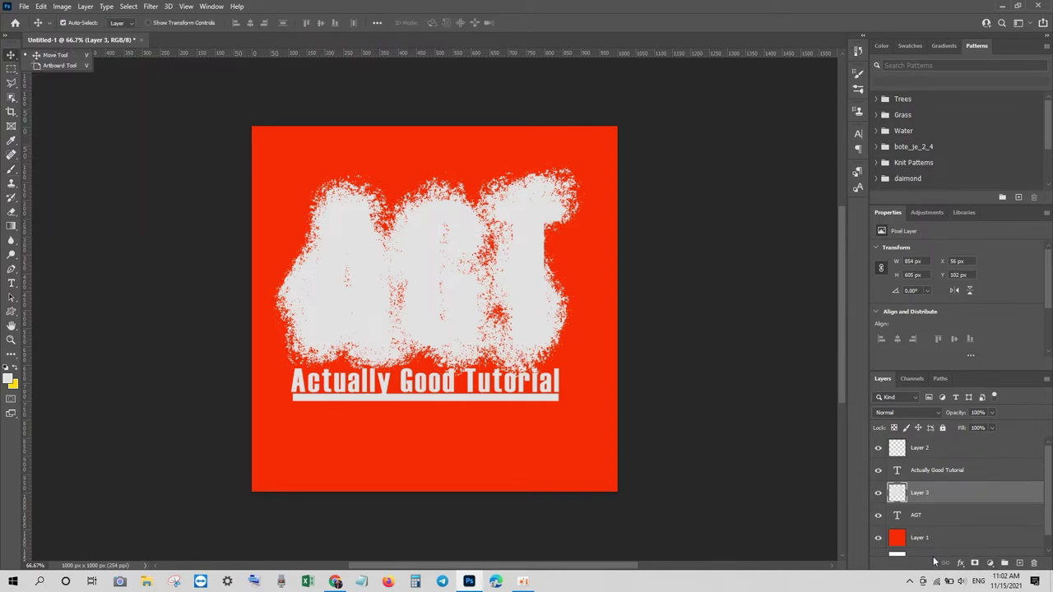
left_click(898, 516, "ctrl")
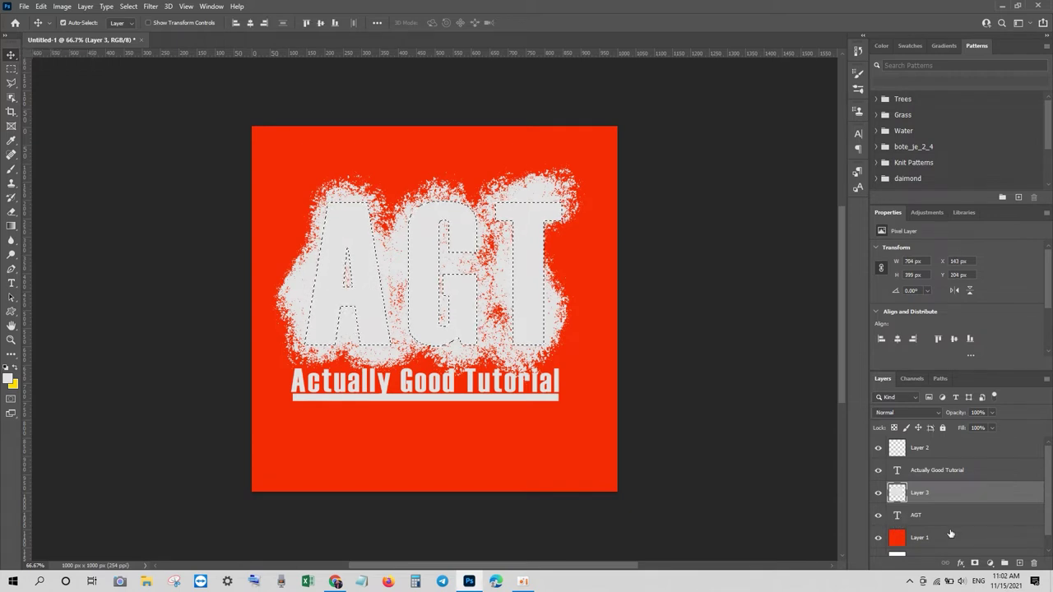
key("ctrl+j")
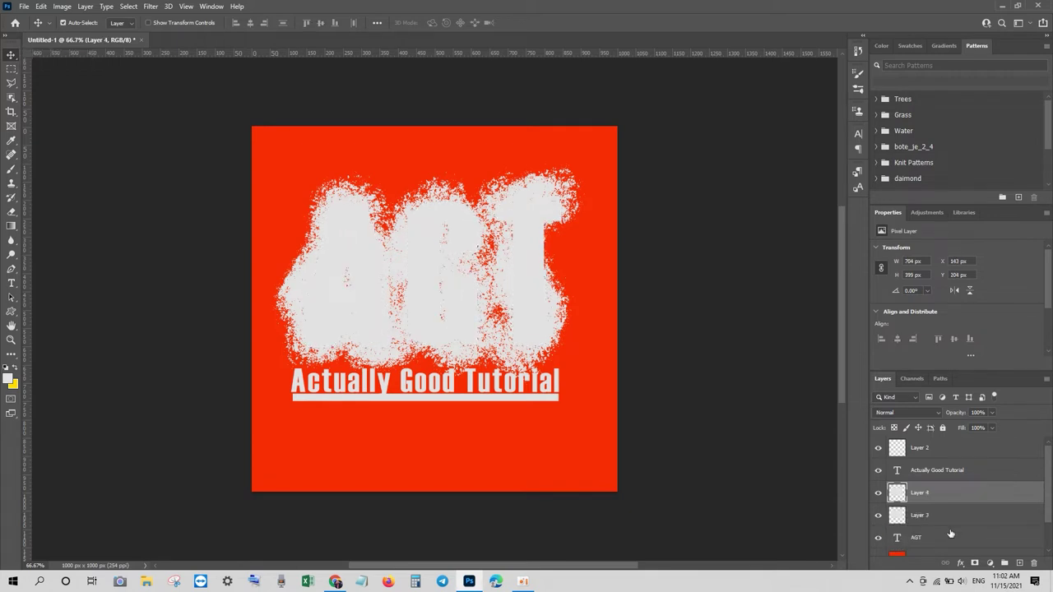
- Hide Layer 3 and the AGT text layer, and make the red background Layer 1 active
left_click(878, 516)
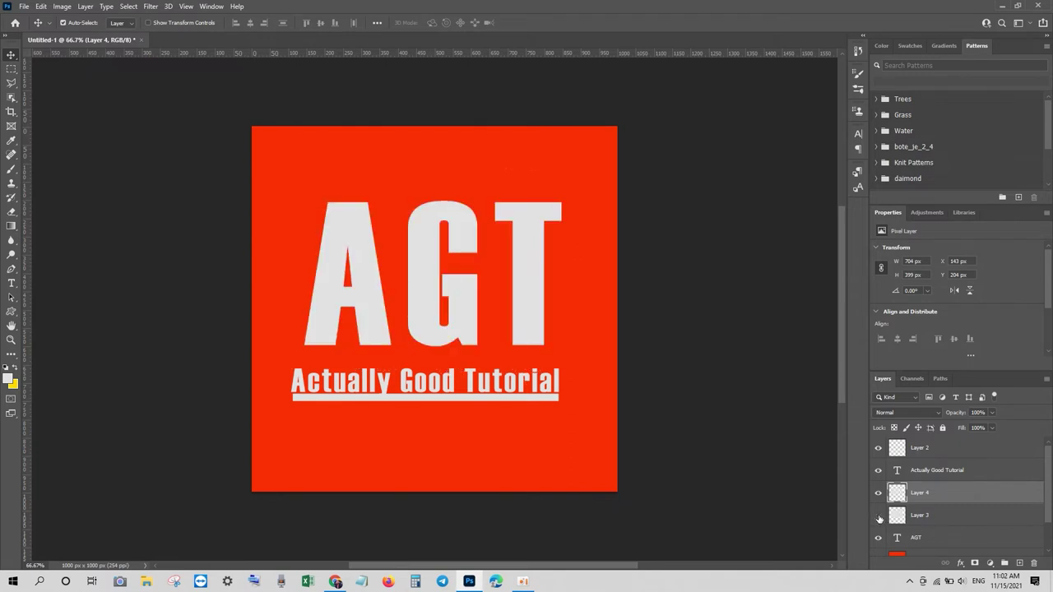
left_click(878, 538)
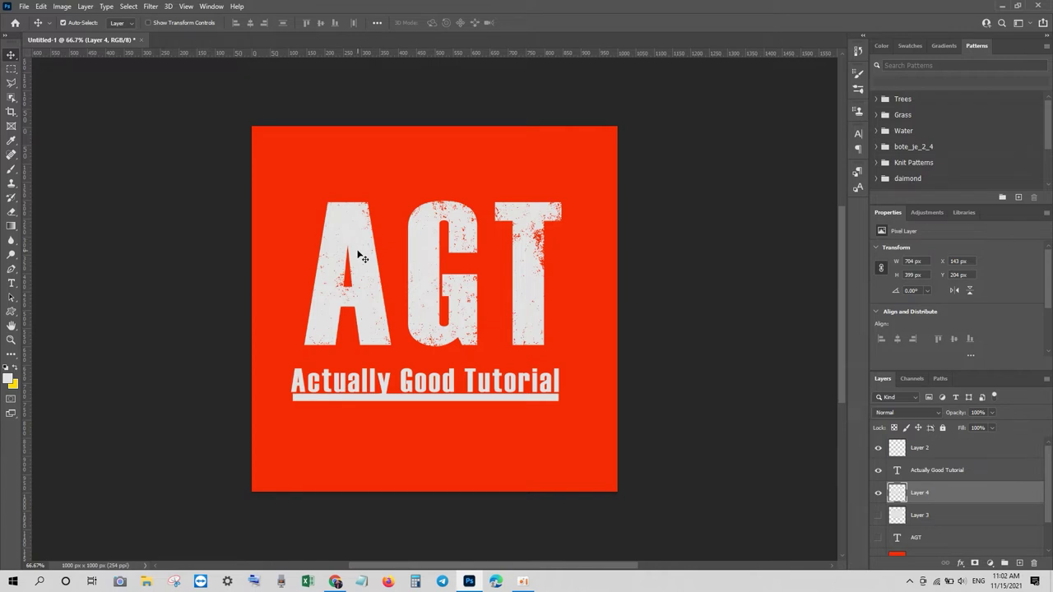
left_click(304, 206)
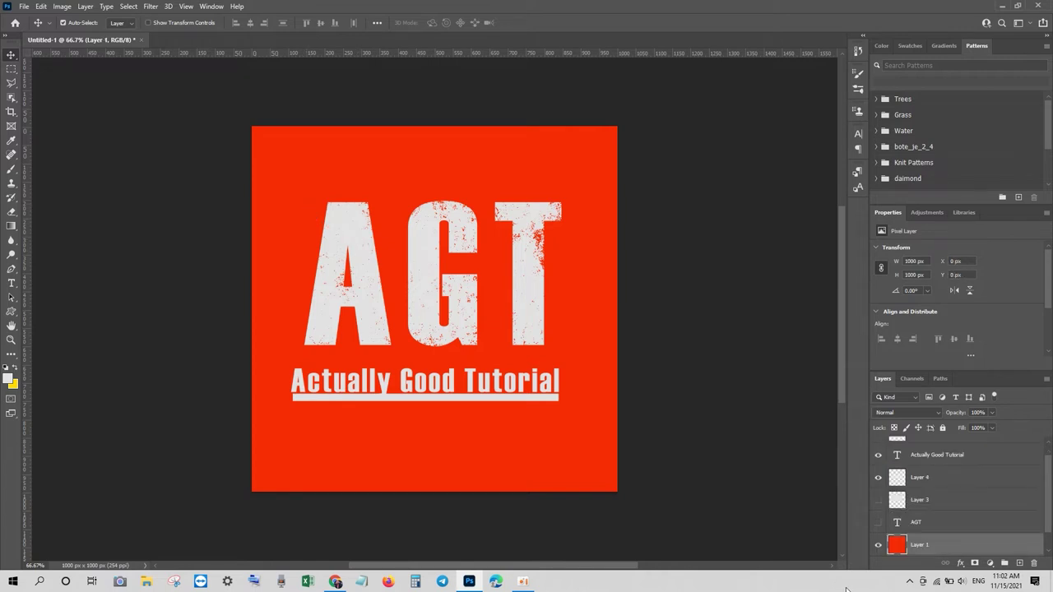
- Try a Multiply Pattern Overlay on Layer 1 using the third pattern of the line-pixel-patterns set
left_click(960, 563)
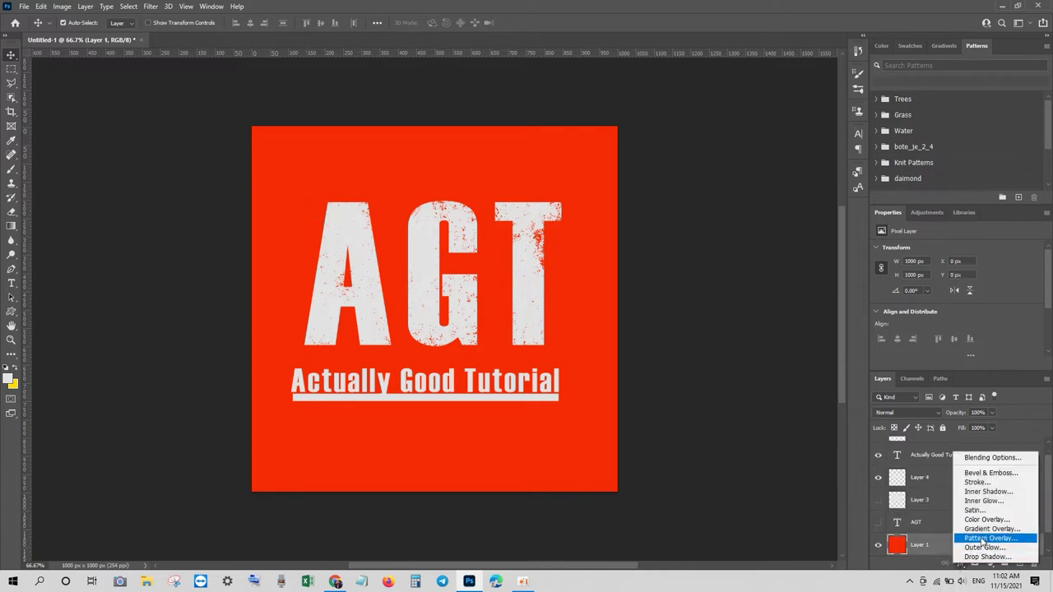
left_click(980, 537)
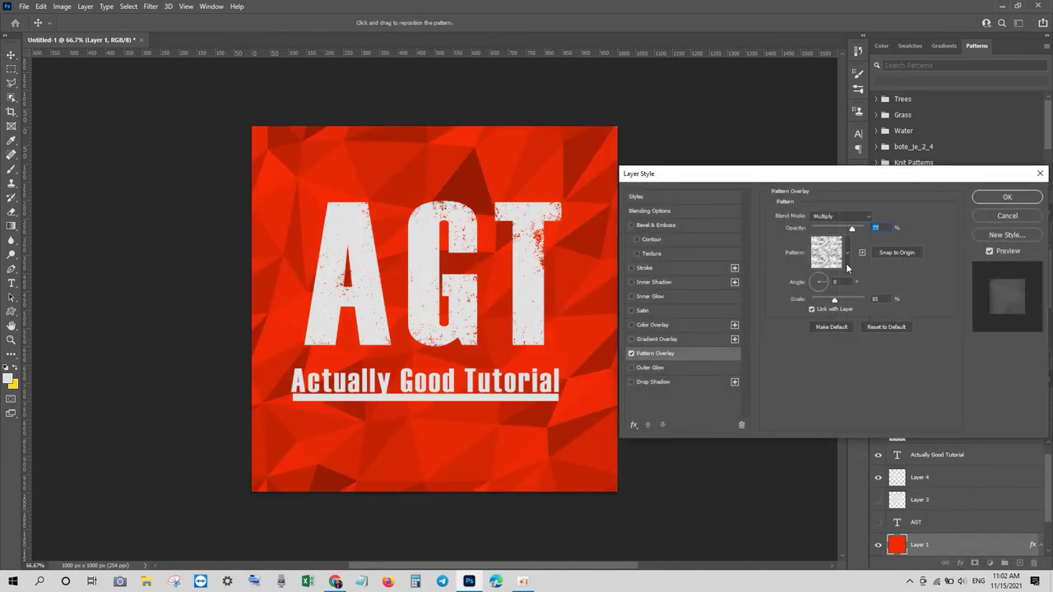
left_click(846, 264)
left_click_drag(874, 299, 870, 331)
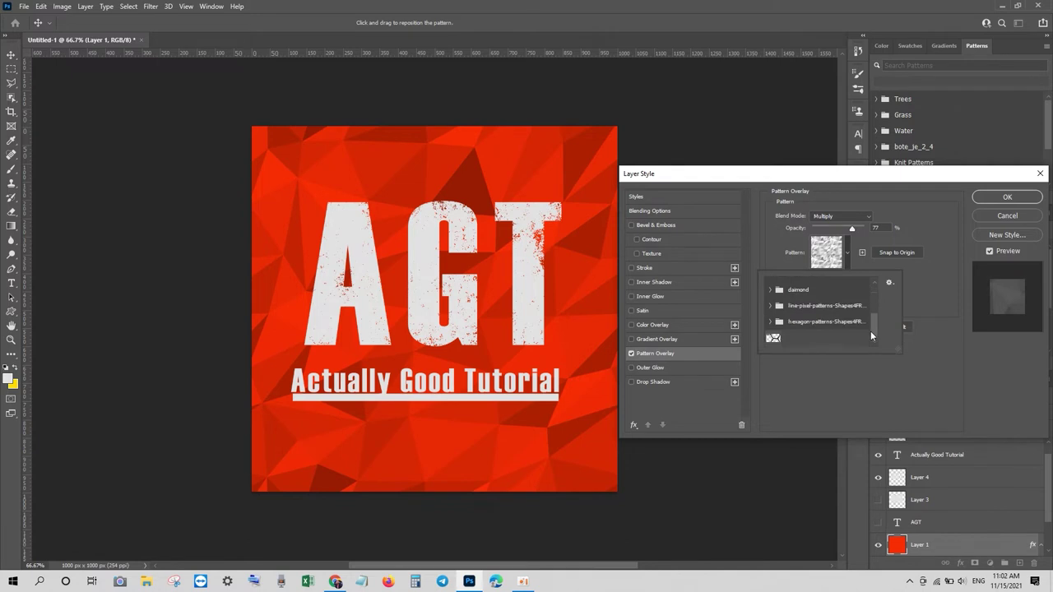
left_click(770, 306)
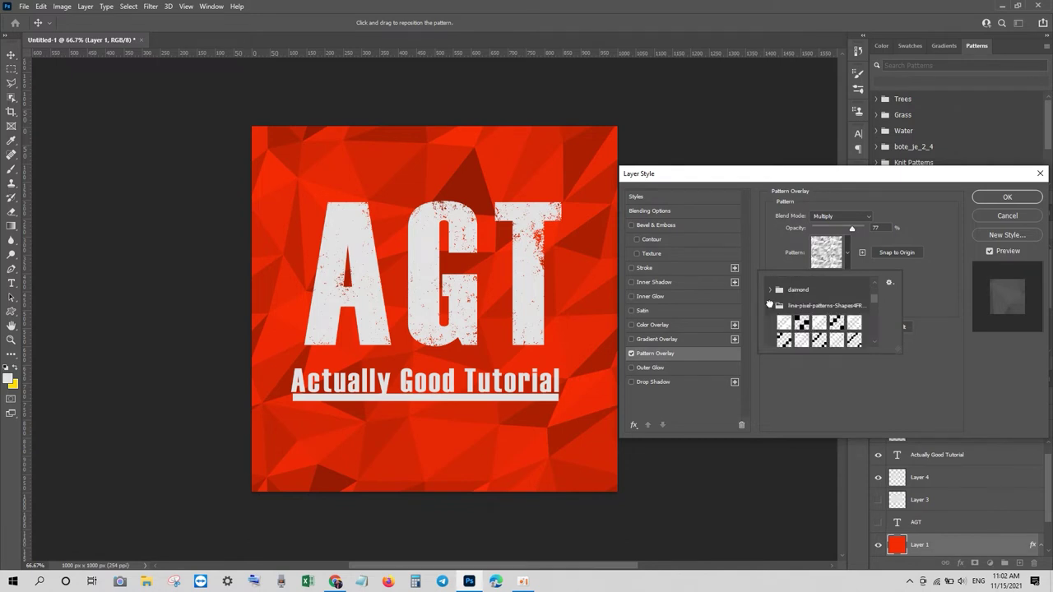
left_click(802, 322)
left_click(820, 323)
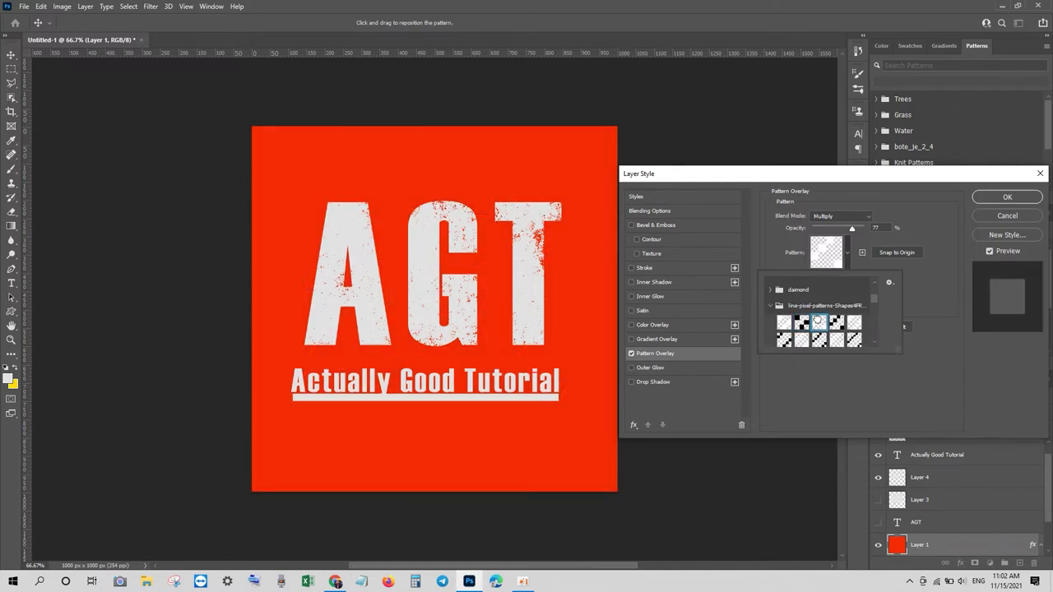
left_click(1006, 198)
left_click(1007, 198)
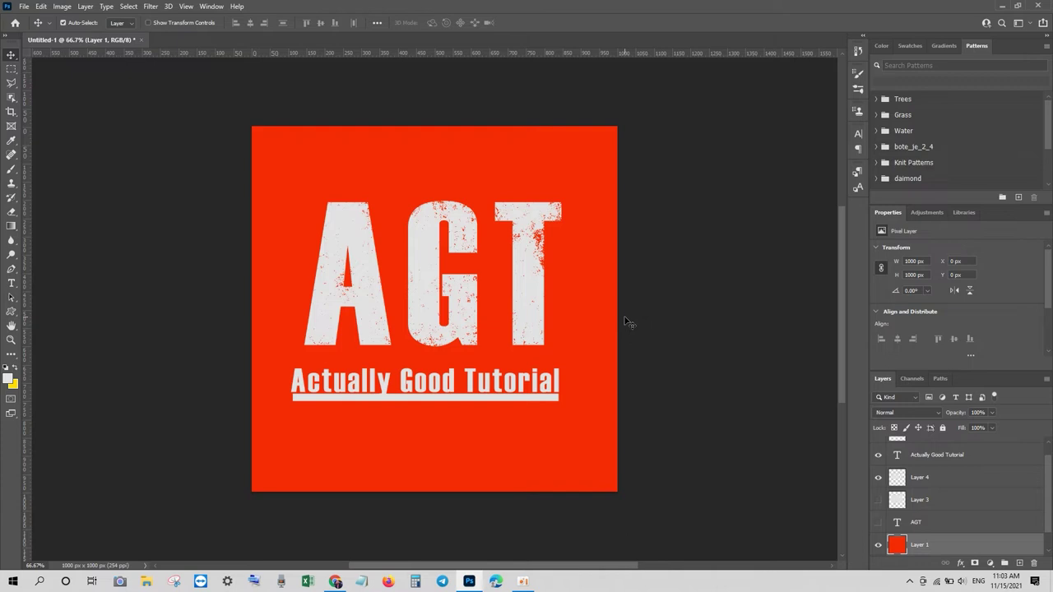
- Add a Gradient Overlay to the red background Layer 1 using the Black, White preset from the Basics set
left_click(960, 563)
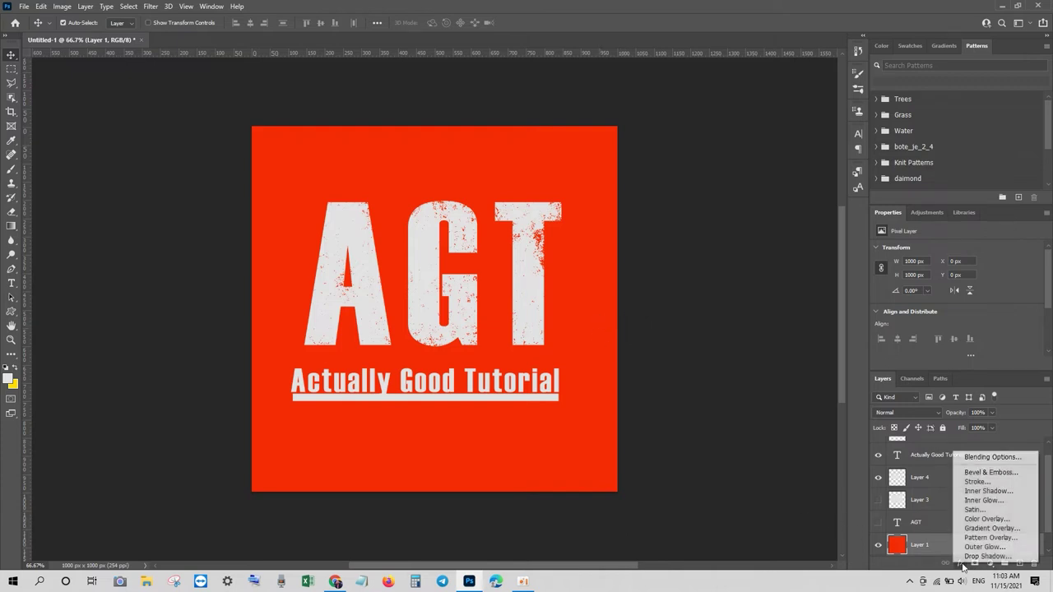
left_click(993, 528)
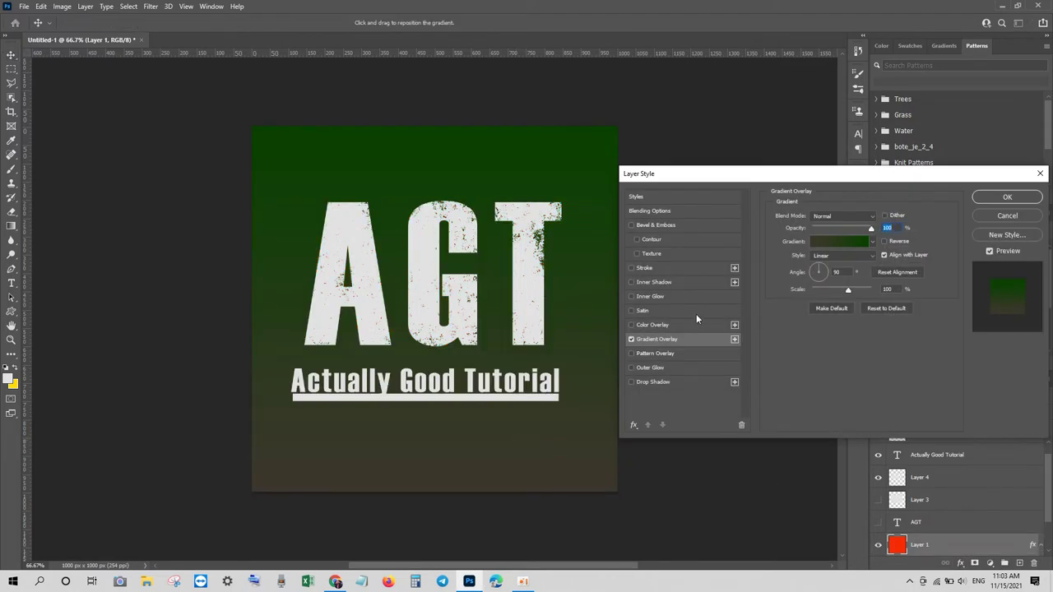
left_click(844, 241)
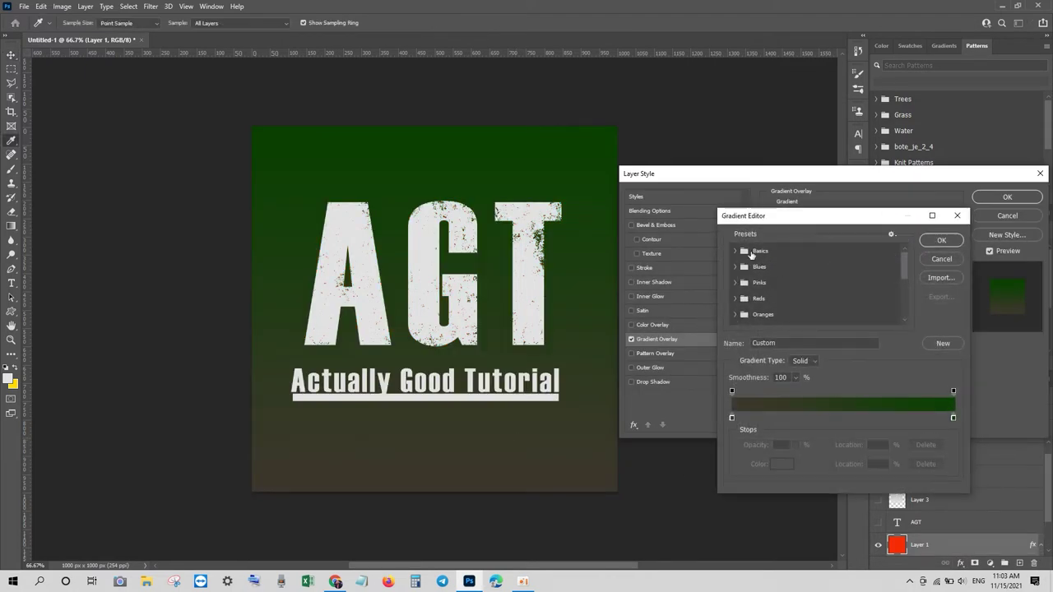
left_click(784, 267)
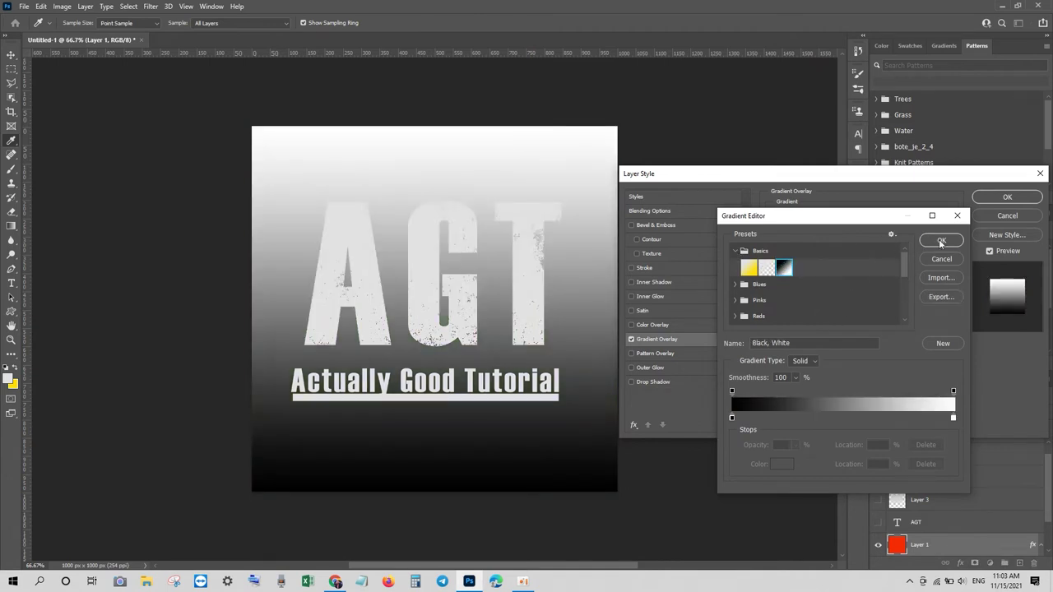
left_click(940, 241)
- Change the black stop of the overlay gradient to dark red #970602
left_click(824, 244)
left_click(732, 417)
left_click(781, 464)
left_click_drag(848, 262, 844, 359)
left_click(828, 272)
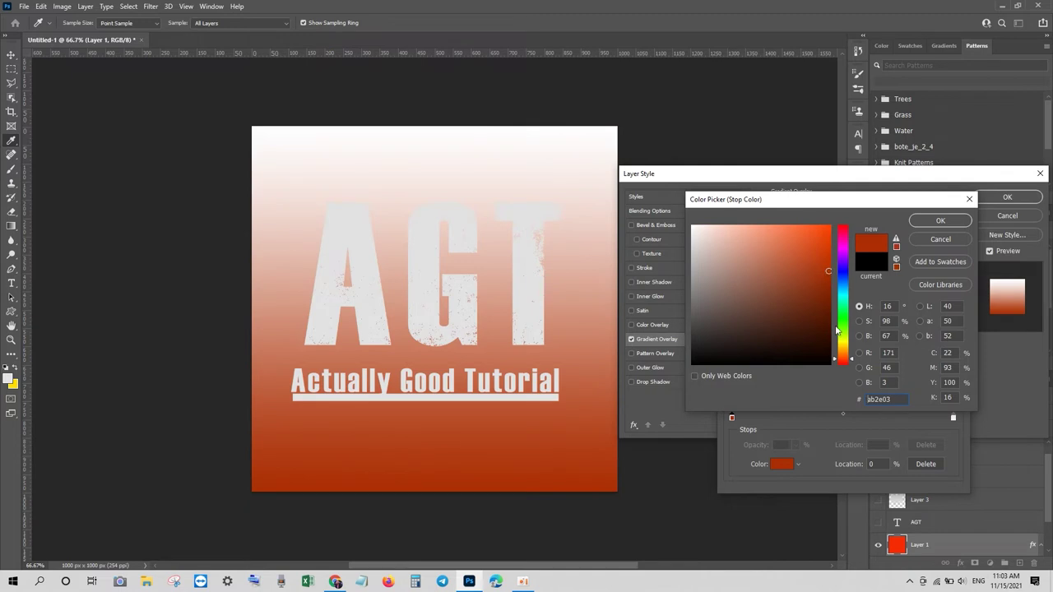
left_click(843, 363)
left_click(828, 283)
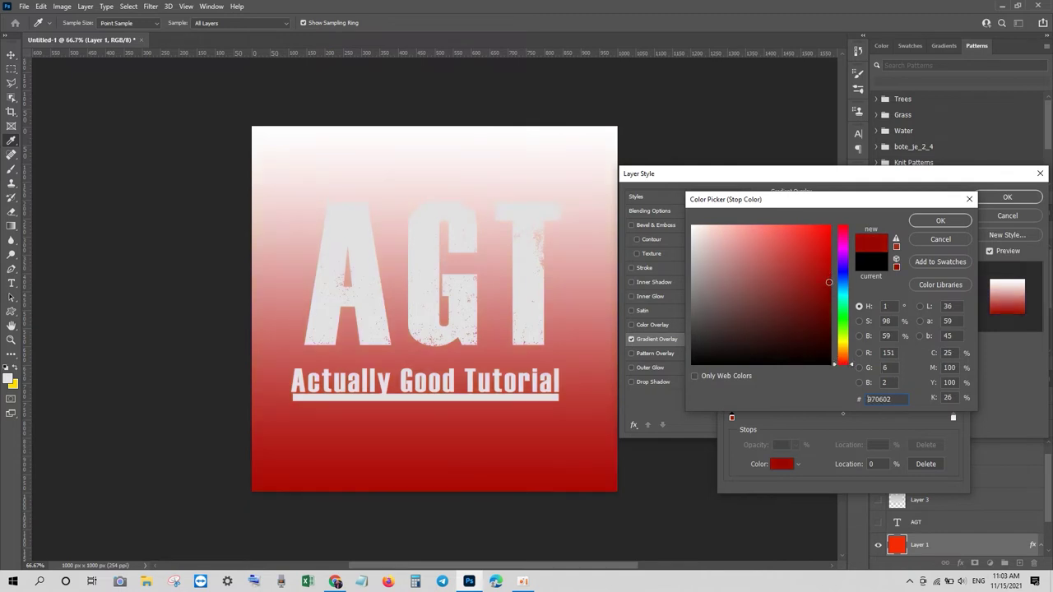
left_click(941, 220)
- Change the white stop of the overlay gradient to bright red #f92813, at location 99%
left_click(952, 417)
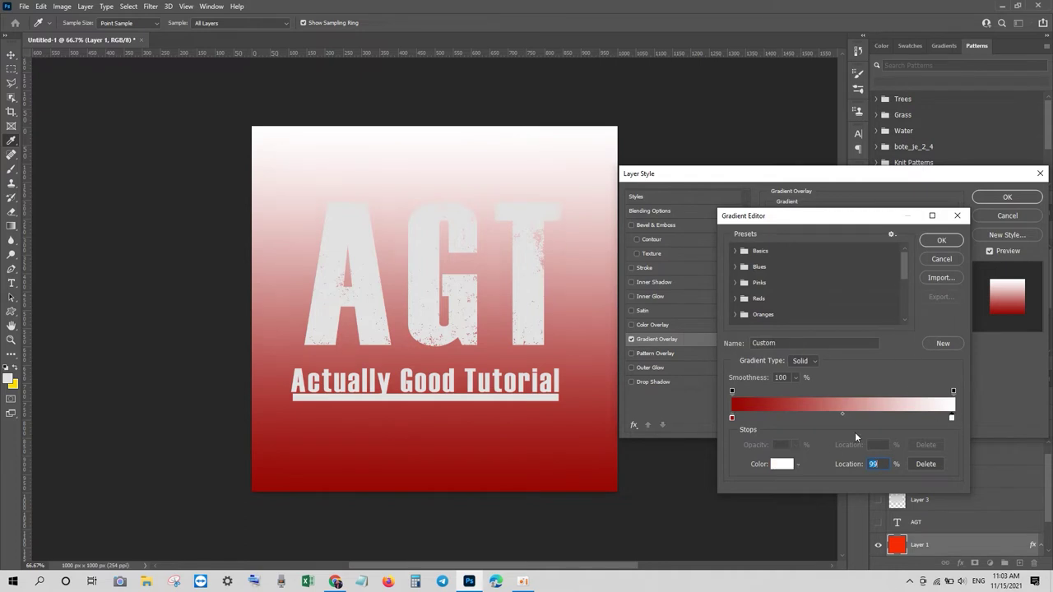
left_click(782, 464)
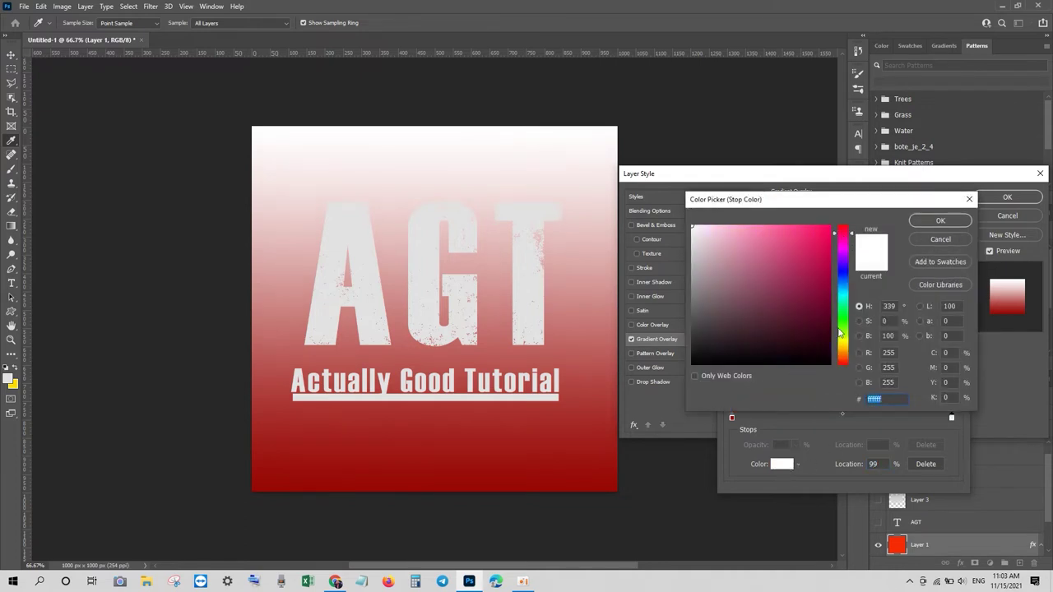
left_click(843, 363)
left_click(796, 226)
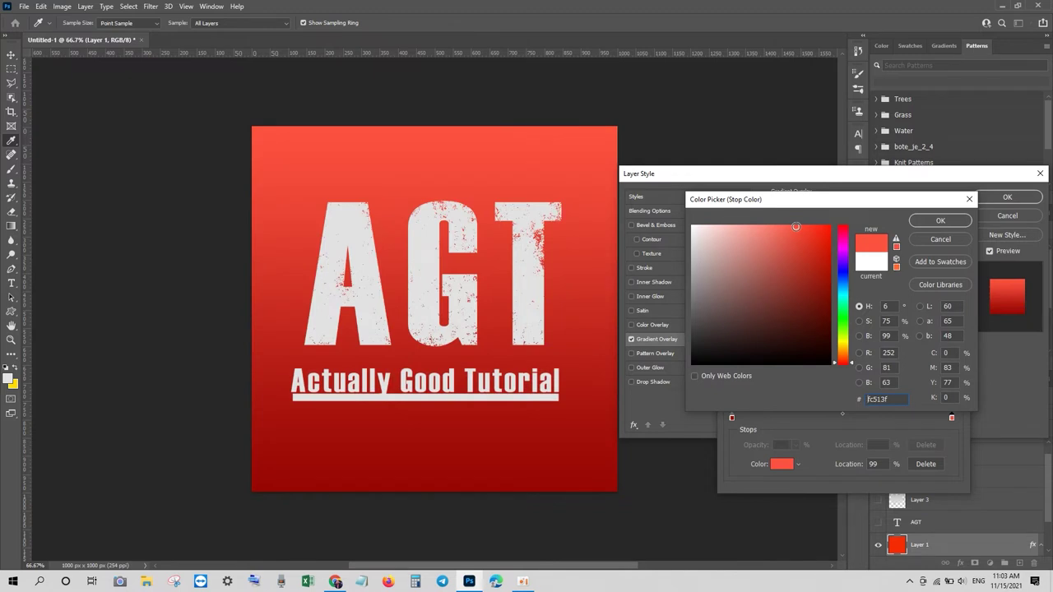
left_click(777, 226)
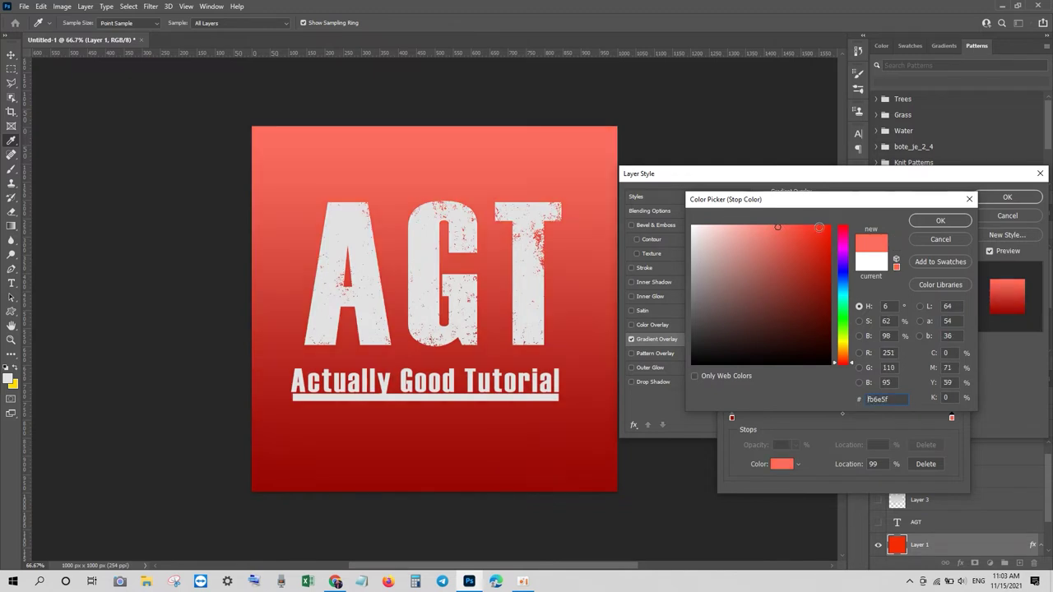
left_click(820, 227)
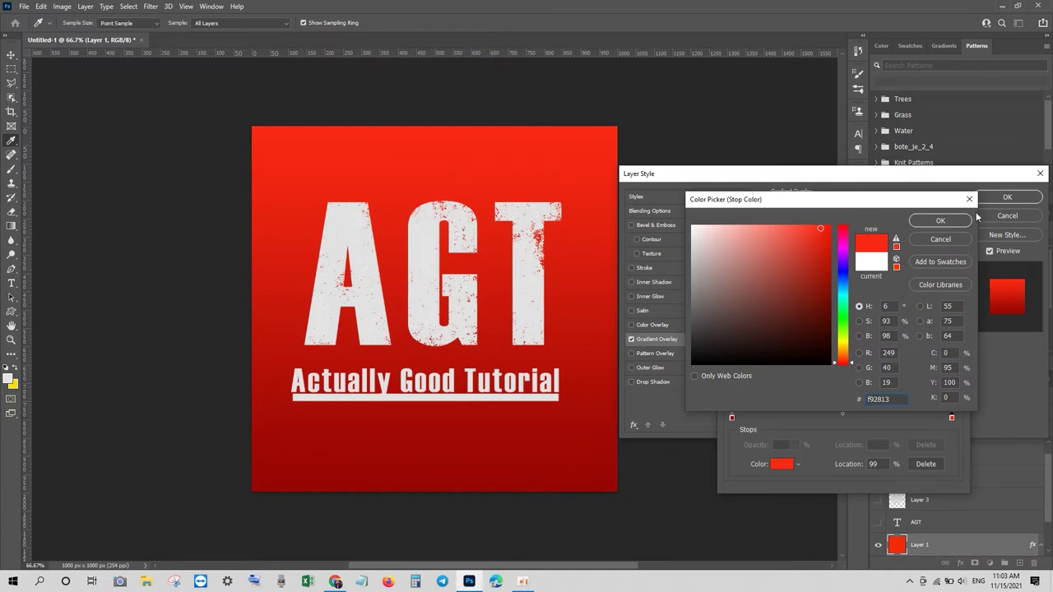
left_click(941, 221)
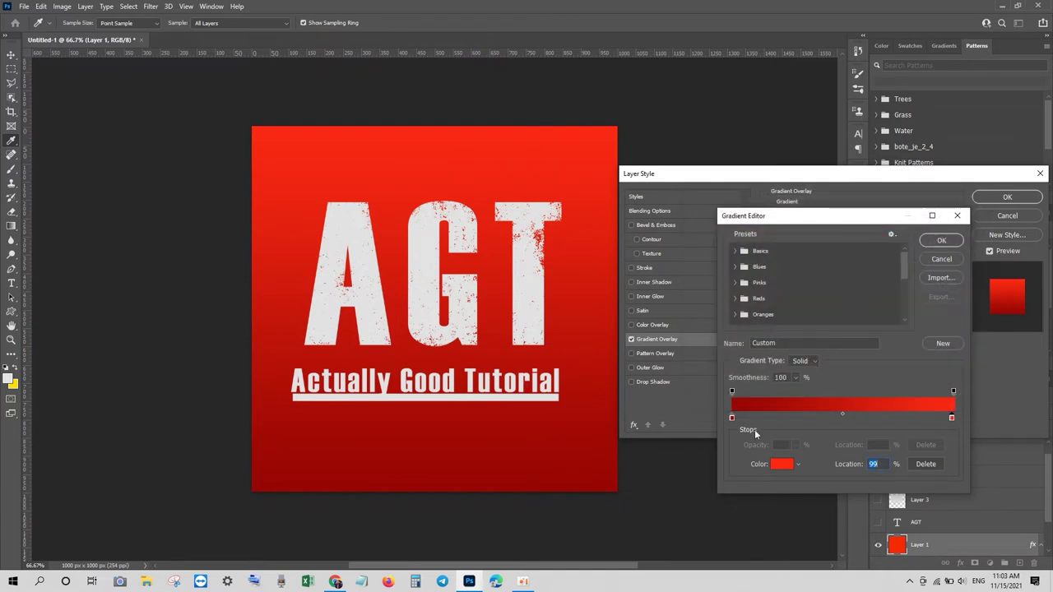
- Darken the gradient's dark red stop at location 0% to #790502
left_click(732, 417)
left_click(787, 466)
left_click_drag(829, 327, 828, 298)
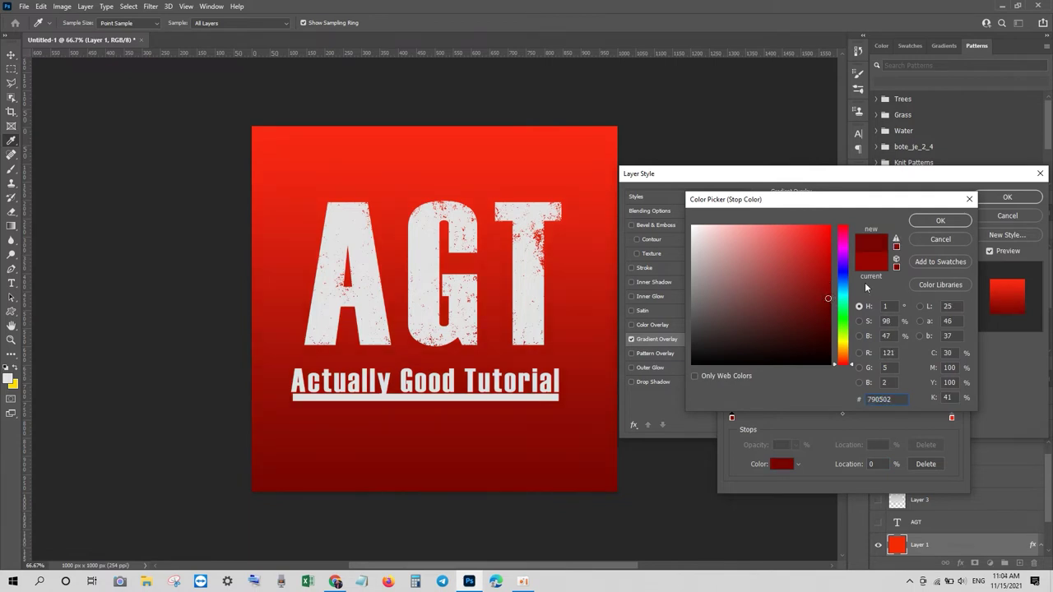
left_click(941, 221)
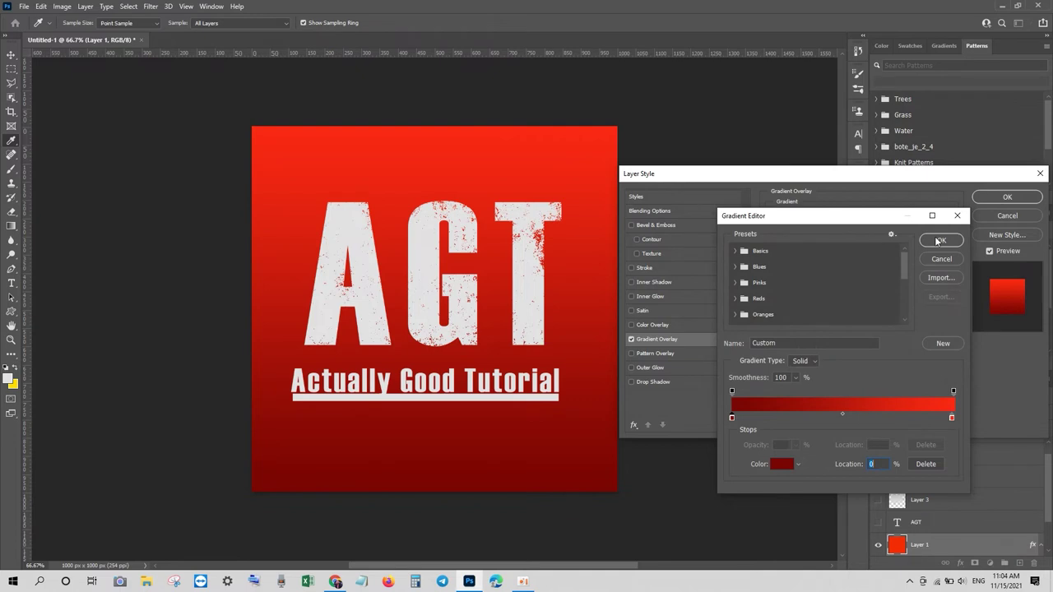
- Apply the dark-to-bright red Gradient Overlay to the background layer
left_click(941, 240)
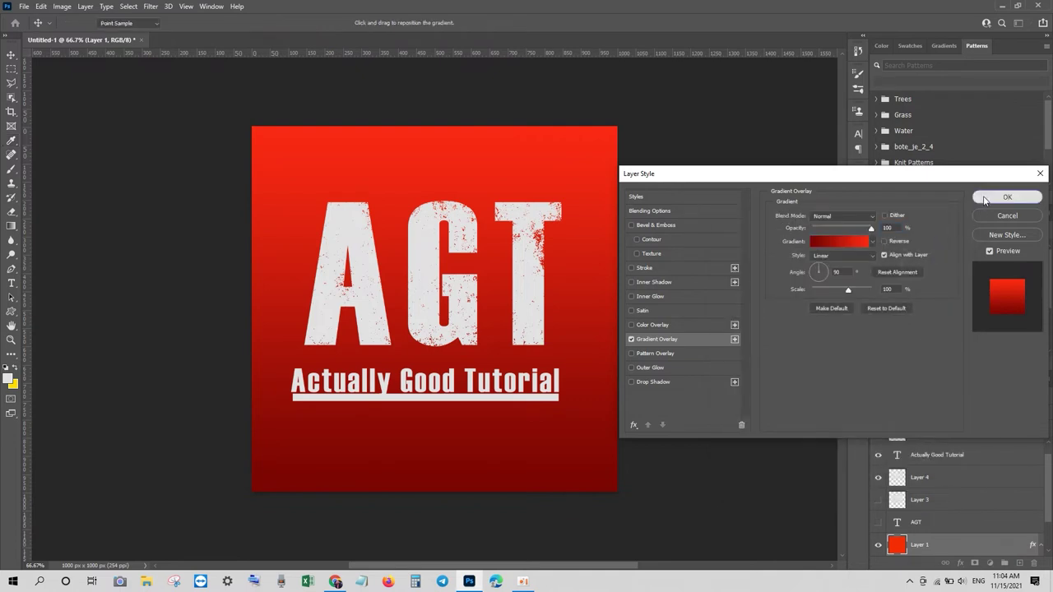
left_click(984, 201)
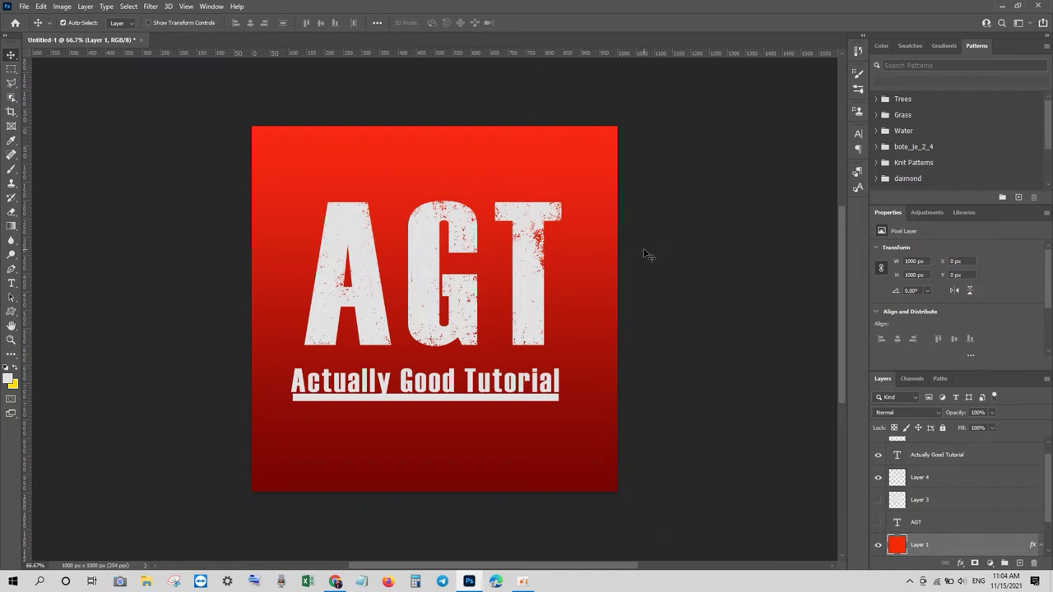
- Outline a lightning bolt about 149 × 326 px beside the left side of the letter A with the Pen tool and convert it to a selection
left_click(11, 269)
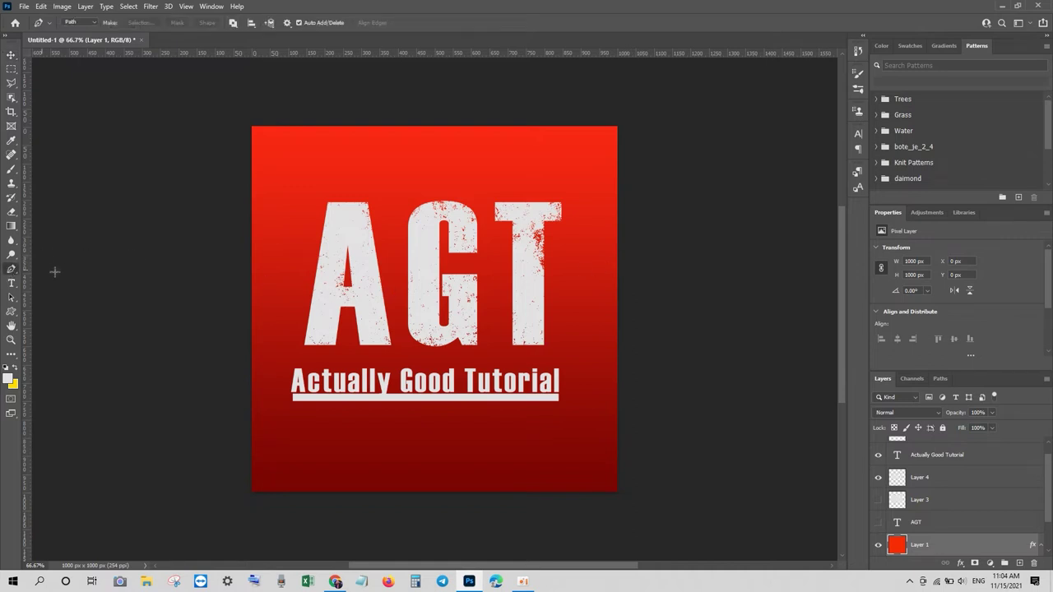
left_click(272, 282)
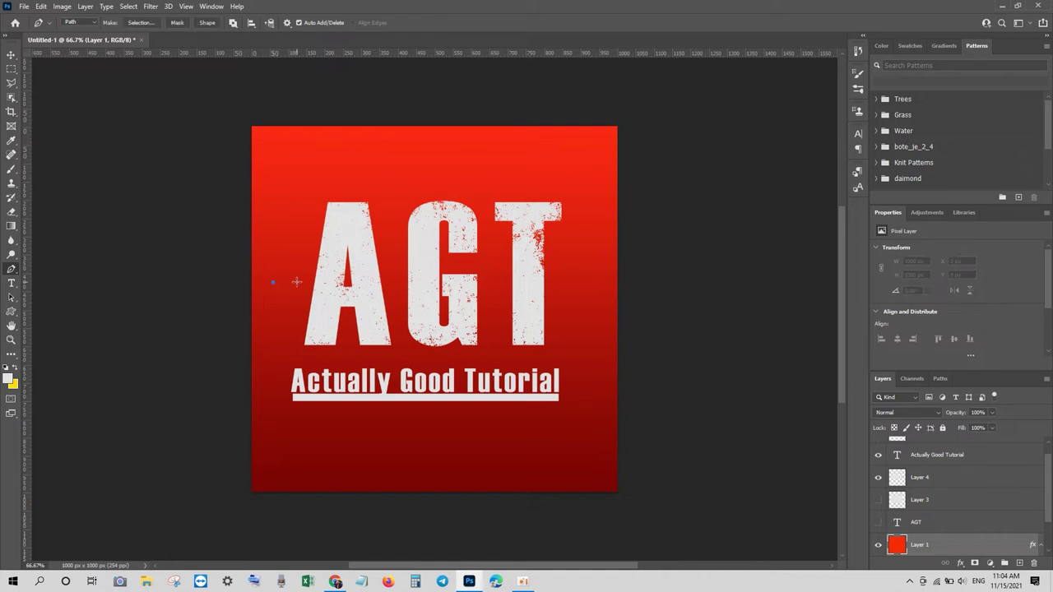
left_click(297, 282)
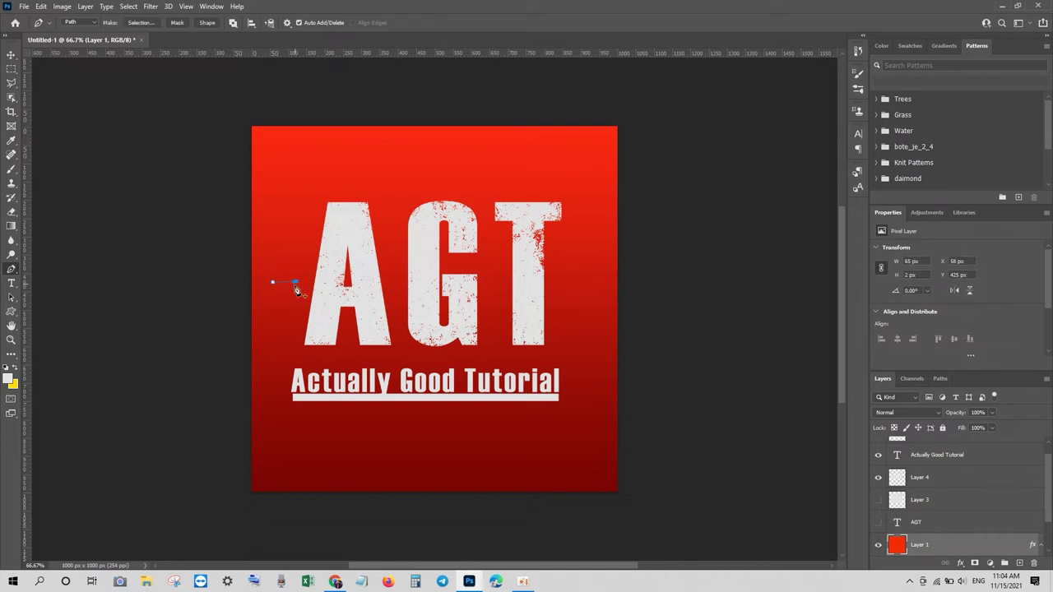
left_click(289, 341)
left_click_drag(283, 349, 283, 349)
left_click(295, 341)
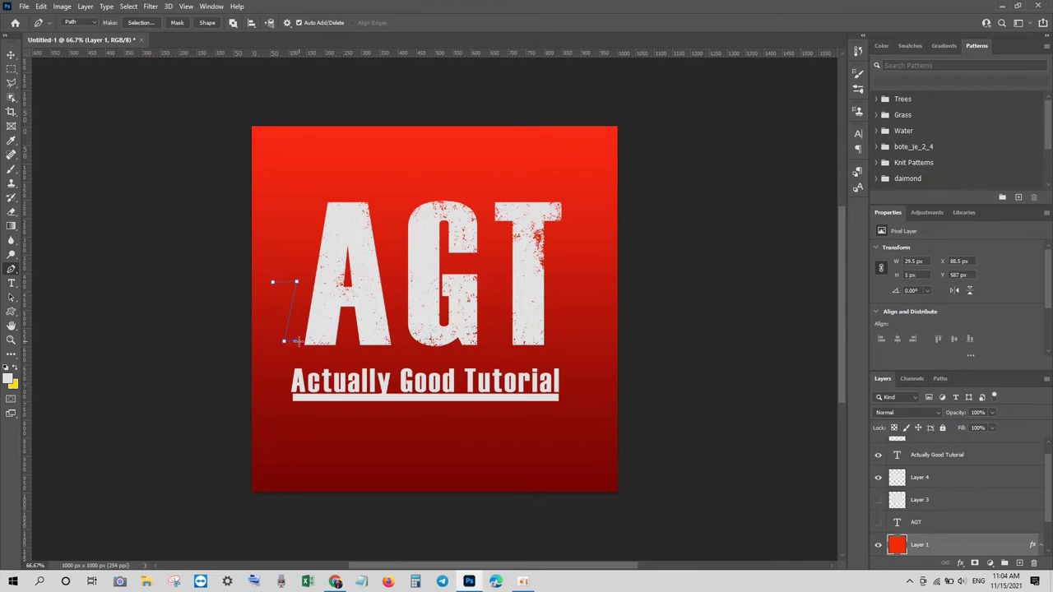
left_click(313, 266)
left_click(276, 265)
left_click(287, 221)
left_click(268, 238)
left_click(261, 281)
key("ctrl+Return")
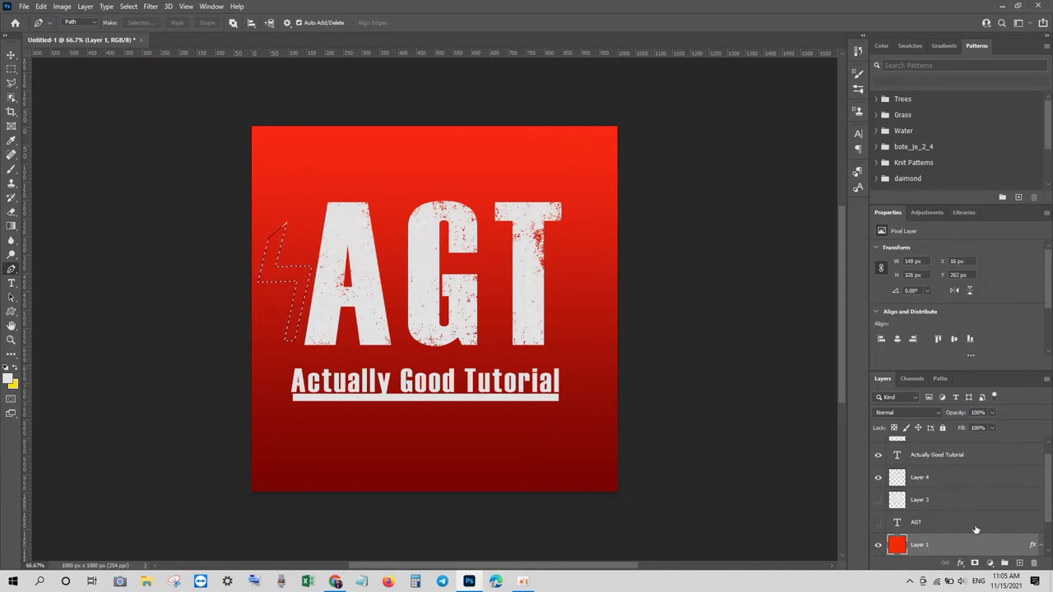
- Fill the lightning bolt selection with the light grey background colour on a new layer and deselect
left_click(1019, 563)
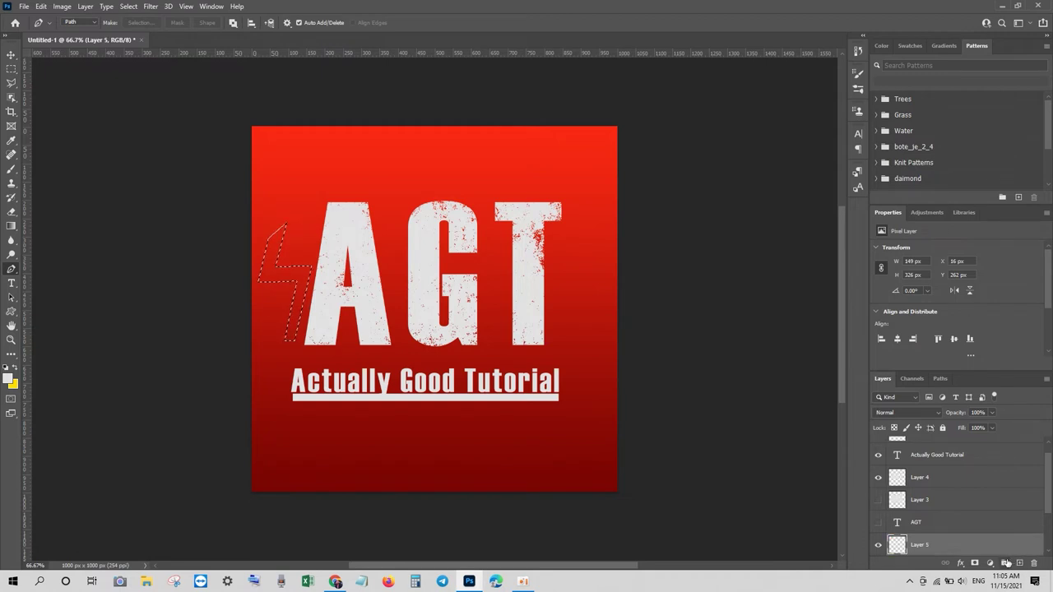
left_click(14, 369)
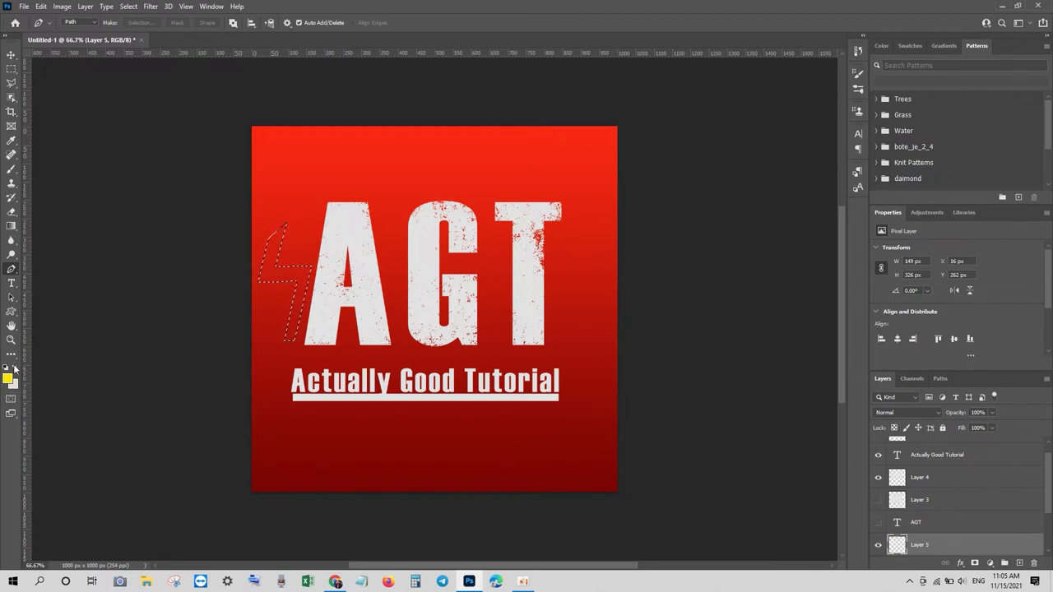
key("ctrl+BackSpace")
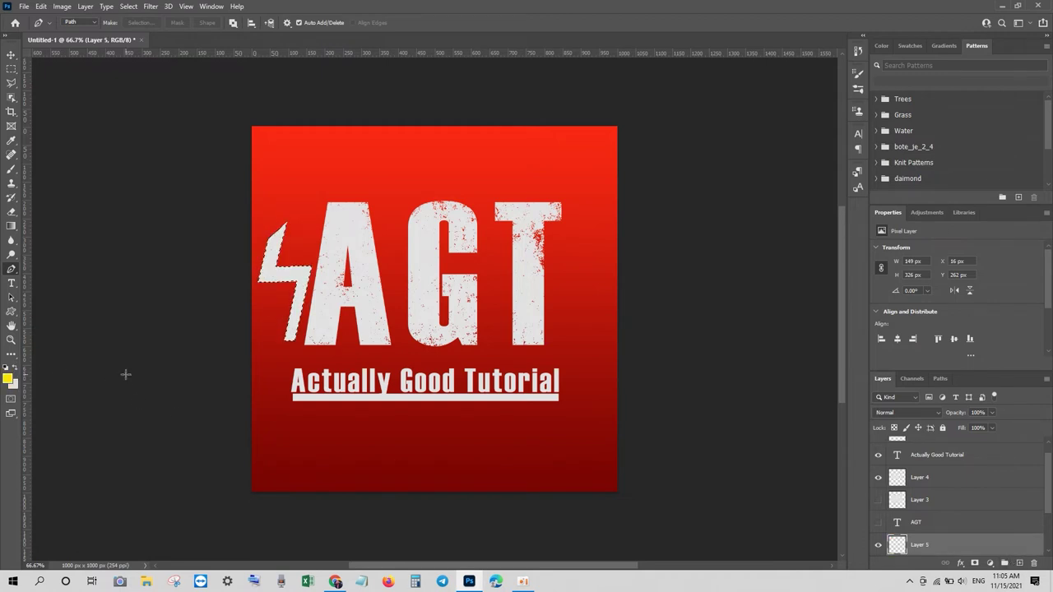
key("ctrl+d")
left_click(8, 52)
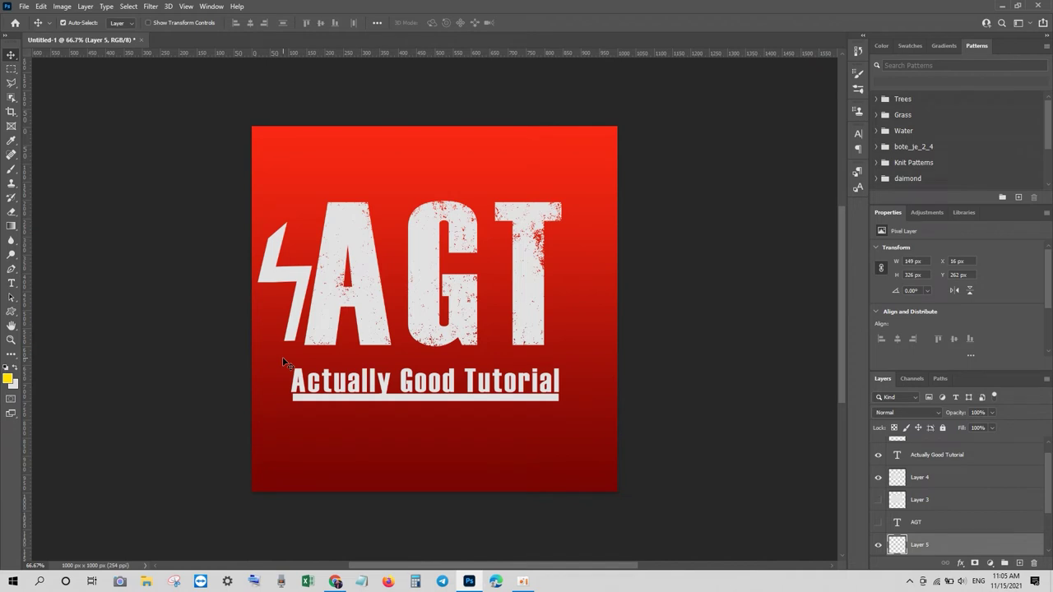
- Rotate the lightning bolt about 3° counterclockwise and nudge it down about 12 px to line up with the base of the AGT letters
key("ctrl+t")
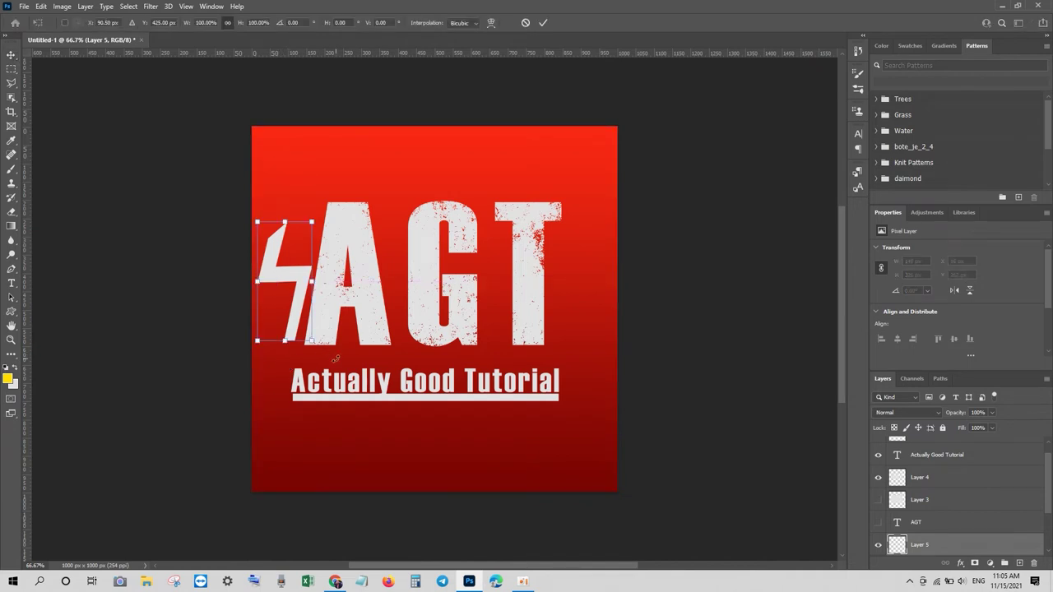
left_click_drag(336, 360, 333, 359)
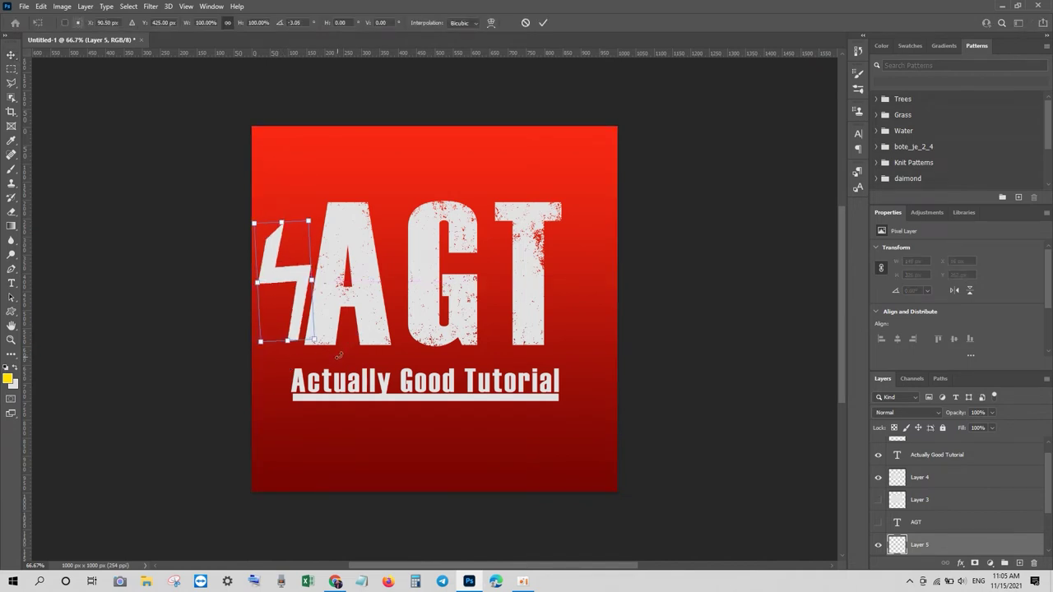
key("Return")
key("Down")
key("Down")
key("Down")
key("Down")
key("Down")
key("Down")
key("Down")
key("Down")
key("Down")
key("Down")
key("Down")
key("Down")
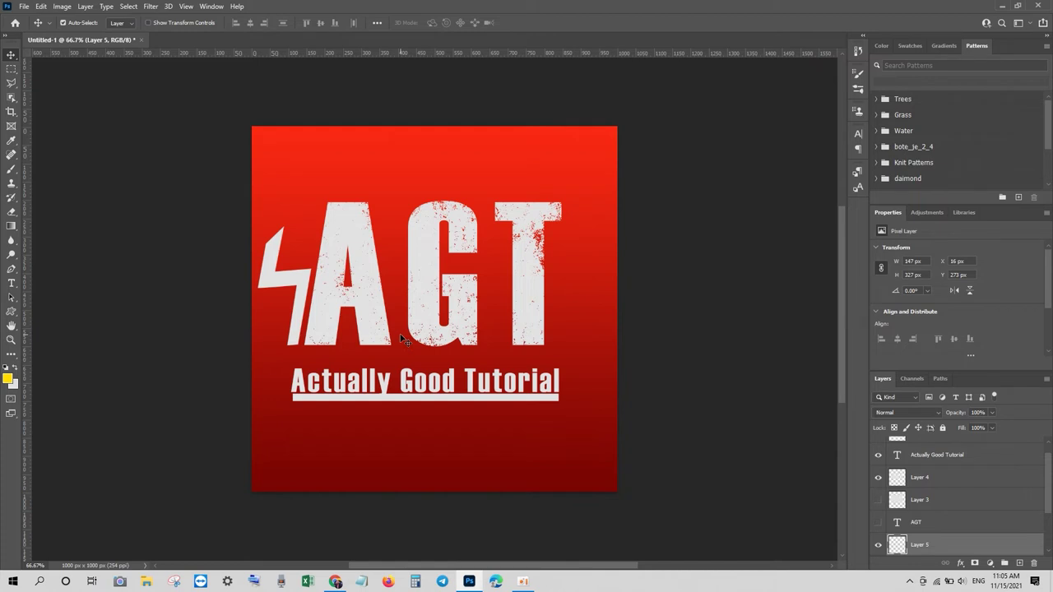
- Duplicate the lightning bolt, flip the copy horizontally and place it just right of the letter T
key("ctrl+j")
key("ctrl+t")
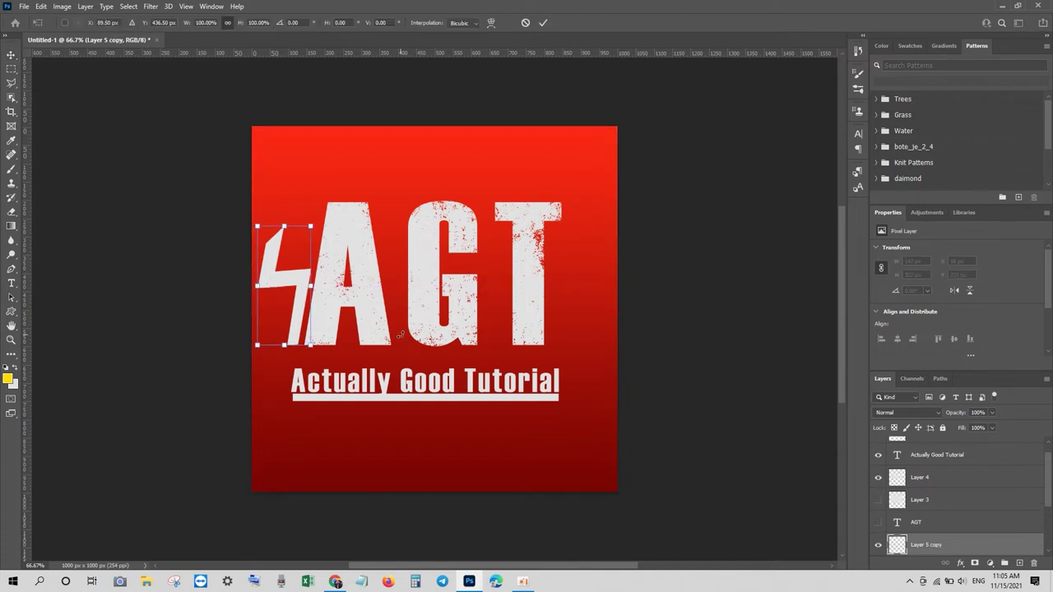
right_click(286, 280)
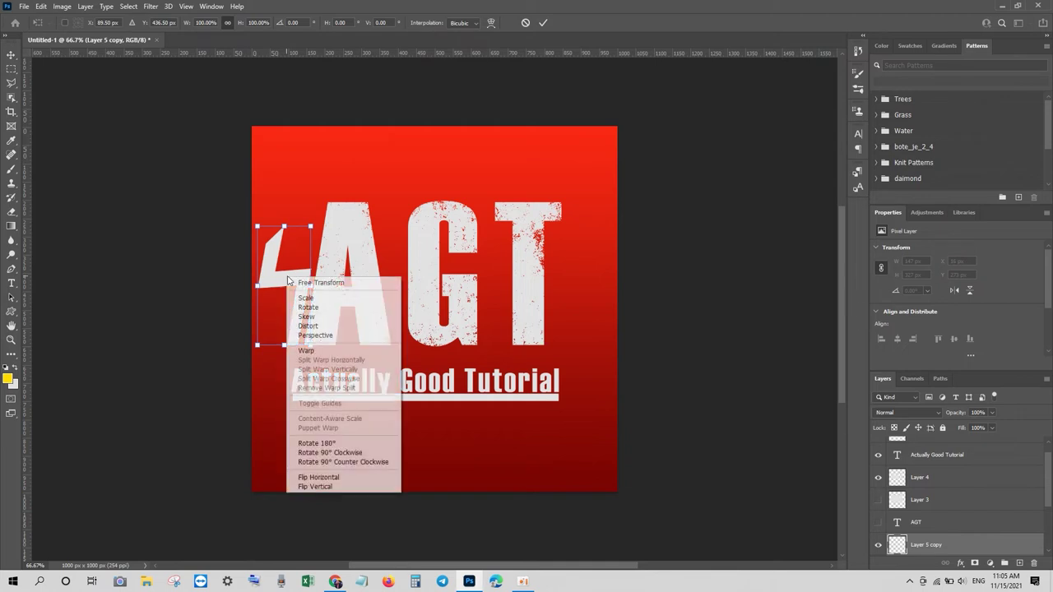
left_click(329, 478)
left_click_drag(297, 284, 575, 312)
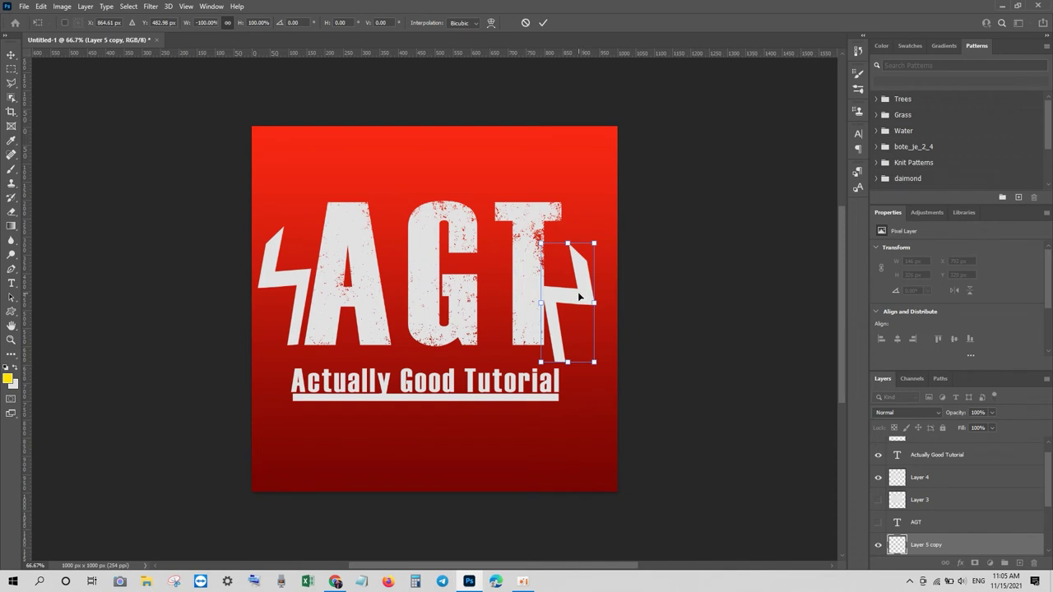
left_click_drag(584, 296, 592, 283)
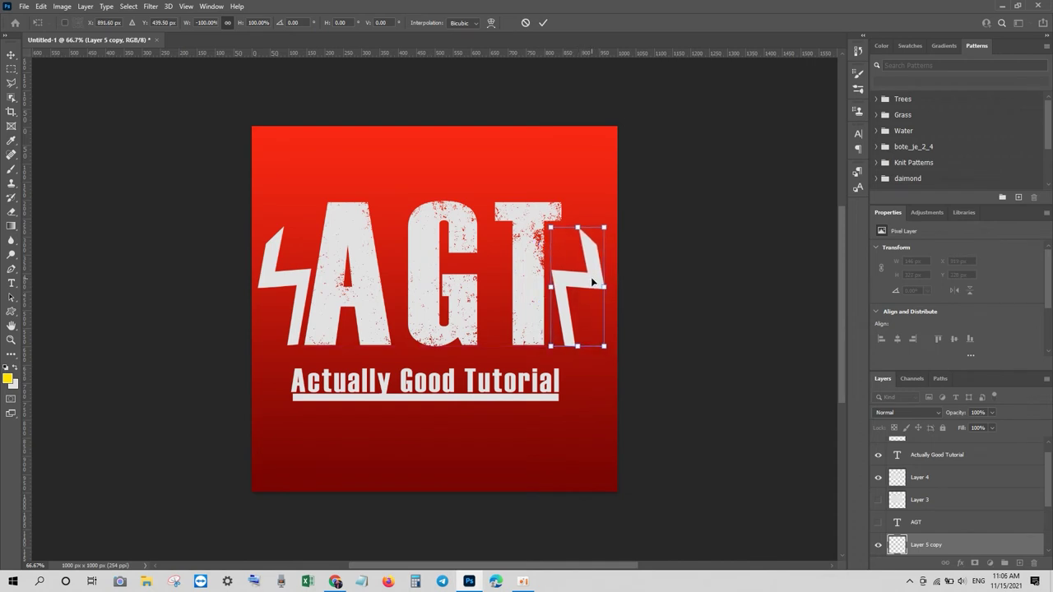
- Flip the bolt copy vertically, tilt it to about 171.8° and lower it beside the base of the T
right_click(583, 291)
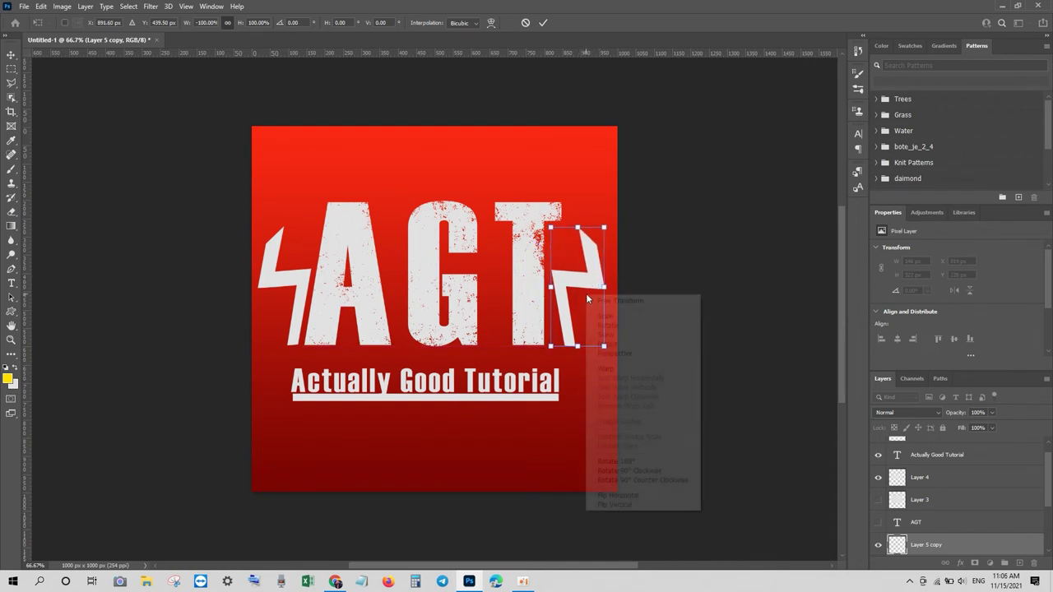
left_click(607, 505)
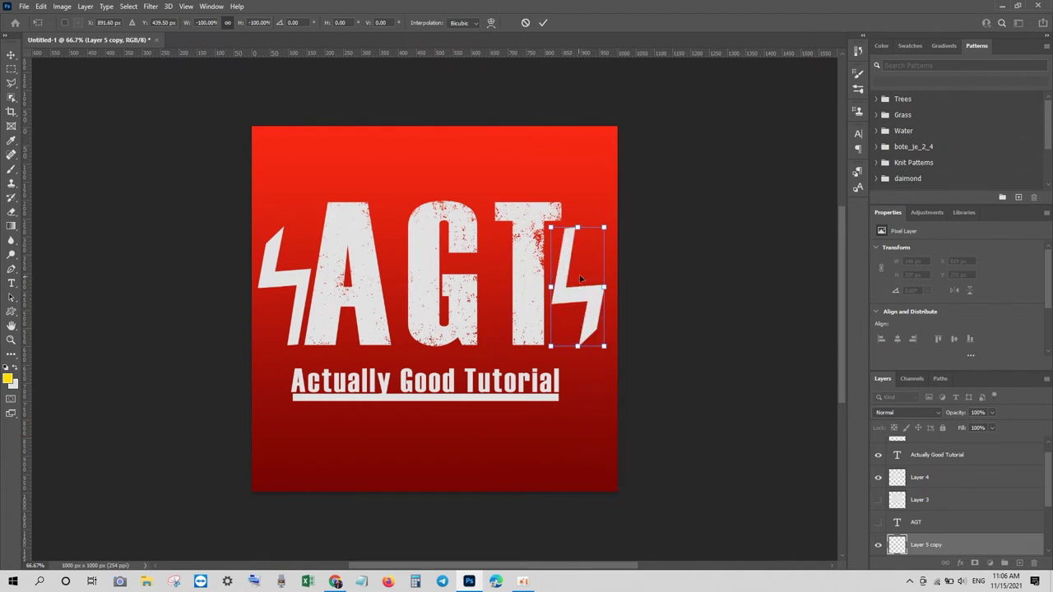
left_click_drag(594, 220, 579, 219)
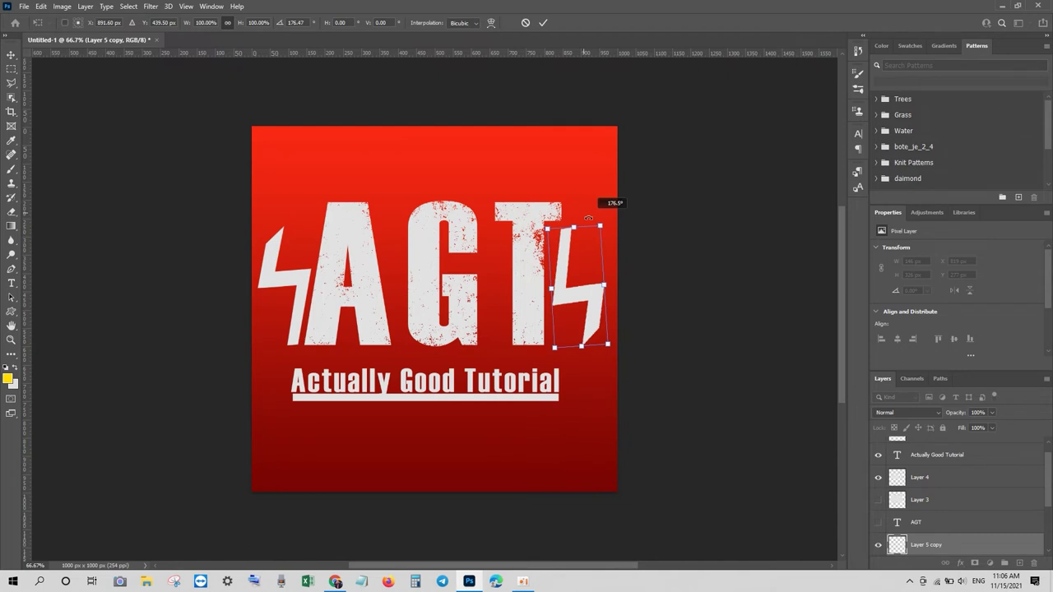
left_click_drag(567, 298, 567, 343)
left_click_drag(587, 254, 581, 252)
left_click_drag(571, 342, 565, 338)
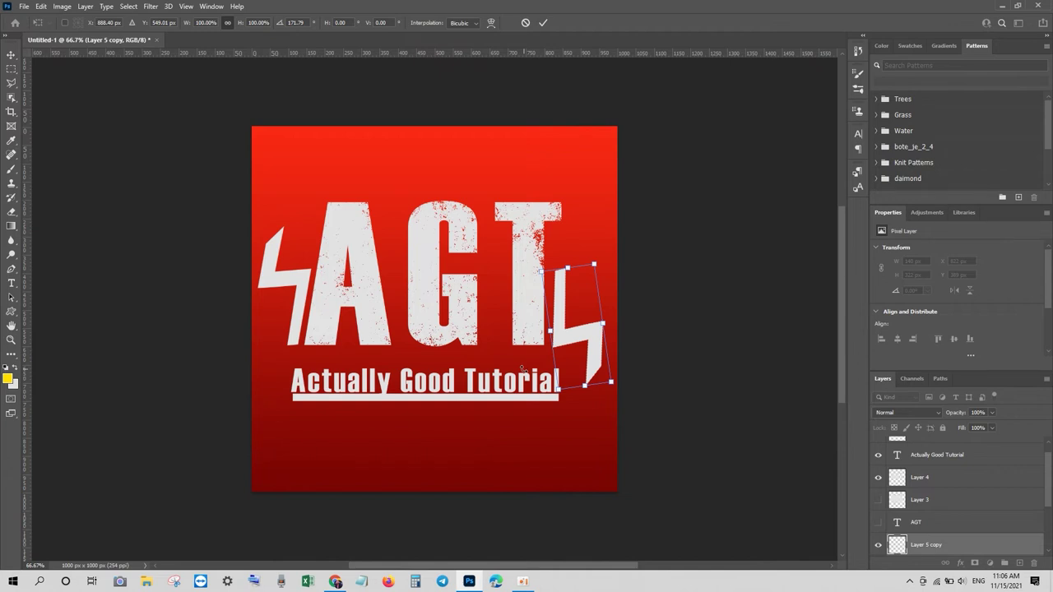
key("Return")
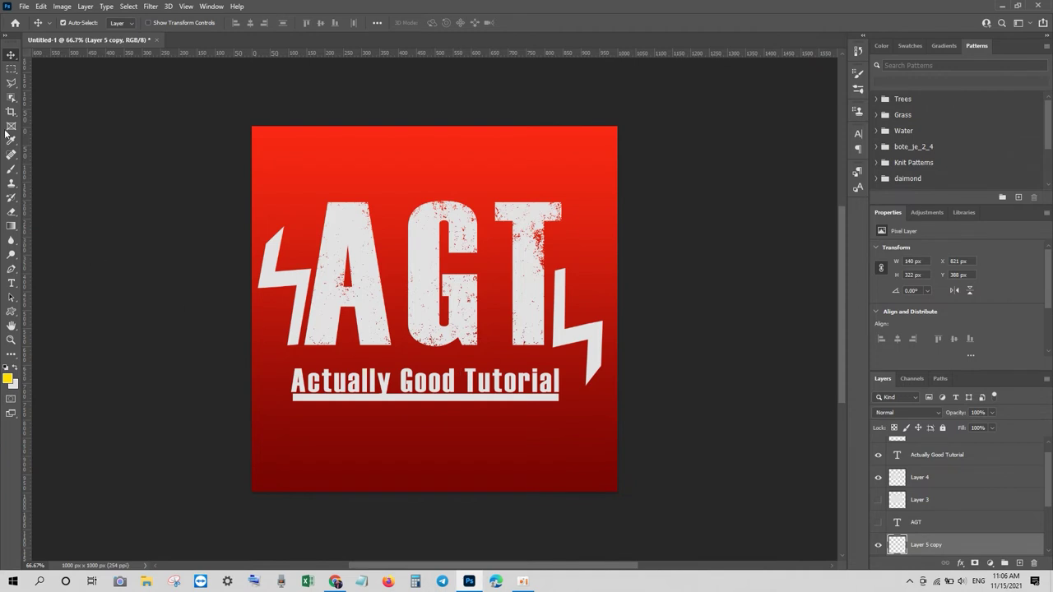
- Cut off the lower tip of the right bolt along a diagonal with a Polygonal Lasso selection, then deselect
left_click(10, 84)
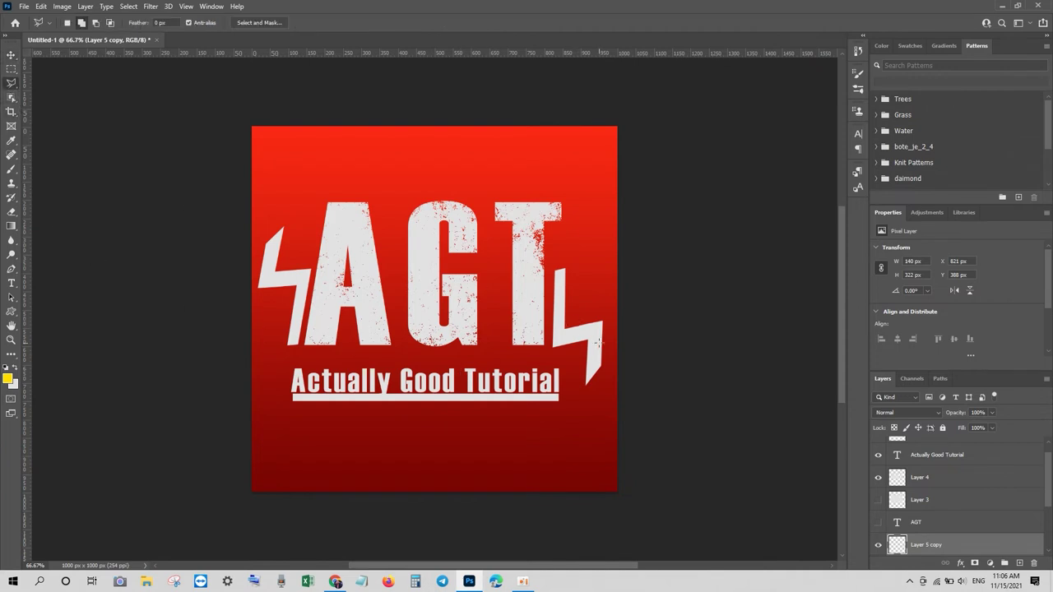
left_click(574, 357)
left_click(615, 303)
left_click(604, 390)
left_click(580, 406)
left_click(579, 362)
key("Delete")
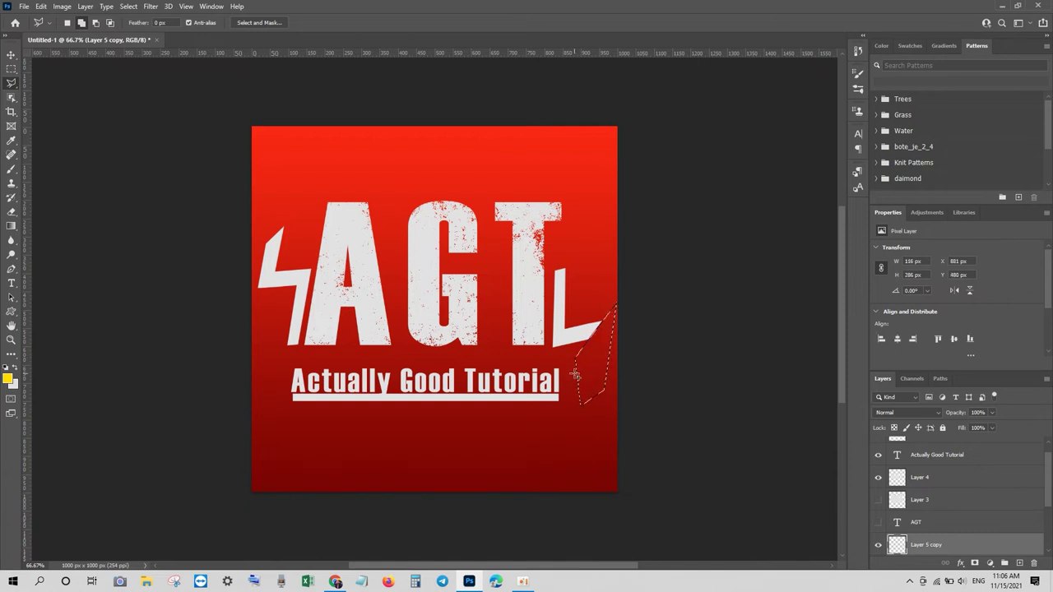
key("ctrl+d")
left_click(12, 54)
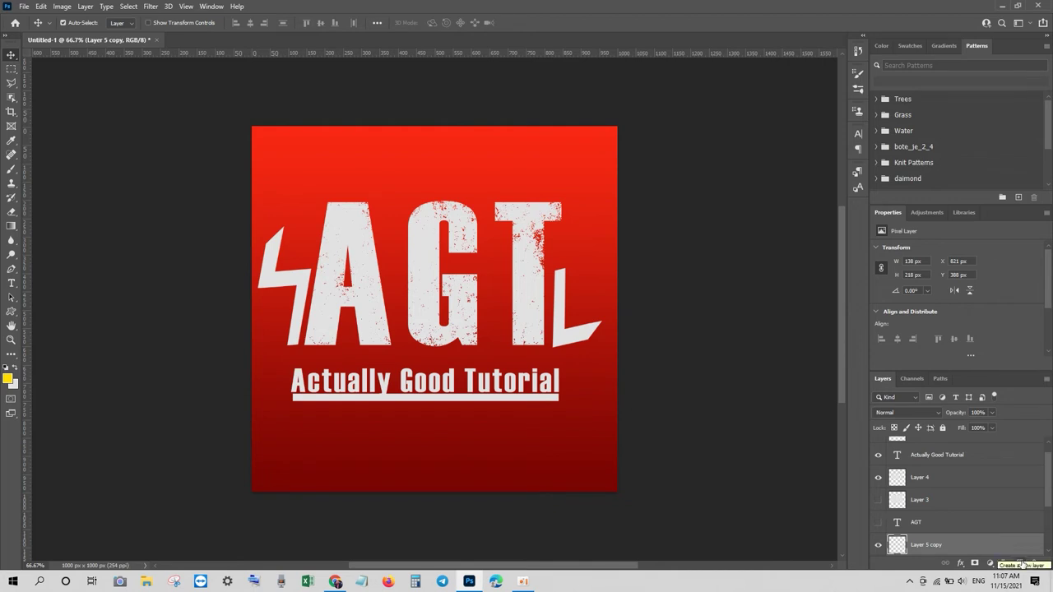
- On a new layer, outline a thin chevron about 417 px wide from the canvas's left corners to between A and G with the Pen tool, as a selection
left_click(1020, 564)
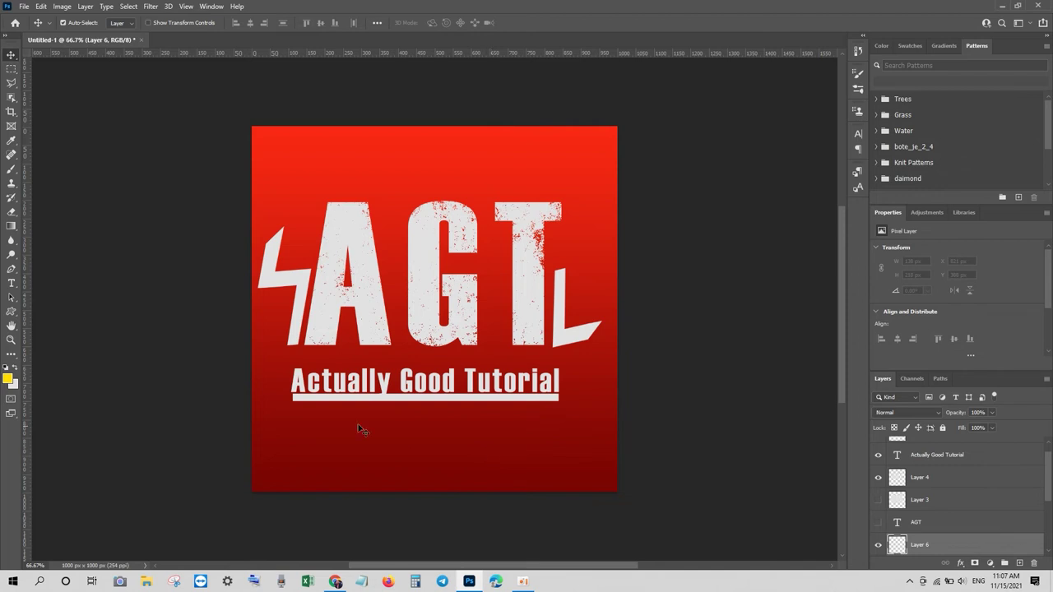
left_click(12, 271)
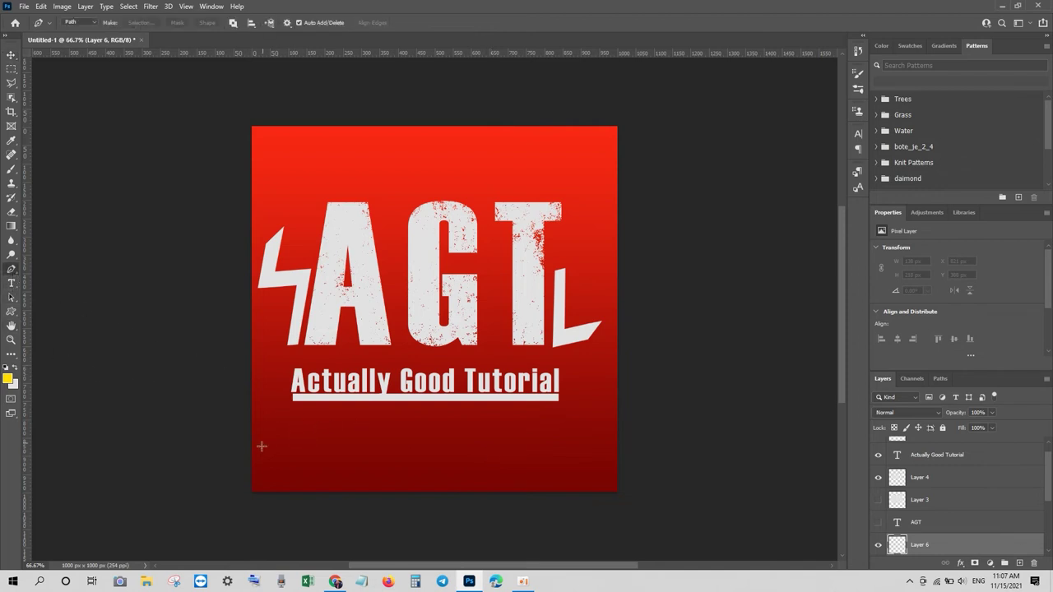
left_click(253, 488)
left_click(391, 314)
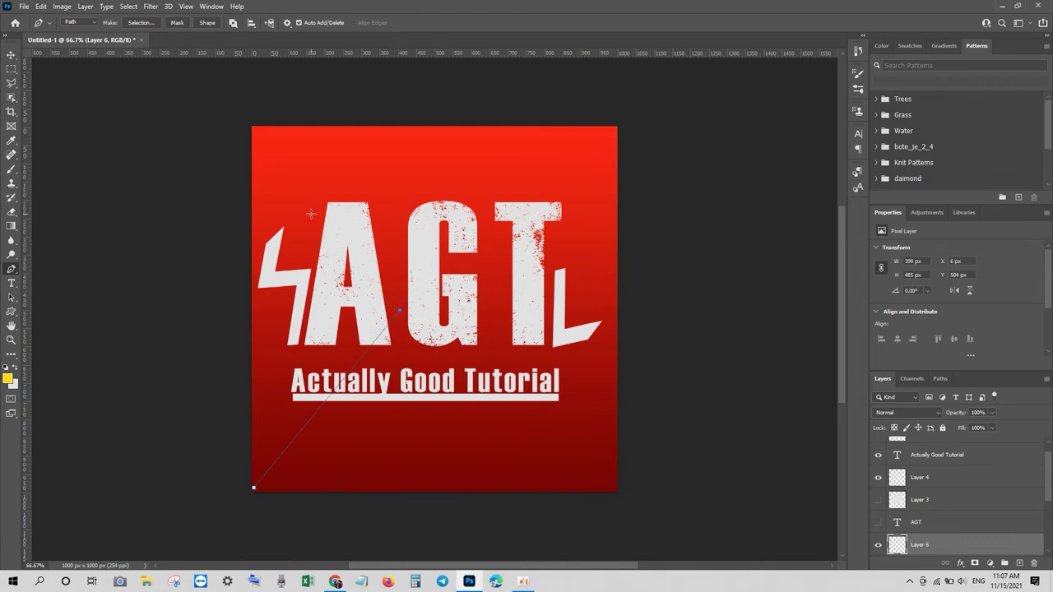
left_click(254, 131)
left_click(254, 130)
left_click(401, 310)
left_click(254, 488)
key("ctrl+Return")
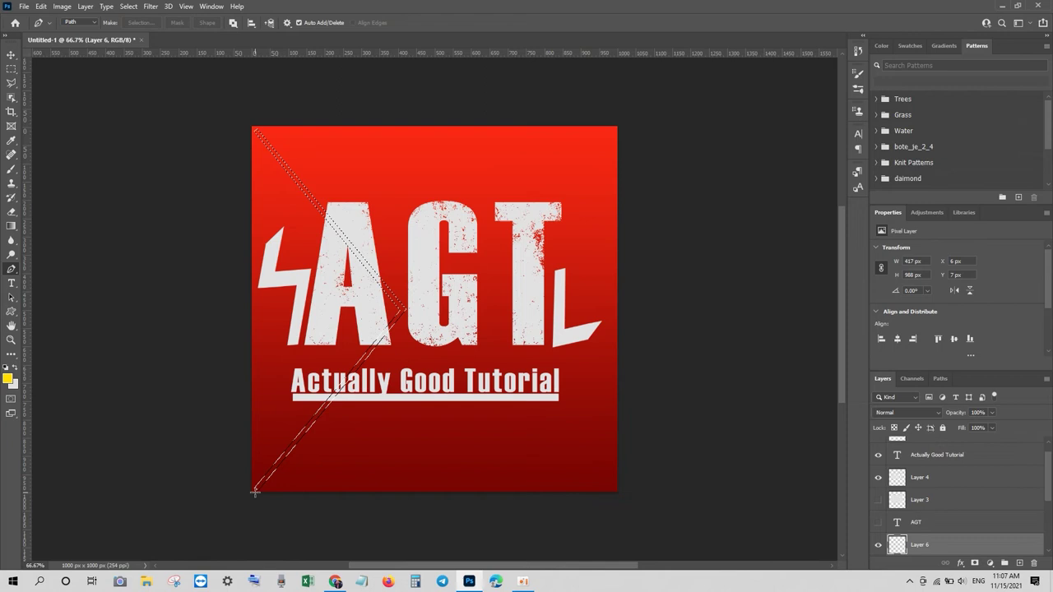
- Fill the thin chevron selection with the light grey background colour on another new layer and deselect
left_click(1018, 563)
key("ctrl+BackSpace")
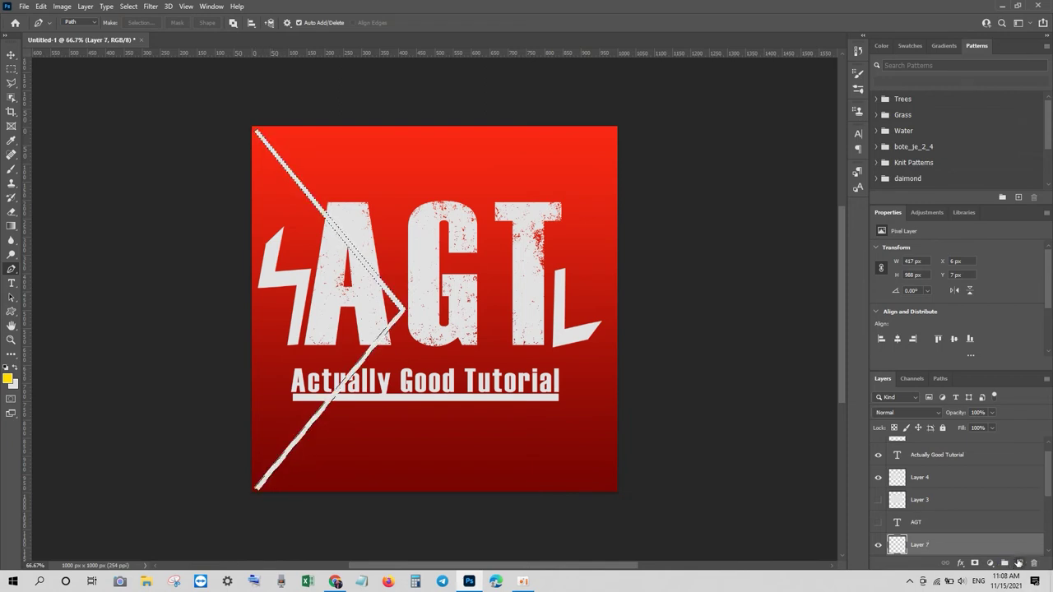
key("ctrl+d")
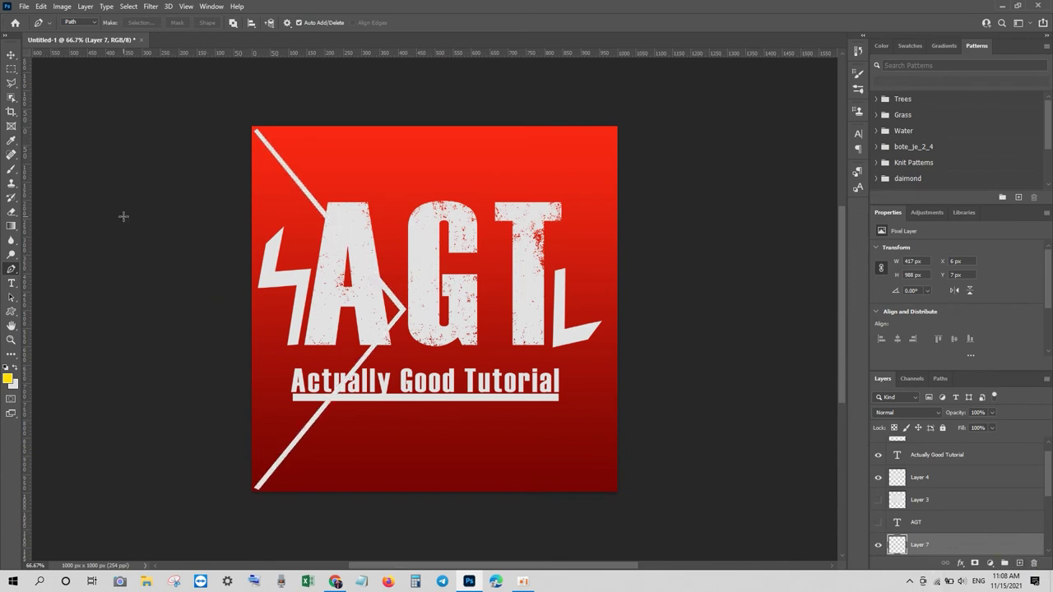
left_click(12, 56)
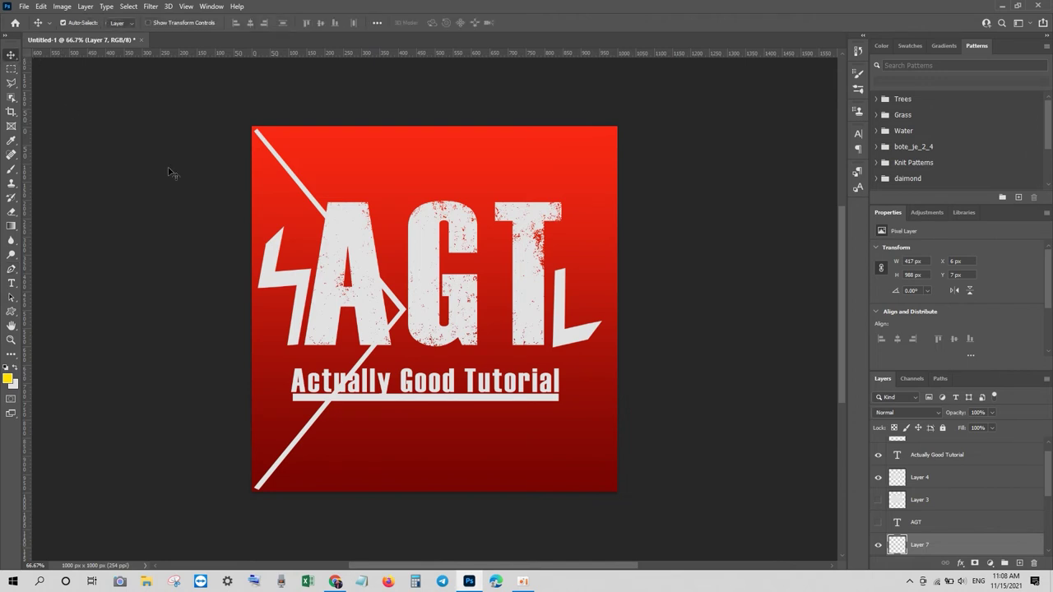
- Load the thin chevron's outline as a selection and set the background colour to dark grey #575757
left_click(897, 547, "ctrl")
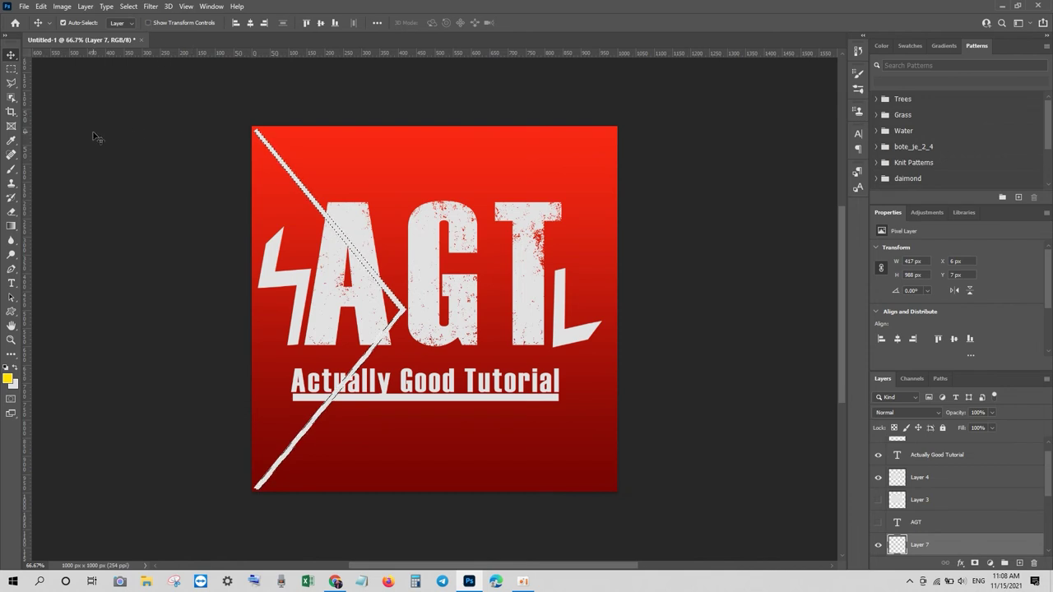
left_click(14, 385)
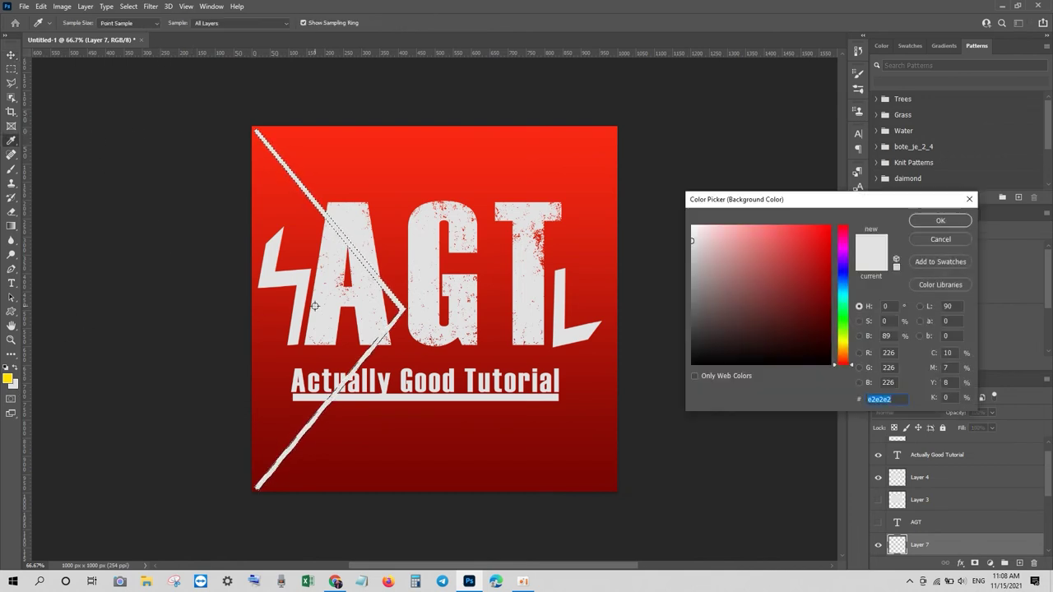
left_click(695, 329)
left_click_drag(695, 329, 690, 316)
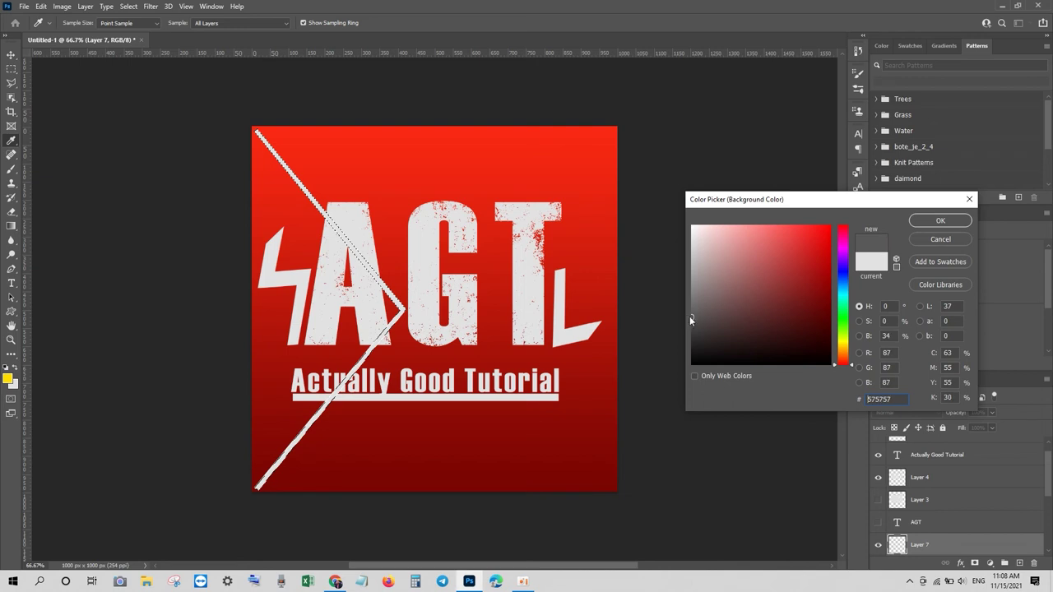
left_click(924, 222)
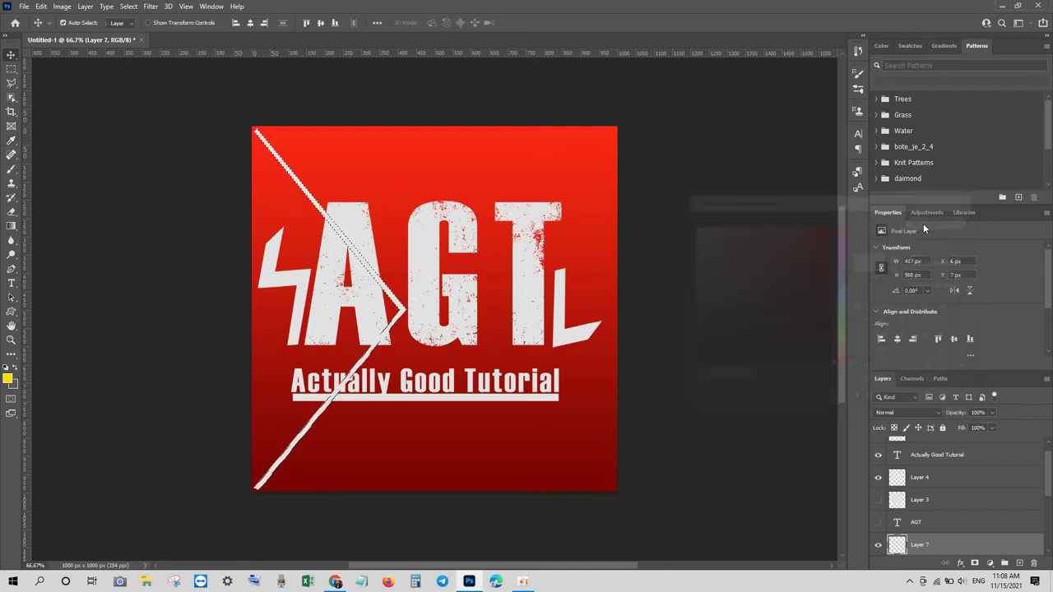
- Apply a Gradient Overlay with the Black, White preset from Basics to the thin chevron layer, then deselect
left_click(960, 564)
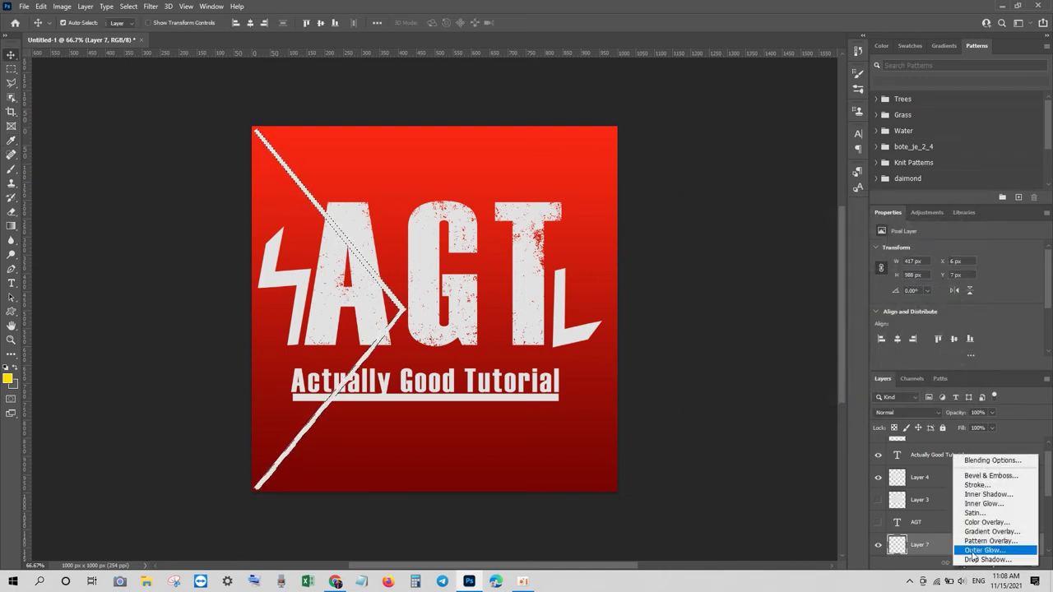
left_click(985, 533)
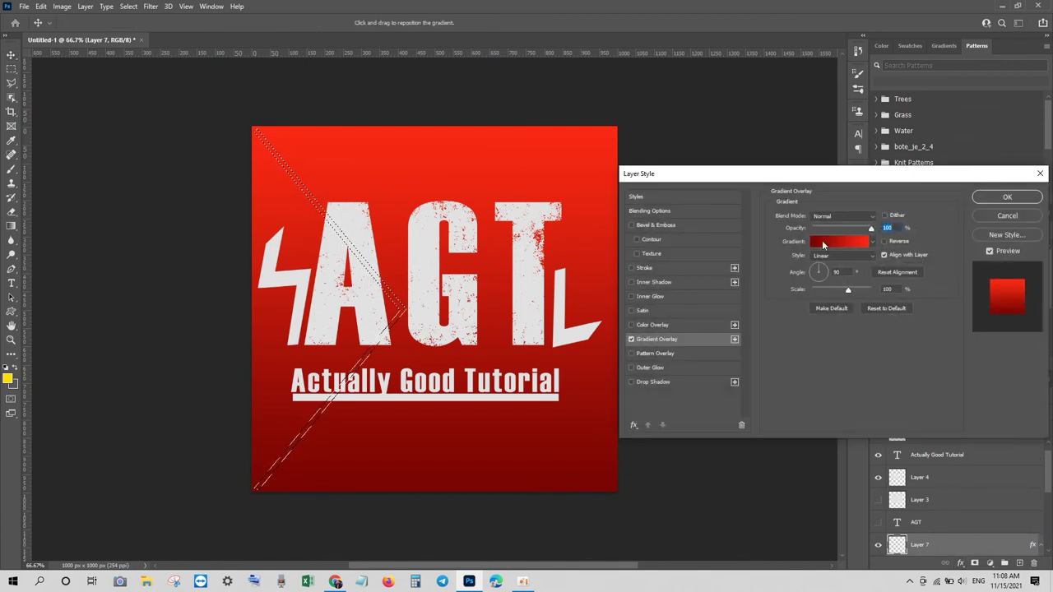
left_click(824, 244)
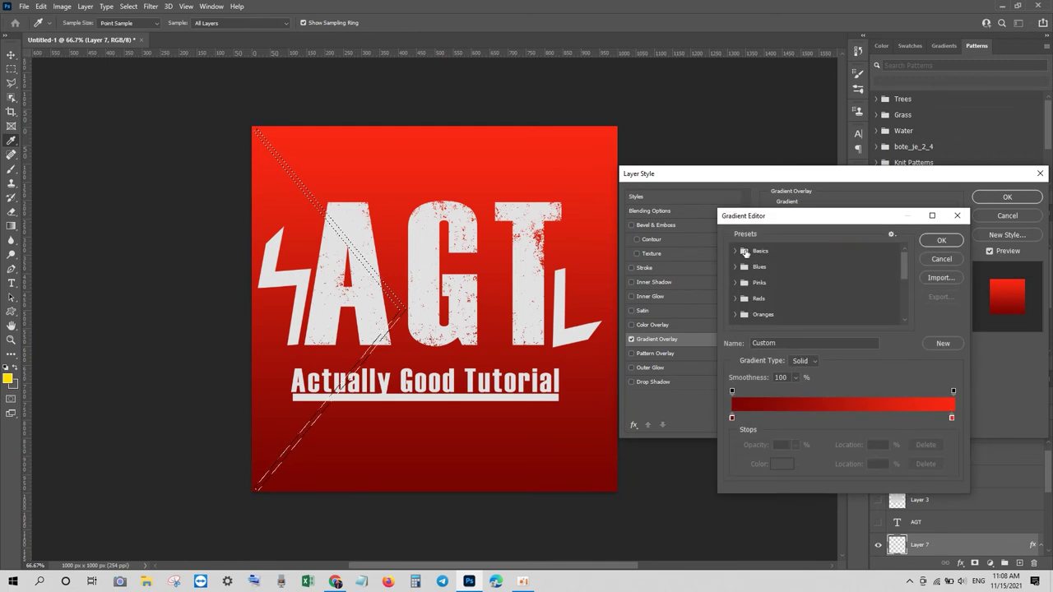
left_click(784, 268)
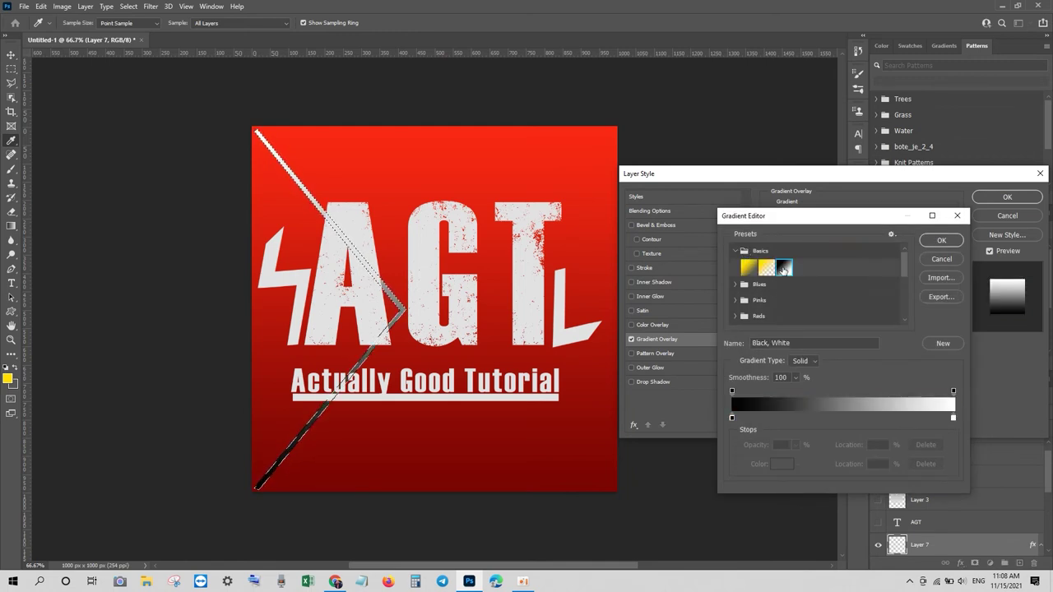
left_click(941, 241)
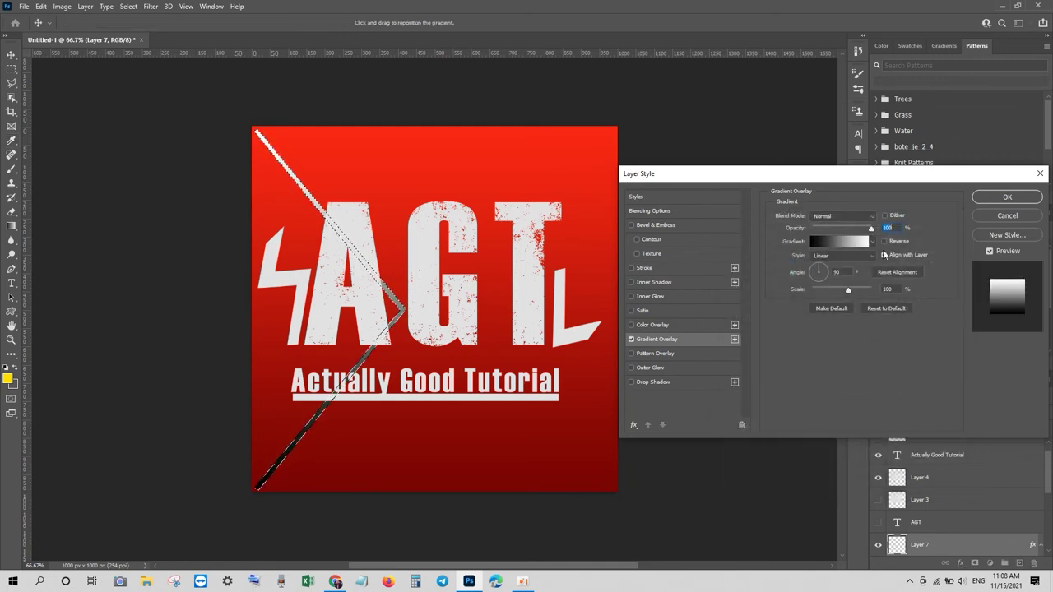
left_click(984, 202)
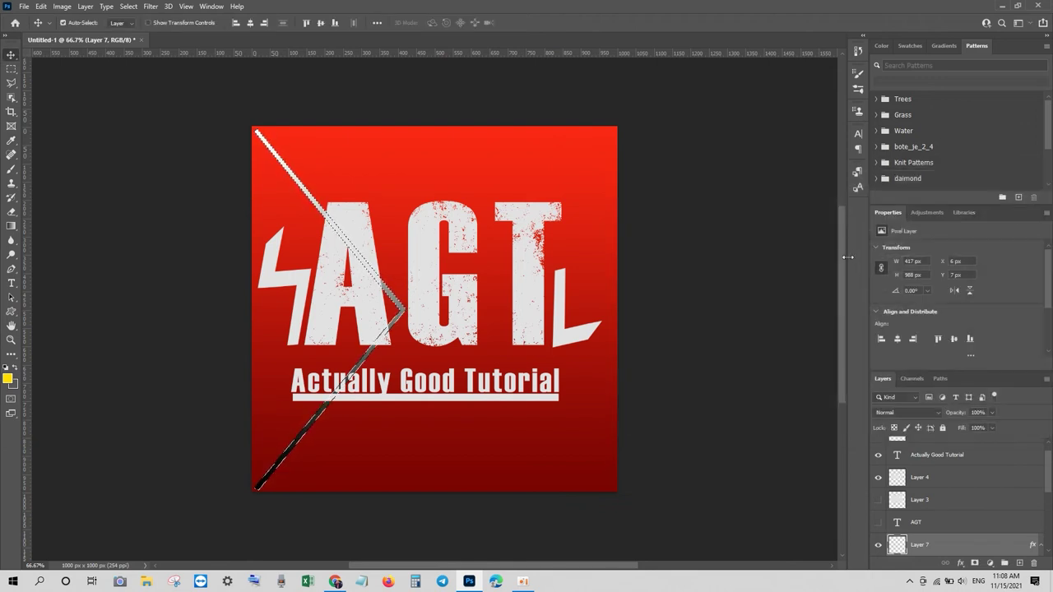
key("ctrl+d")
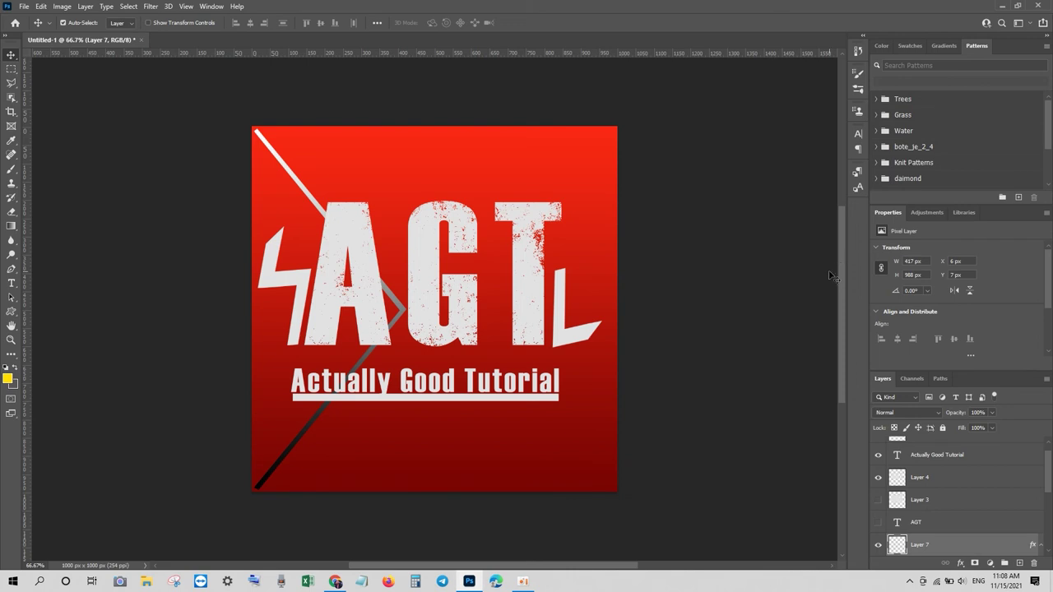
- Add a Drop Shadow to the thin chevron with 79% opacity, 3 px distance and 2 px size
left_click(960, 563)
left_click(979, 555)
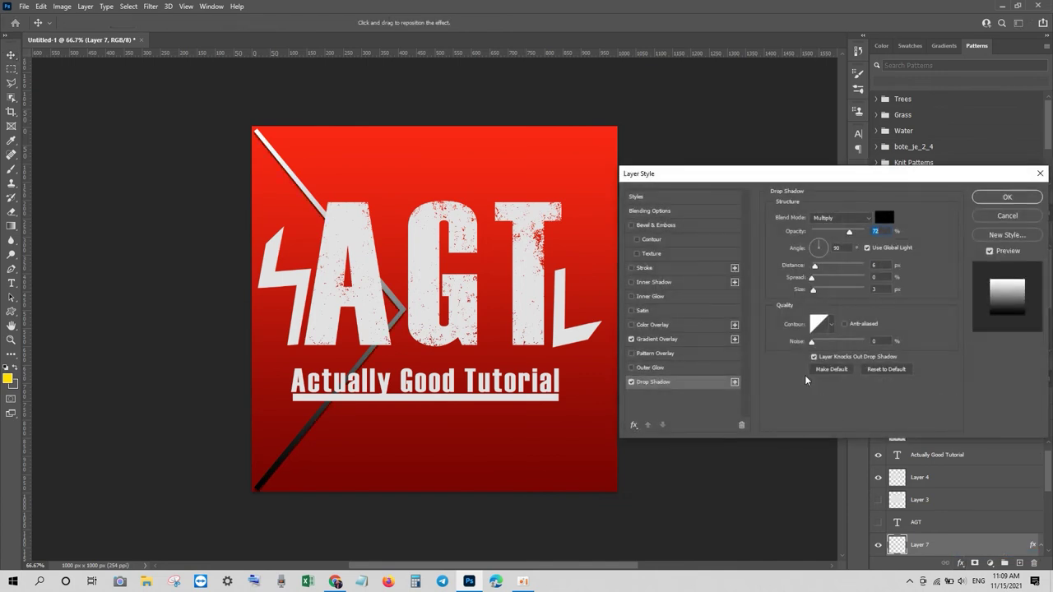
left_click(879, 264)
type("3")
key("Tab")
key("Tab")
type("2")
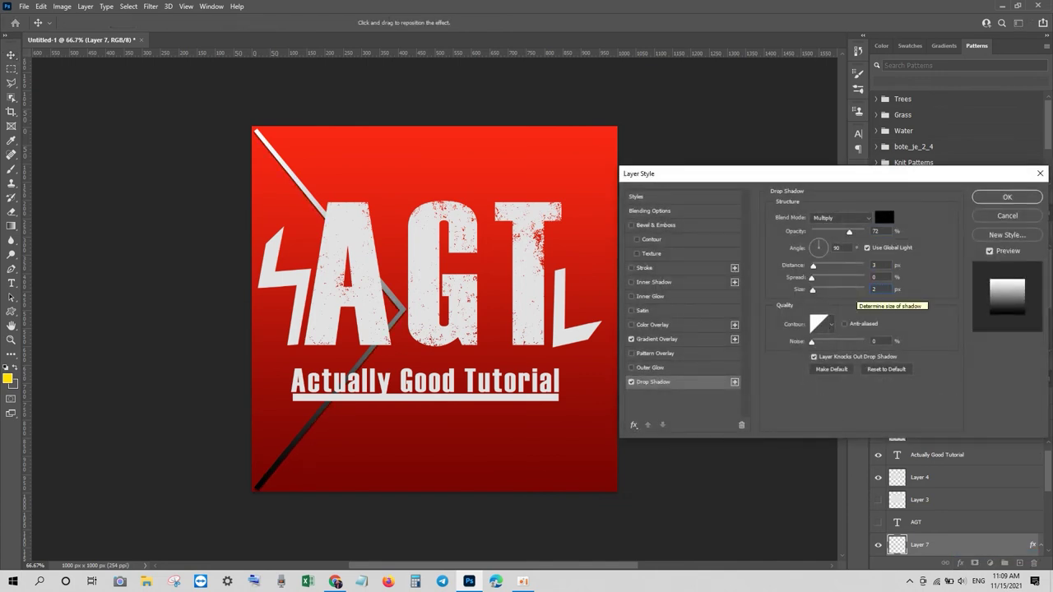
left_click_drag(850, 234, 855, 235)
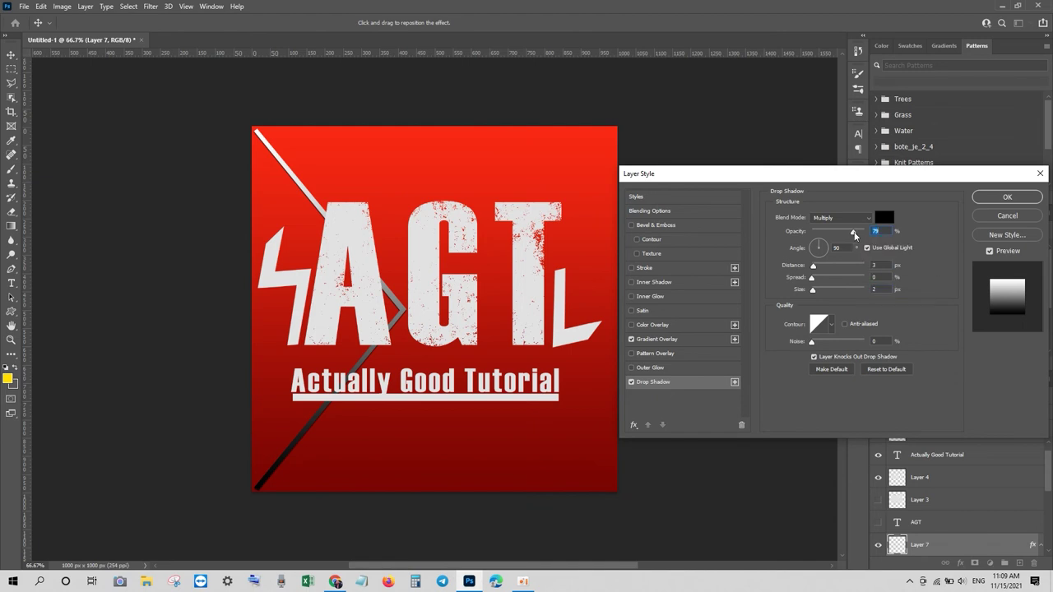
left_click(993, 199)
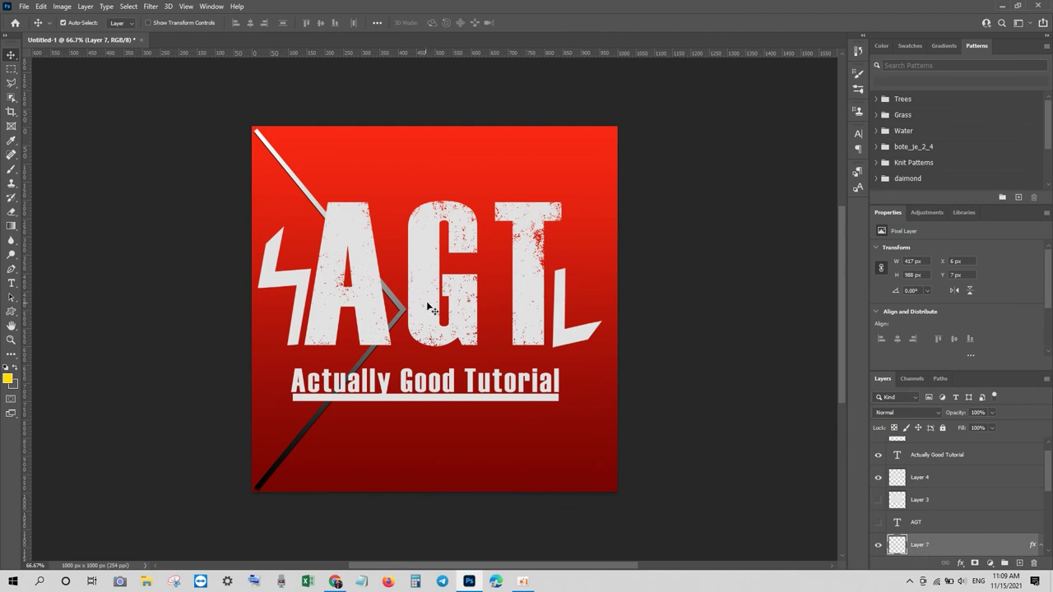
- Add a Drop Shadow to the distressed AGT lettering with Normal blend mode, 53% opacity and a 68° angle
left_click(358, 238)
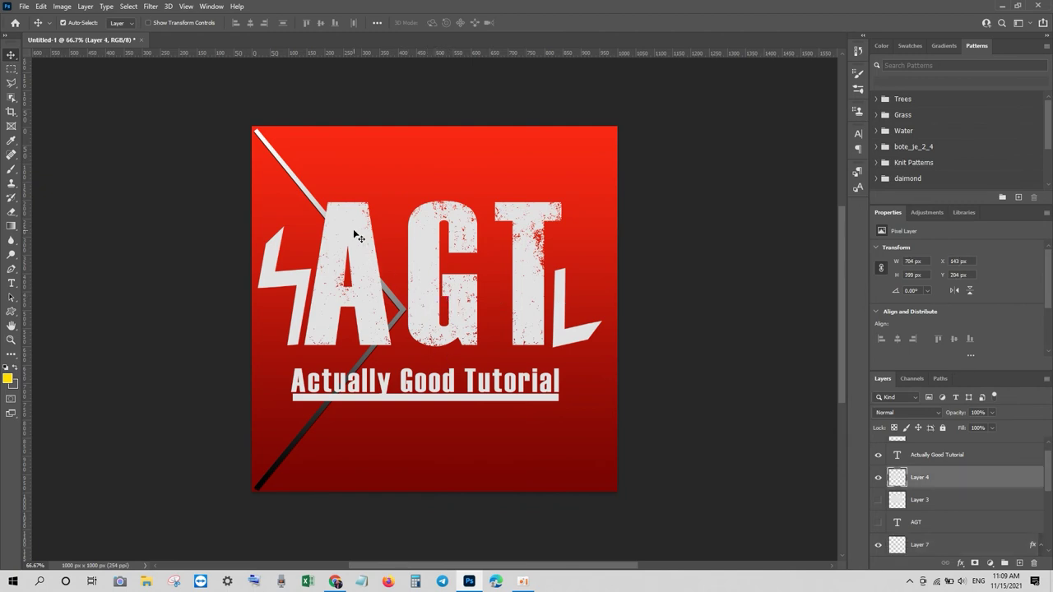
left_click(960, 563)
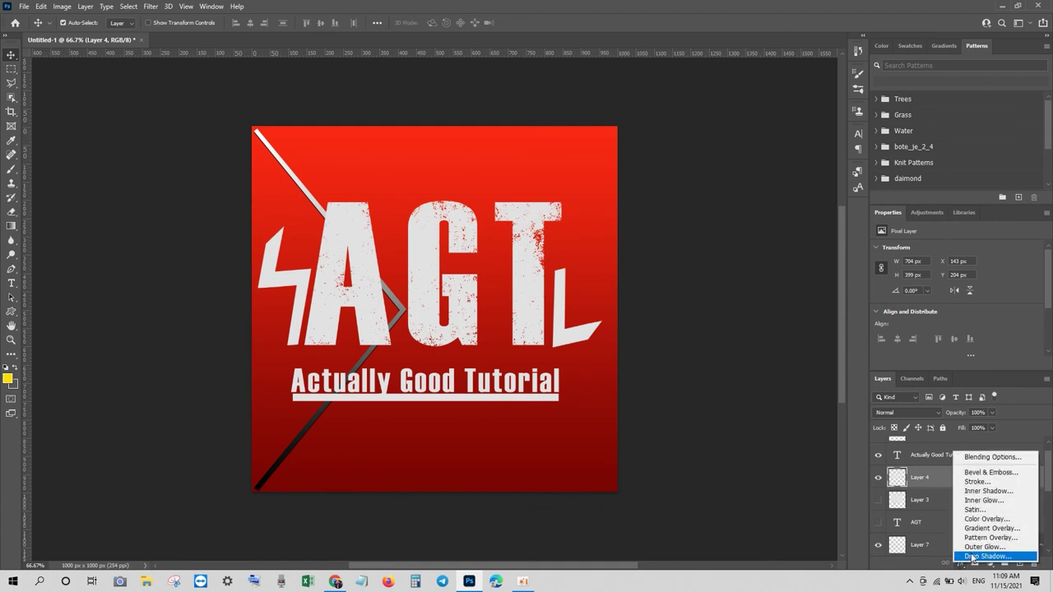
left_click(972, 557)
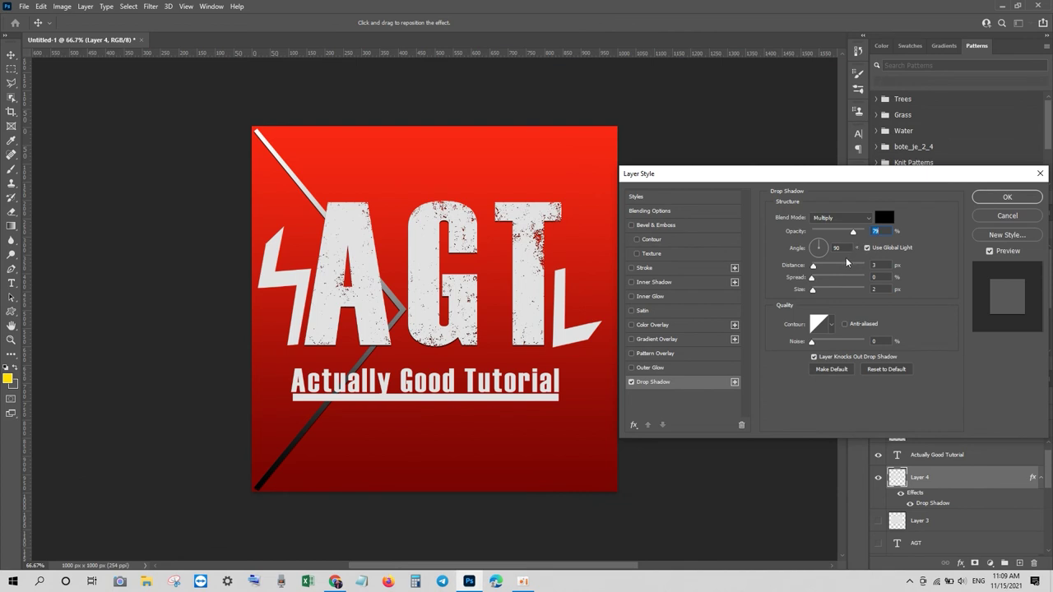
mouse_move(854, 233)
left_mouse_down()
mouse_move(818, 231)
mouse_move(836, 230)
left_mouse_up()
left_click(835, 228)
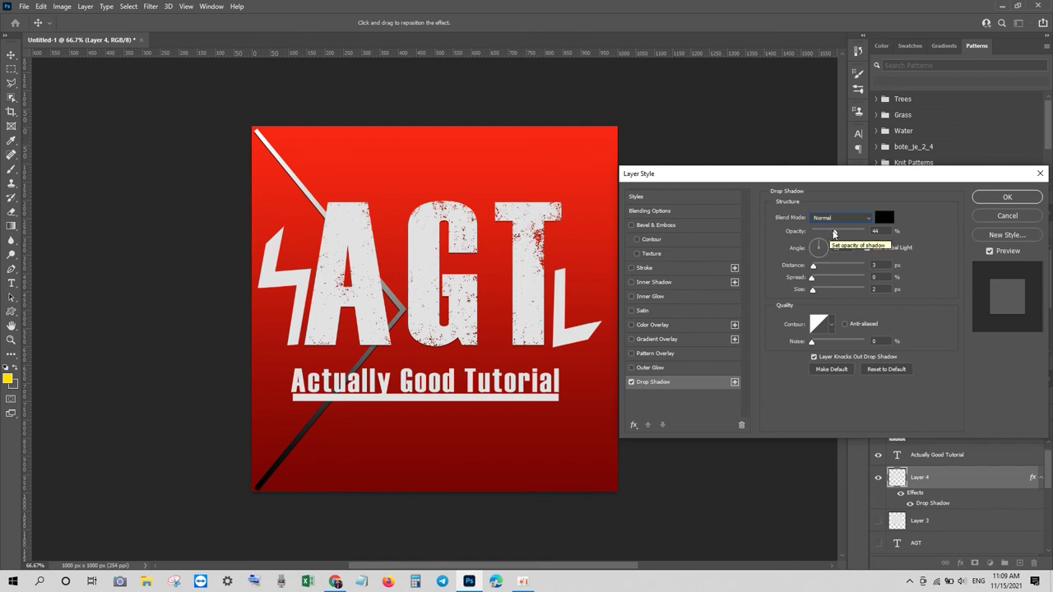
mouse_move(834, 233)
left_mouse_down()
mouse_move(862, 232)
mouse_move(840, 231)
left_mouse_up()
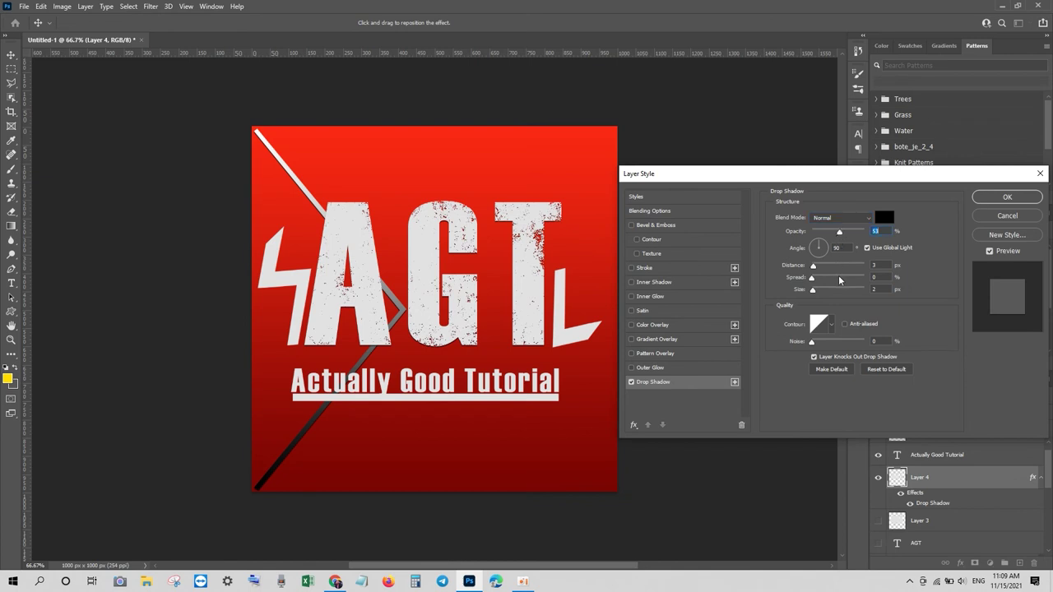
left_click(822, 243)
left_click(987, 203)
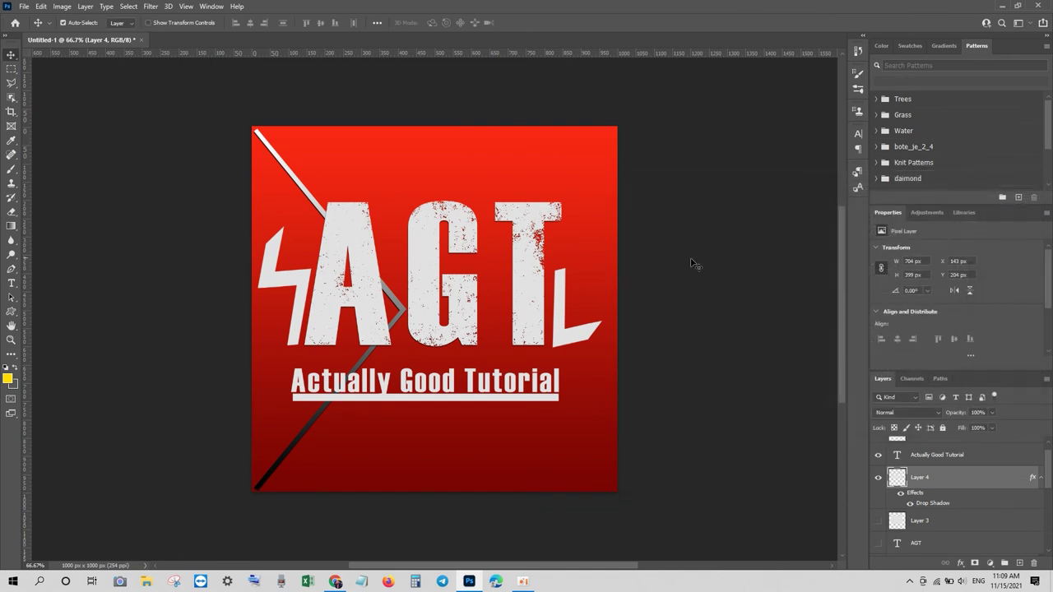
- Apply a Gradient Overlay to the left bolt, changing the gradient's black stop to a medium-dark grey that fades to white
left_click(277, 282)
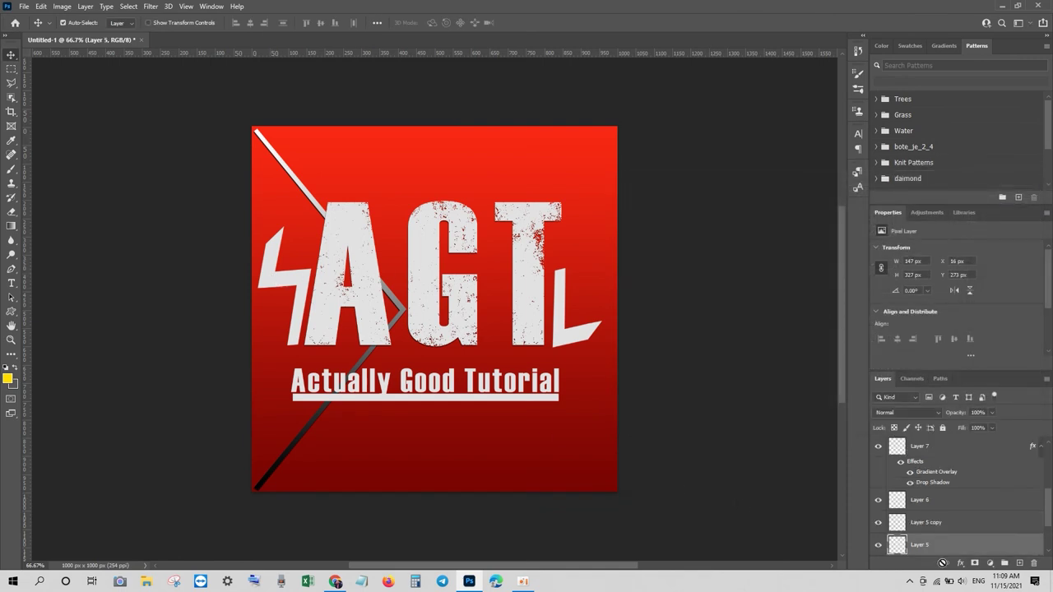
left_click(960, 563)
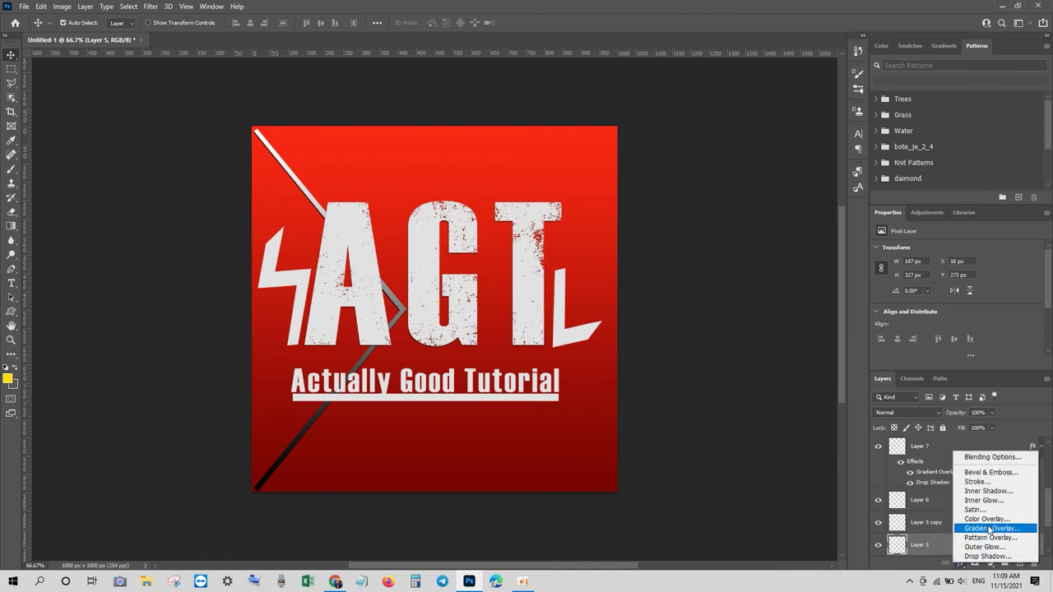
left_click(990, 529)
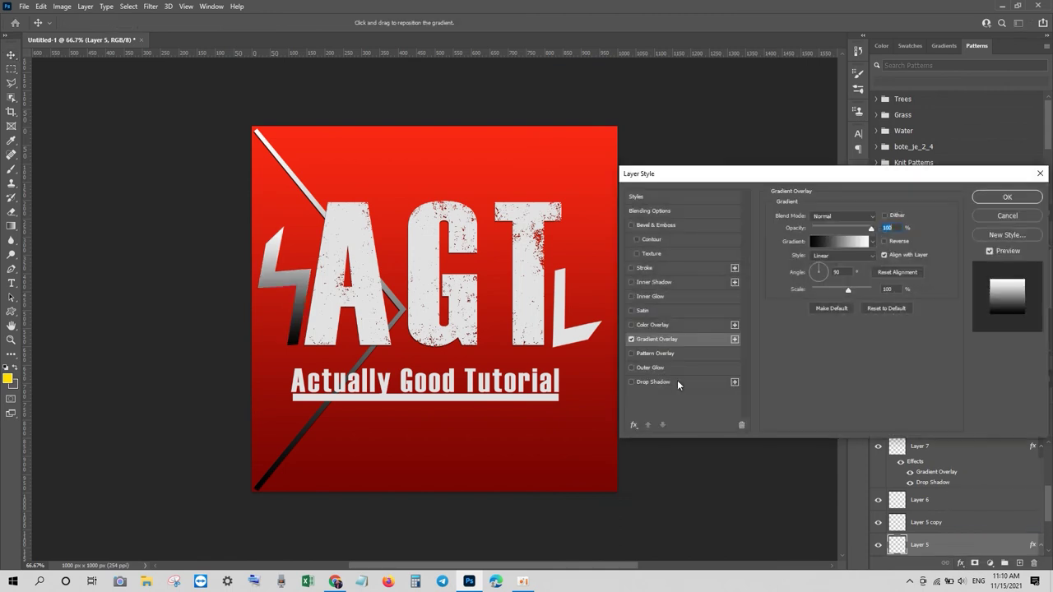
left_click(841, 242)
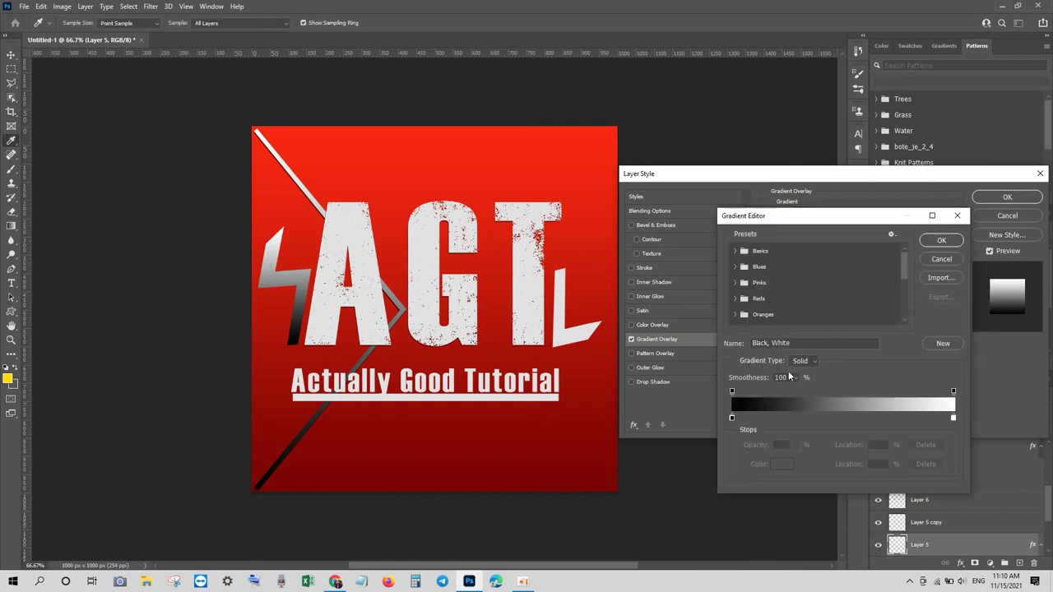
left_click(732, 418)
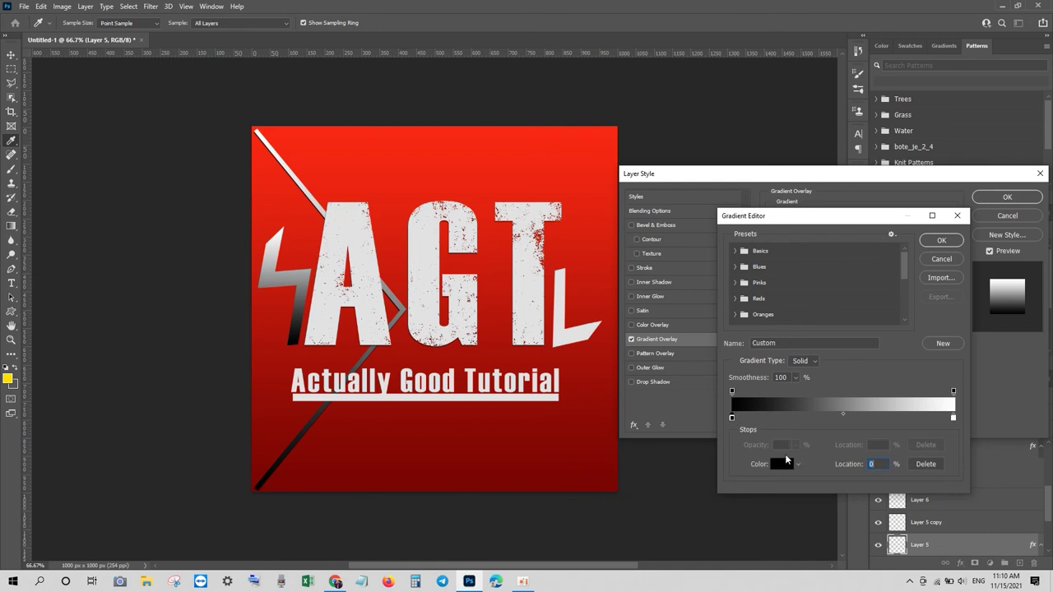
left_click(781, 463)
mouse_move(709, 275)
left_mouse_down()
mouse_move(693, 280)
mouse_move(692, 310)
left_mouse_up()
left_click(940, 220)
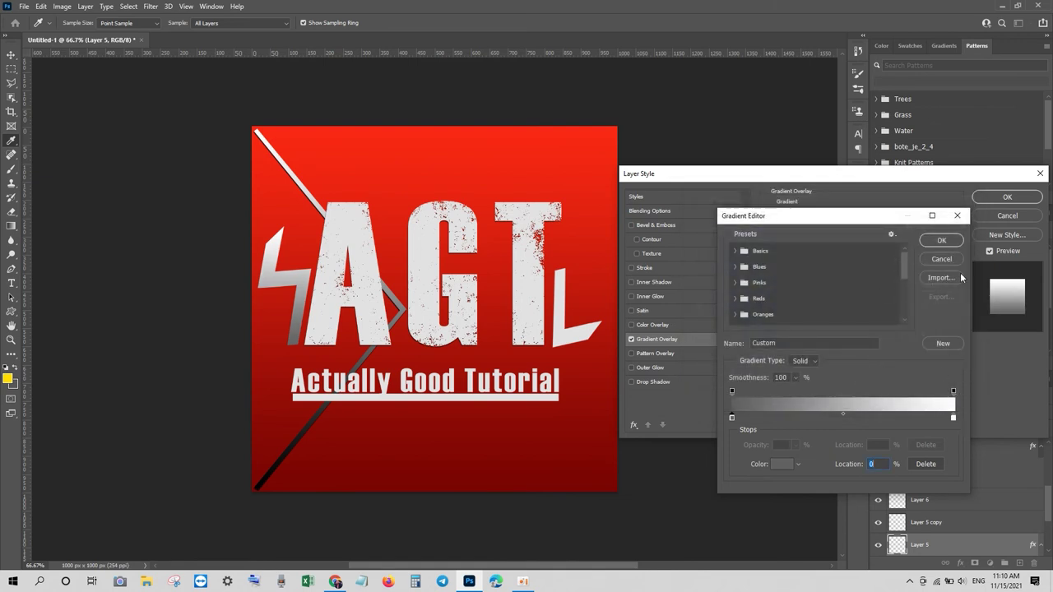
left_click(948, 240)
left_click(989, 198)
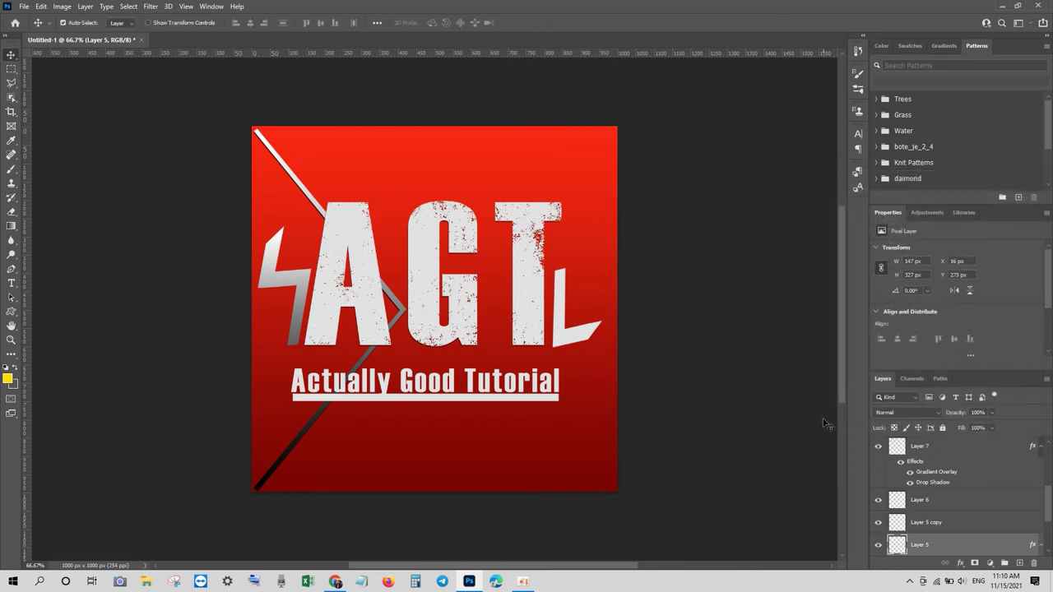
- Add a Drop Shadow to the left bolt with the opacity raised to 74%
left_click(958, 563)
left_click(979, 565)
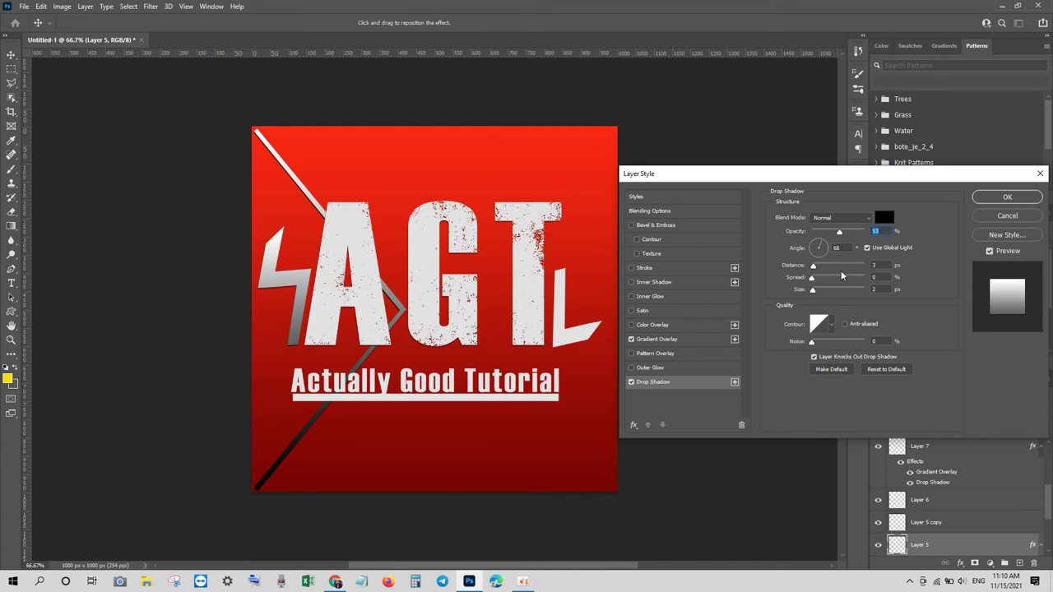
left_click_drag(840, 236, 852, 235)
left_click(1007, 197)
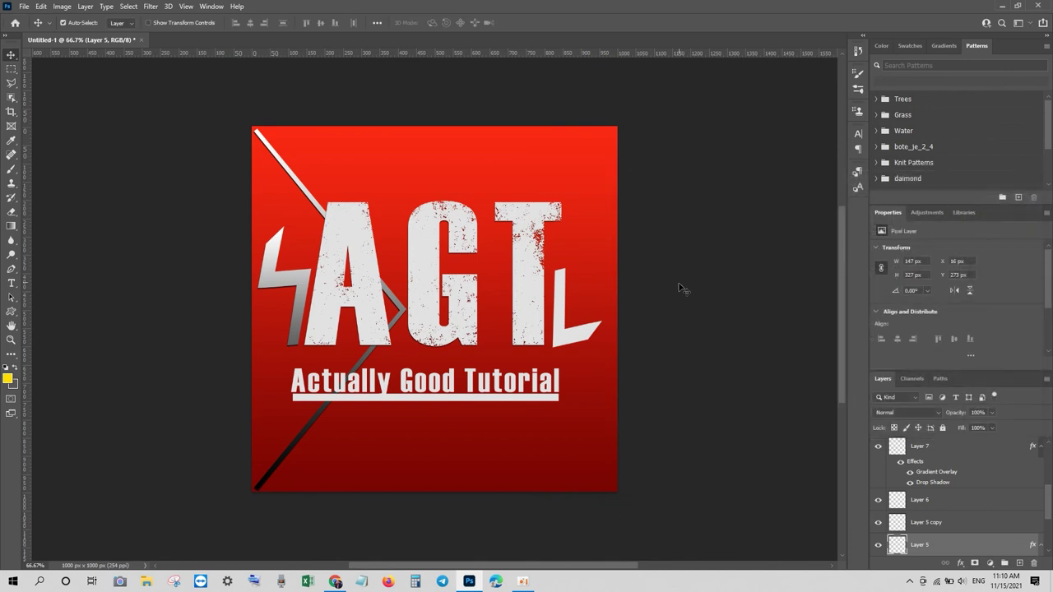
- Apply a Gradient Overlay to the right bolt beside the T, using the same grey-to-white gradient
left_click(576, 340)
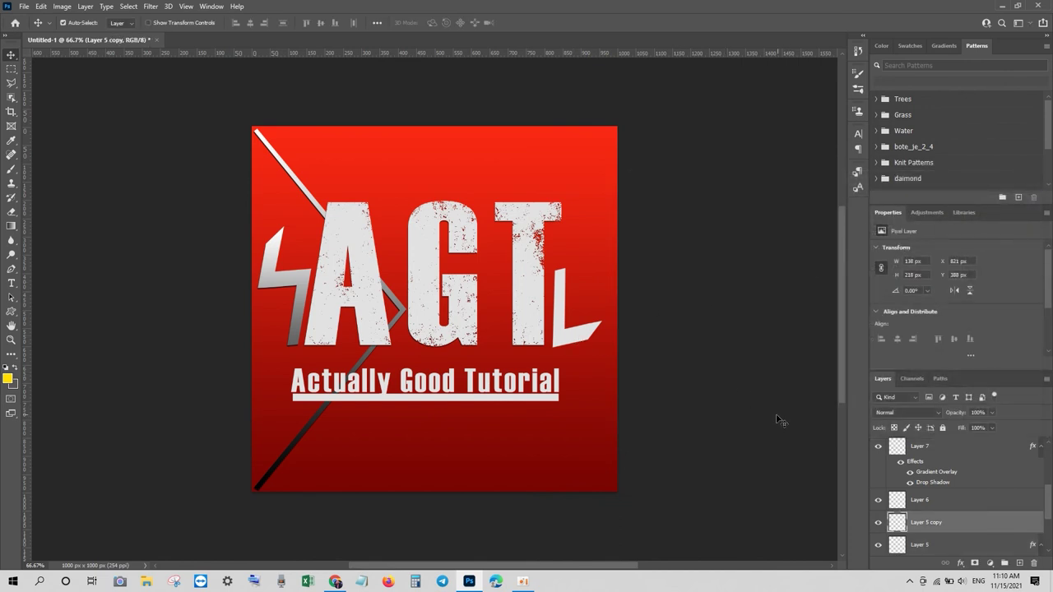
left_click(878, 523)
left_click(878, 522)
left_click(960, 563)
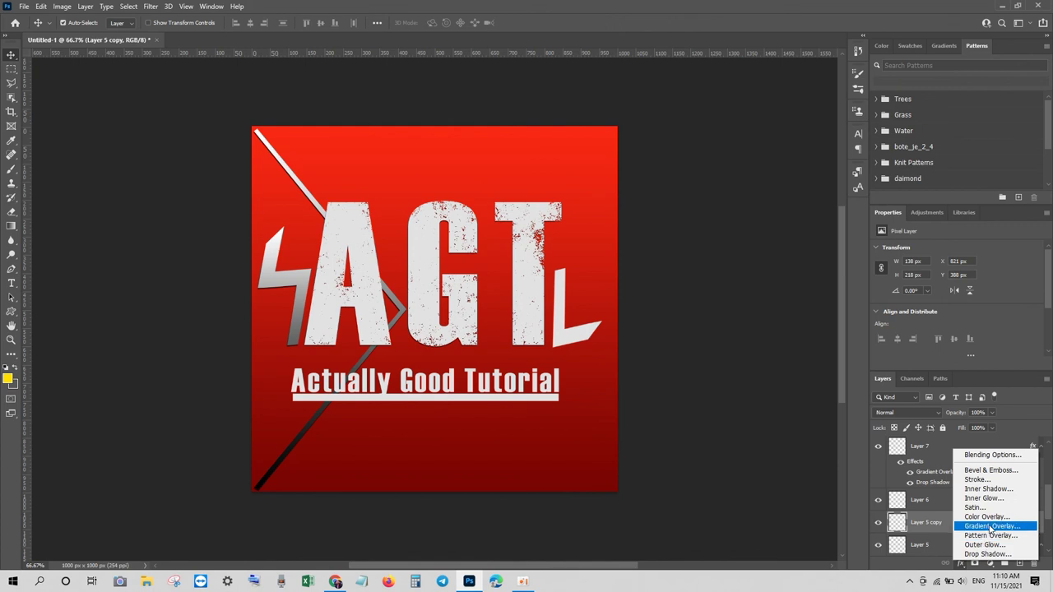
left_click(990, 526)
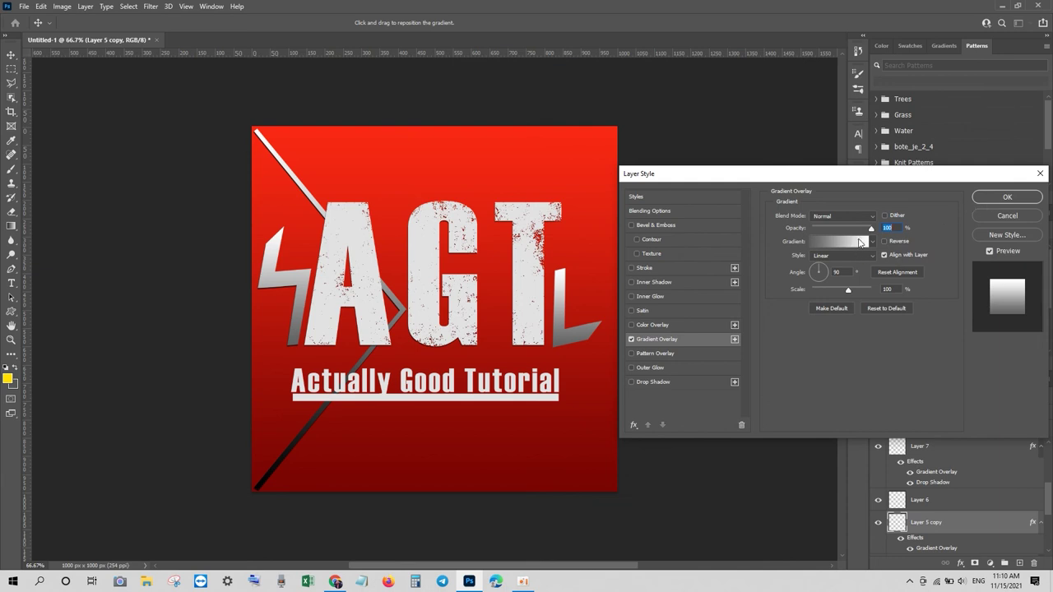
left_click(1005, 197)
- Add a Drop Shadow to the right bolt beside the T, with the shadow angle set to 118°
left_click(961, 562)
left_click(971, 559)
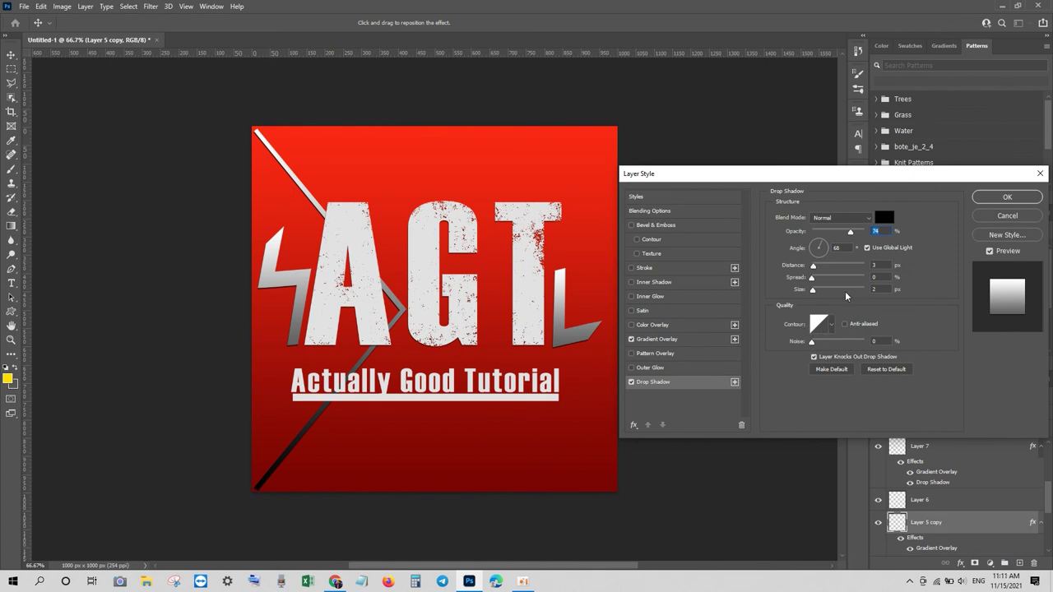
left_click_drag(820, 250, 816, 245)
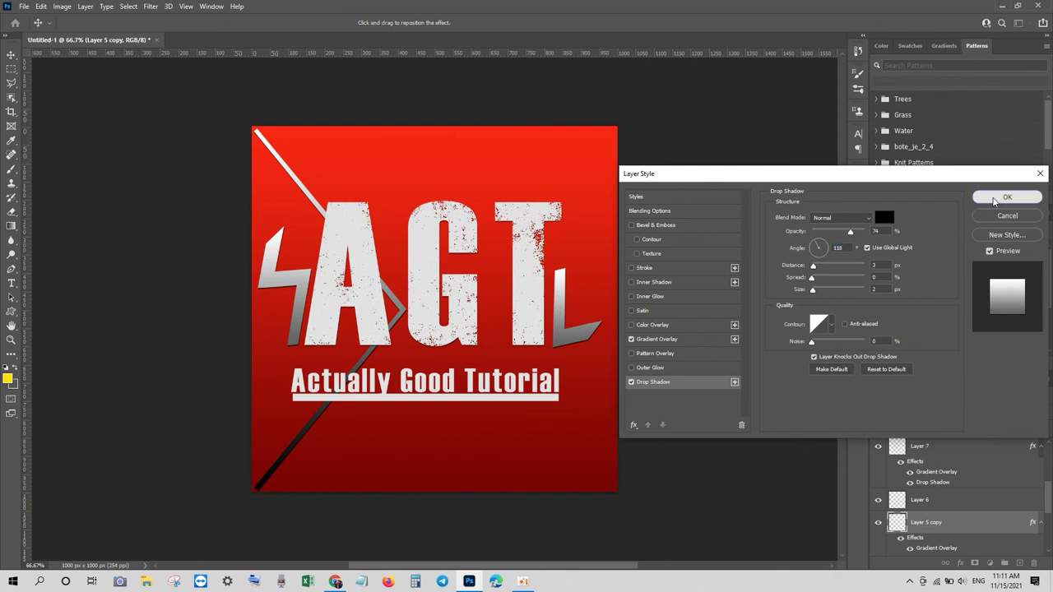
left_click(995, 198)
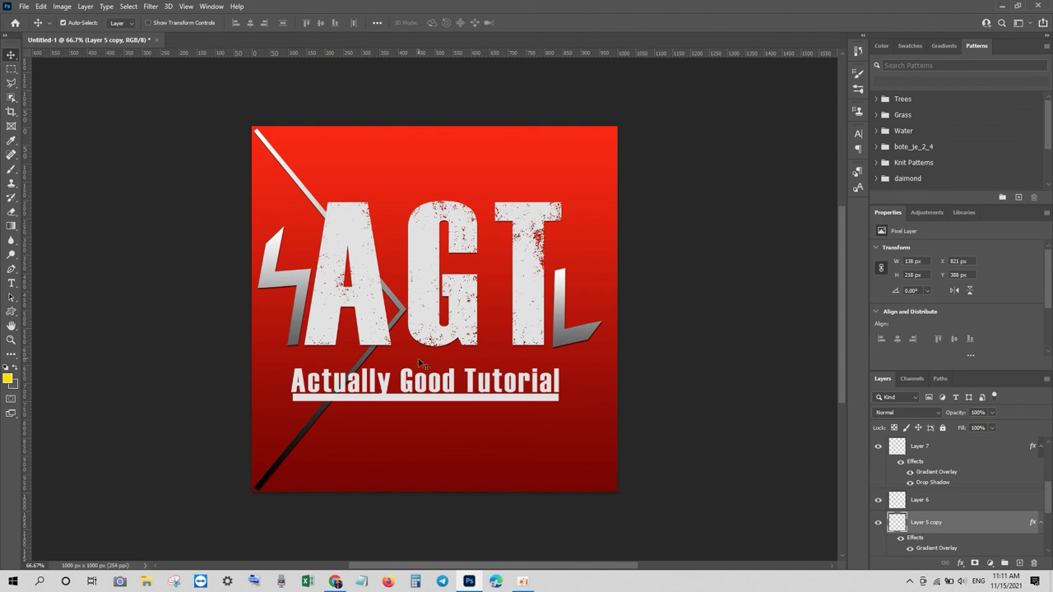
left_click(425, 400)
left_click(877, 448)
left_click(878, 448)
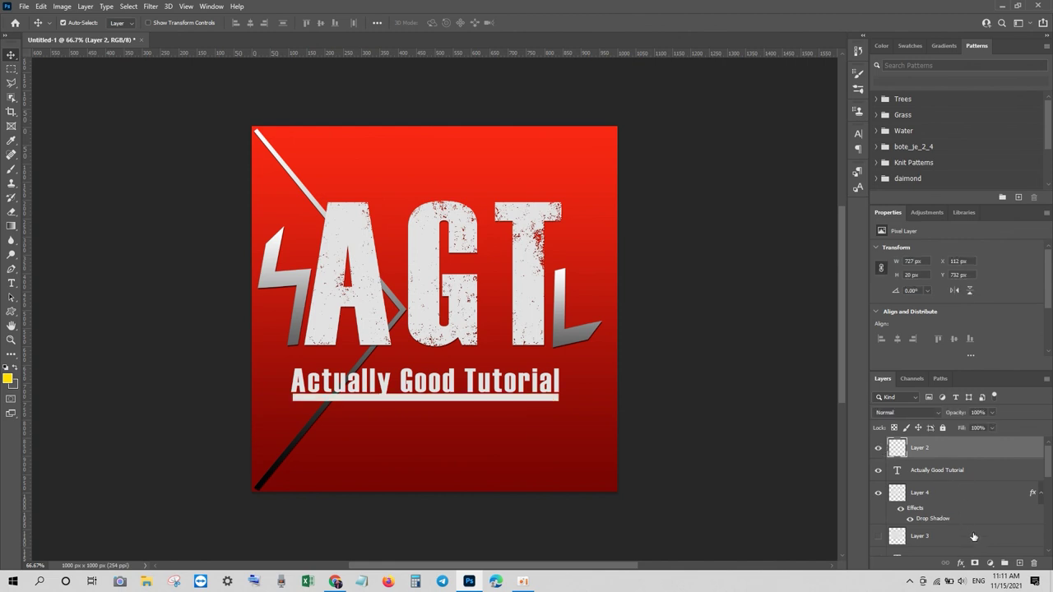
left_click(961, 564)
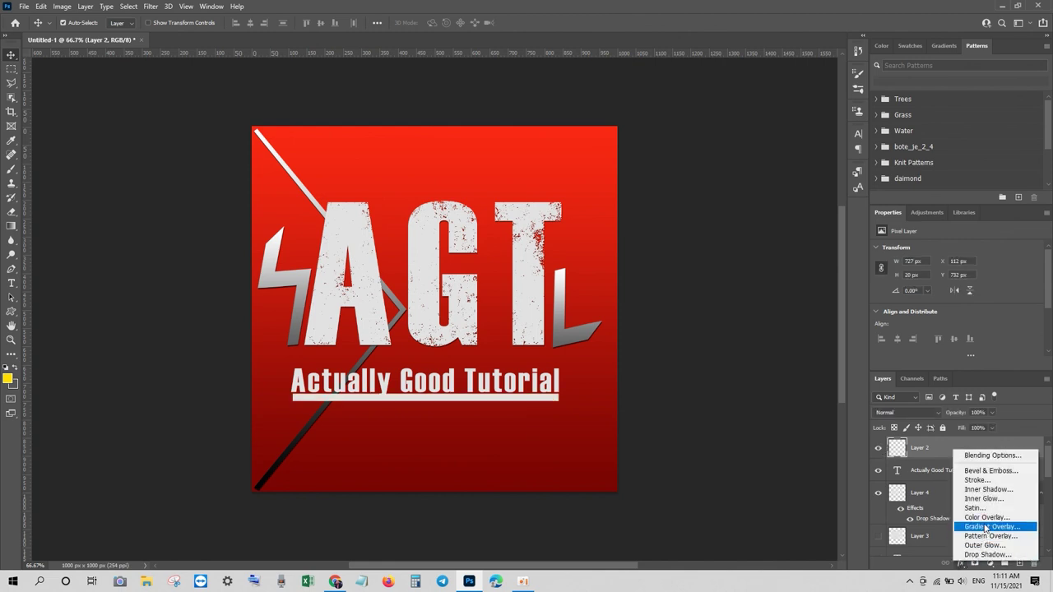
left_click(986, 527)
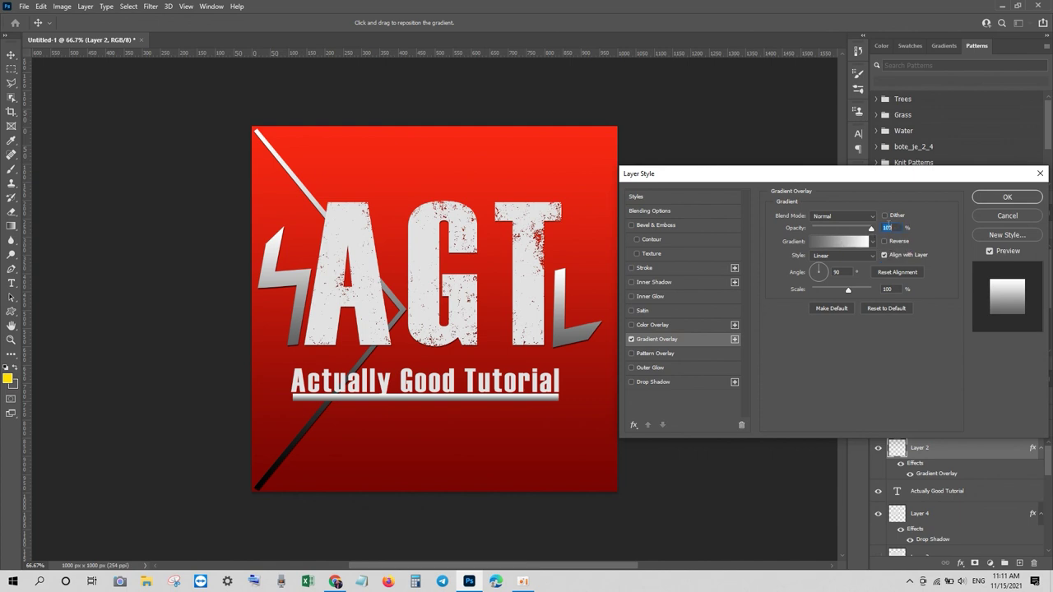
left_click(997, 215)
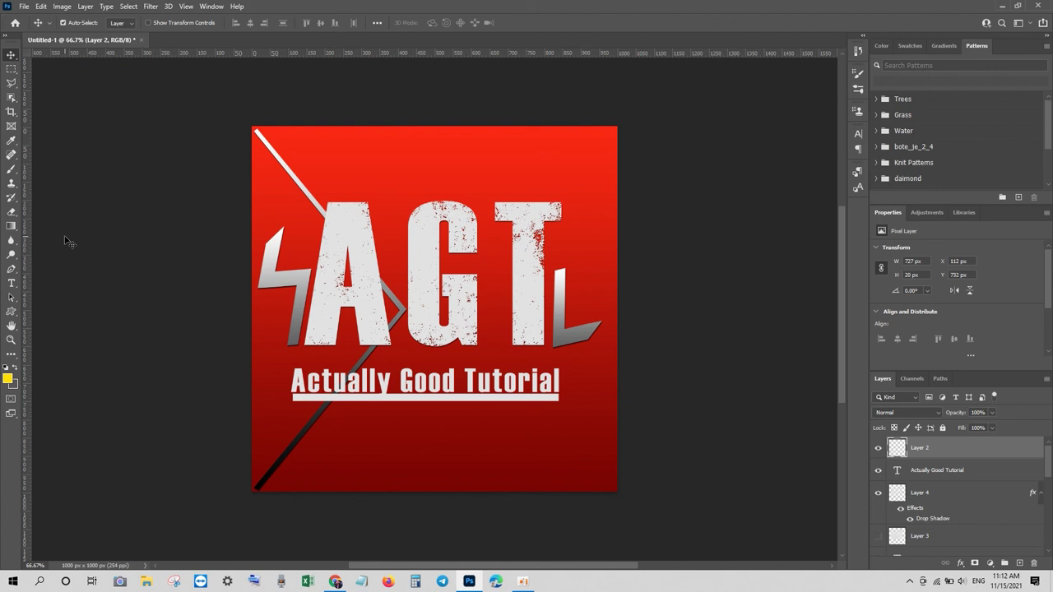
- Add a Pattern Overlay to the red background layer, disable its Gradient Overlay and open the pattern presets
left_click(452, 170)
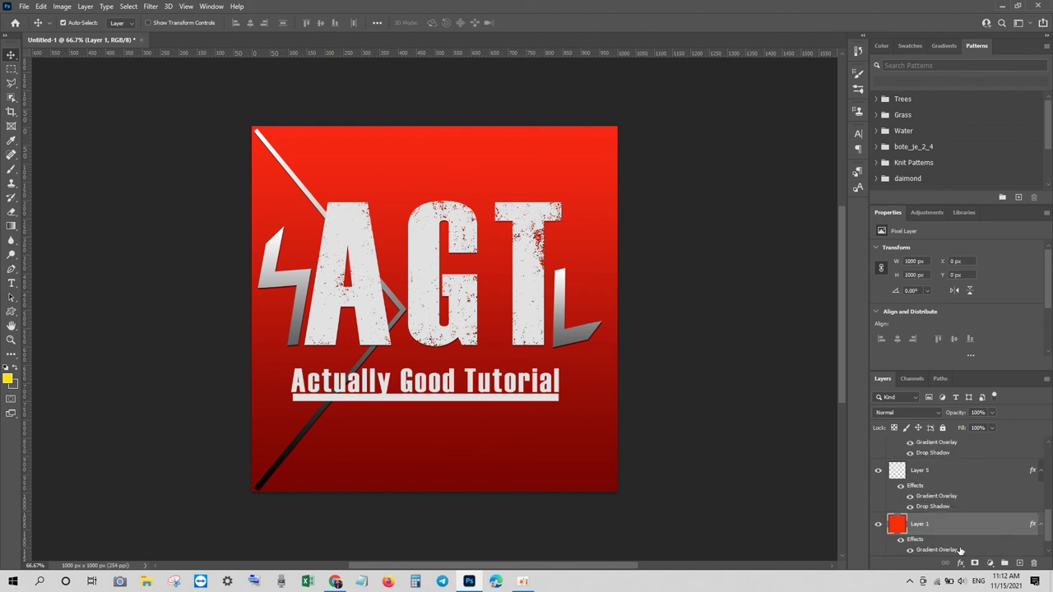
scroll(959, 544, "down", 2)
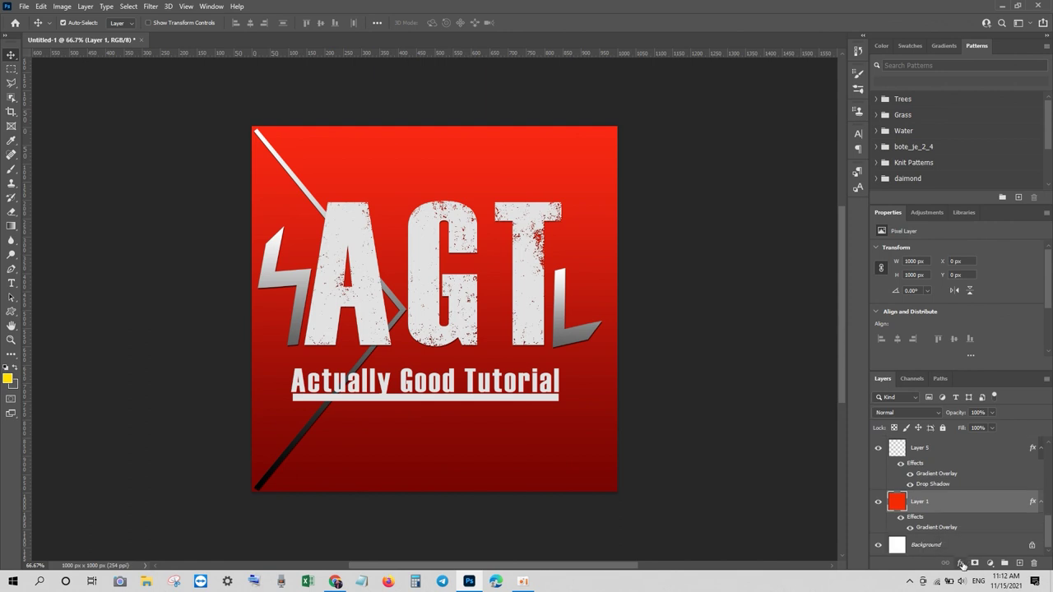
left_click(960, 563)
left_click(972, 536)
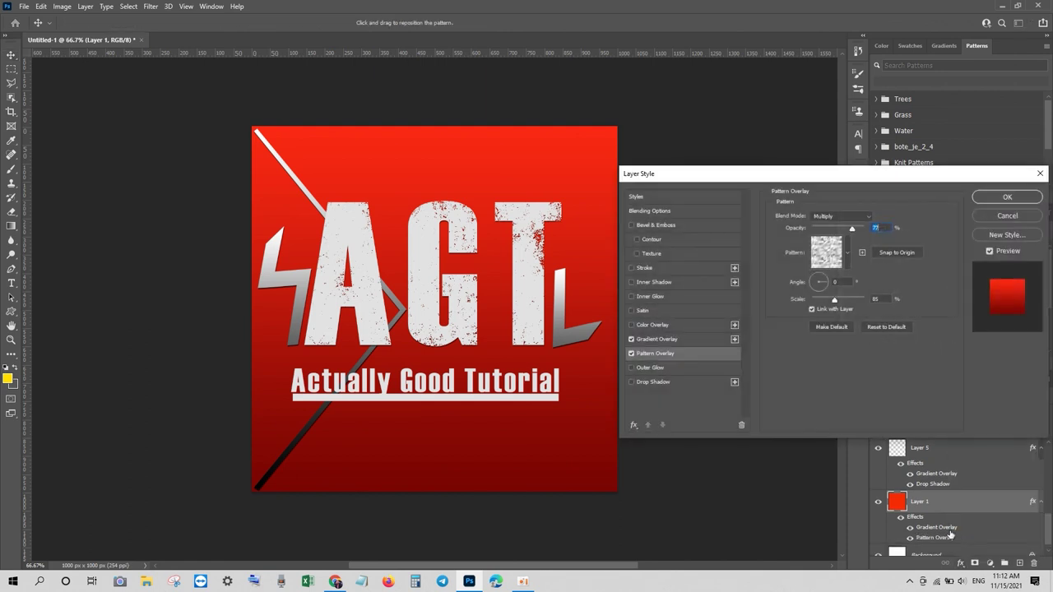
left_click(631, 340)
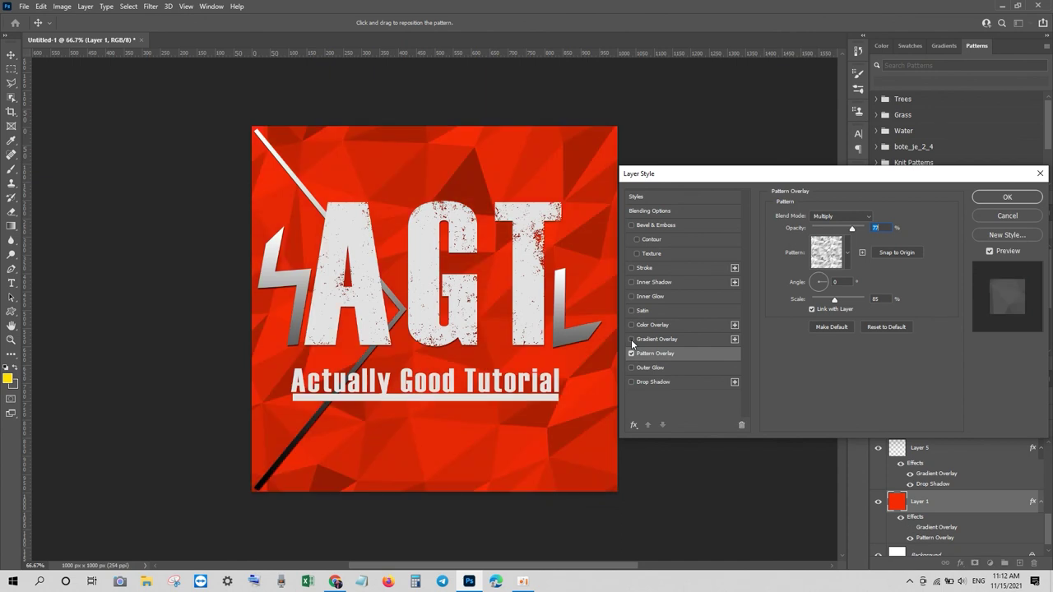
left_click(845, 260)
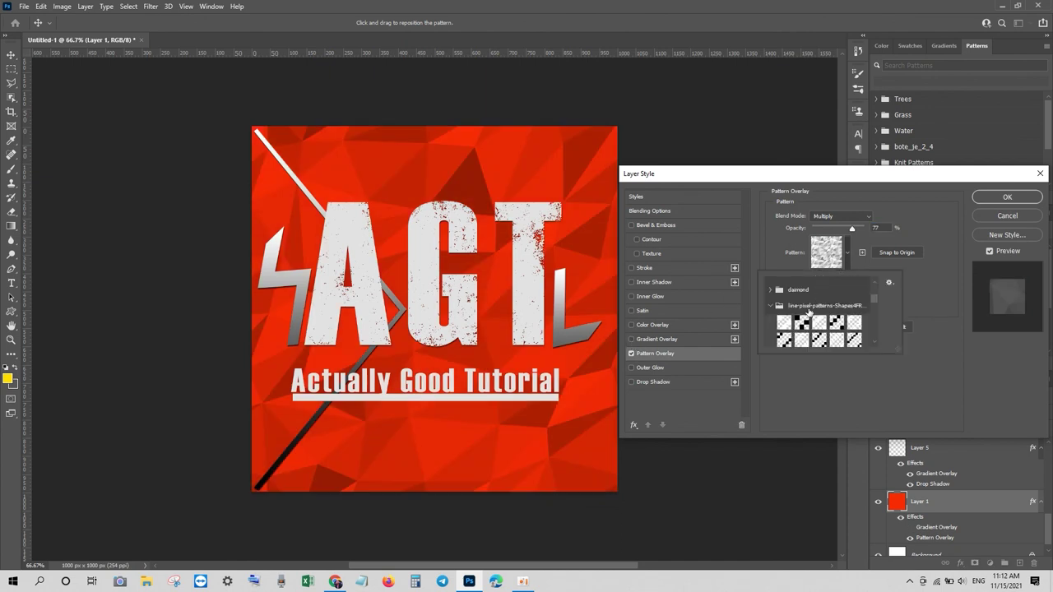